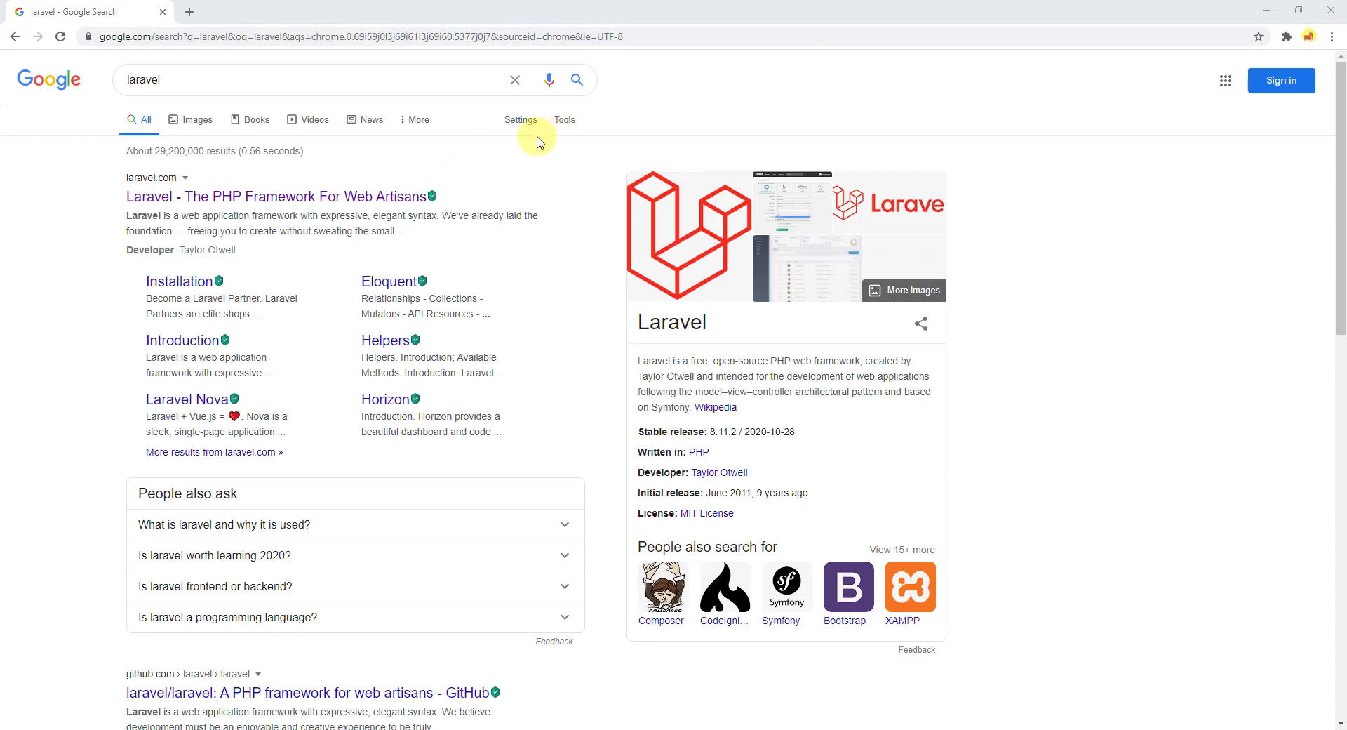
Go from laravel.com to its documentation and switch the docs to version 7.x
{"action": "left_click", "coordinate": [312, 198]}
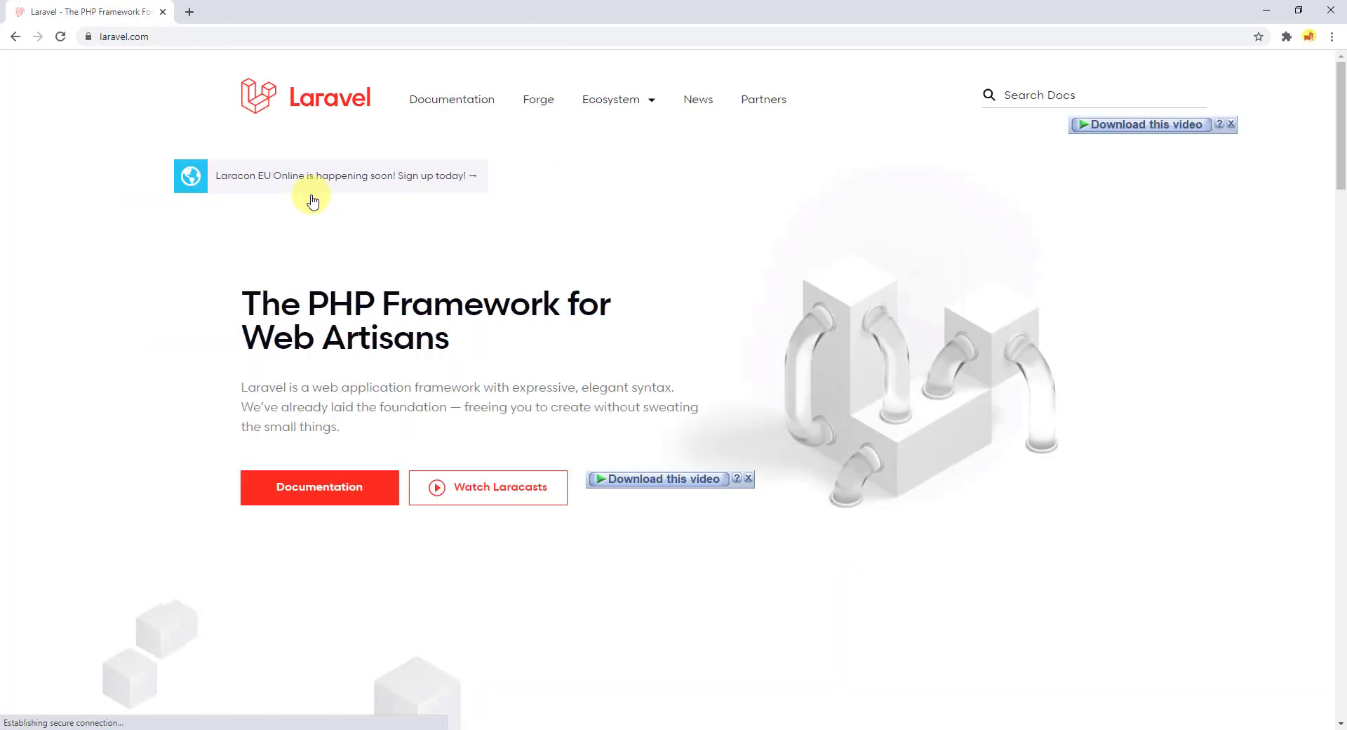
{"action": "left_click", "coordinate": [451, 105]}
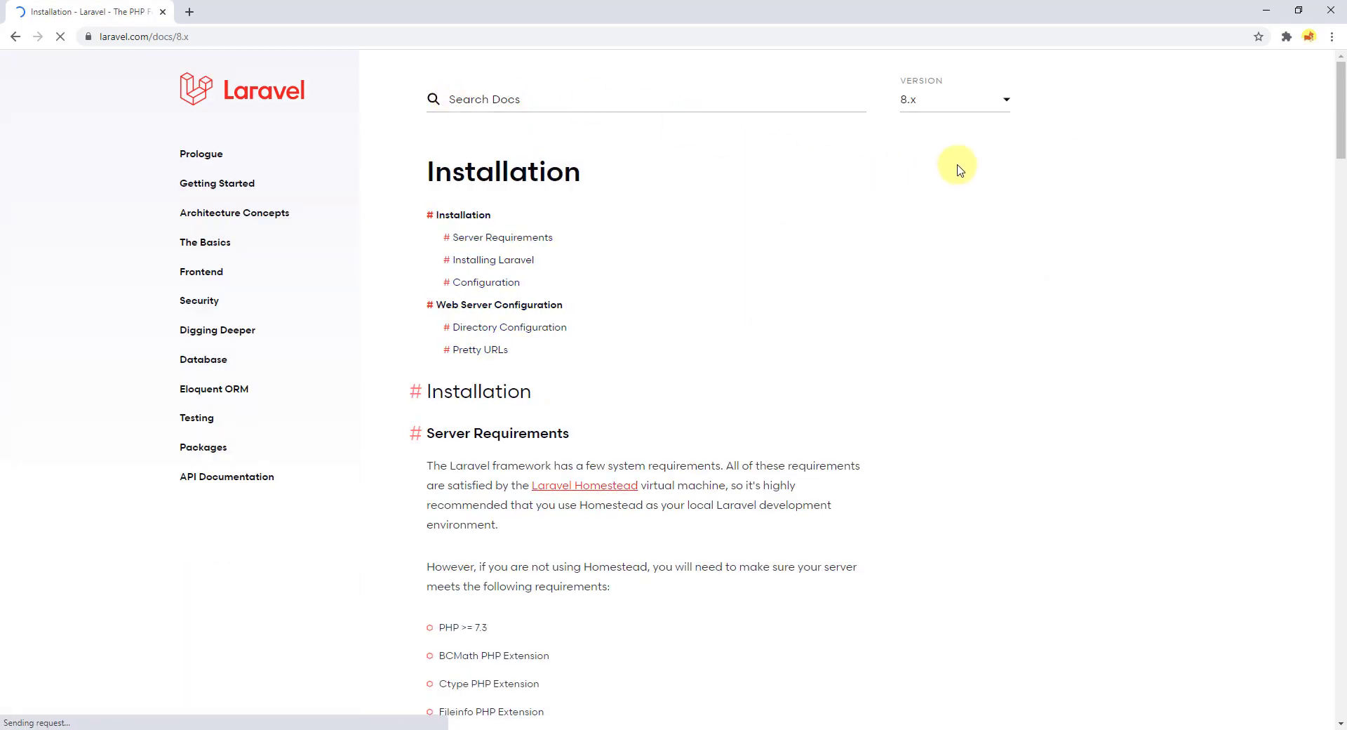
{"action": "left_click", "coordinate": [973, 100]}
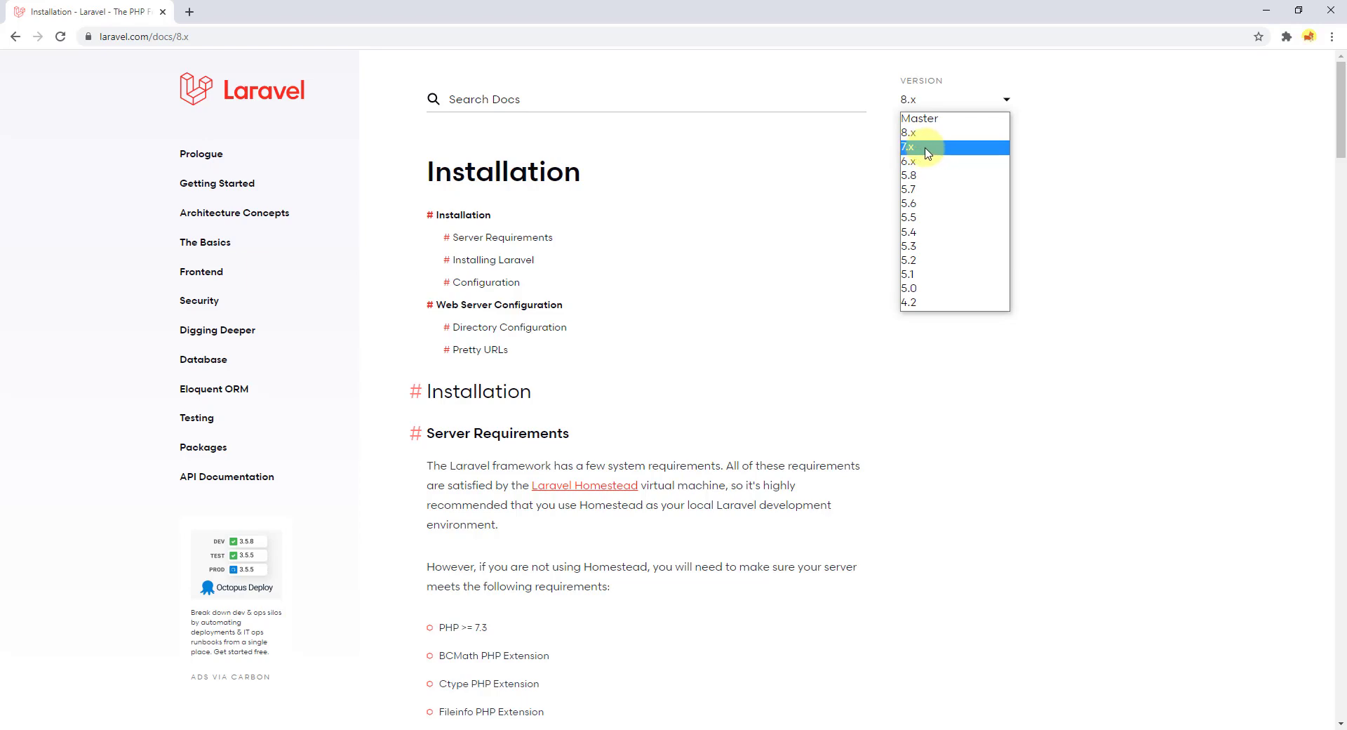
{"action": "left_click", "coordinate": [919, 147]}
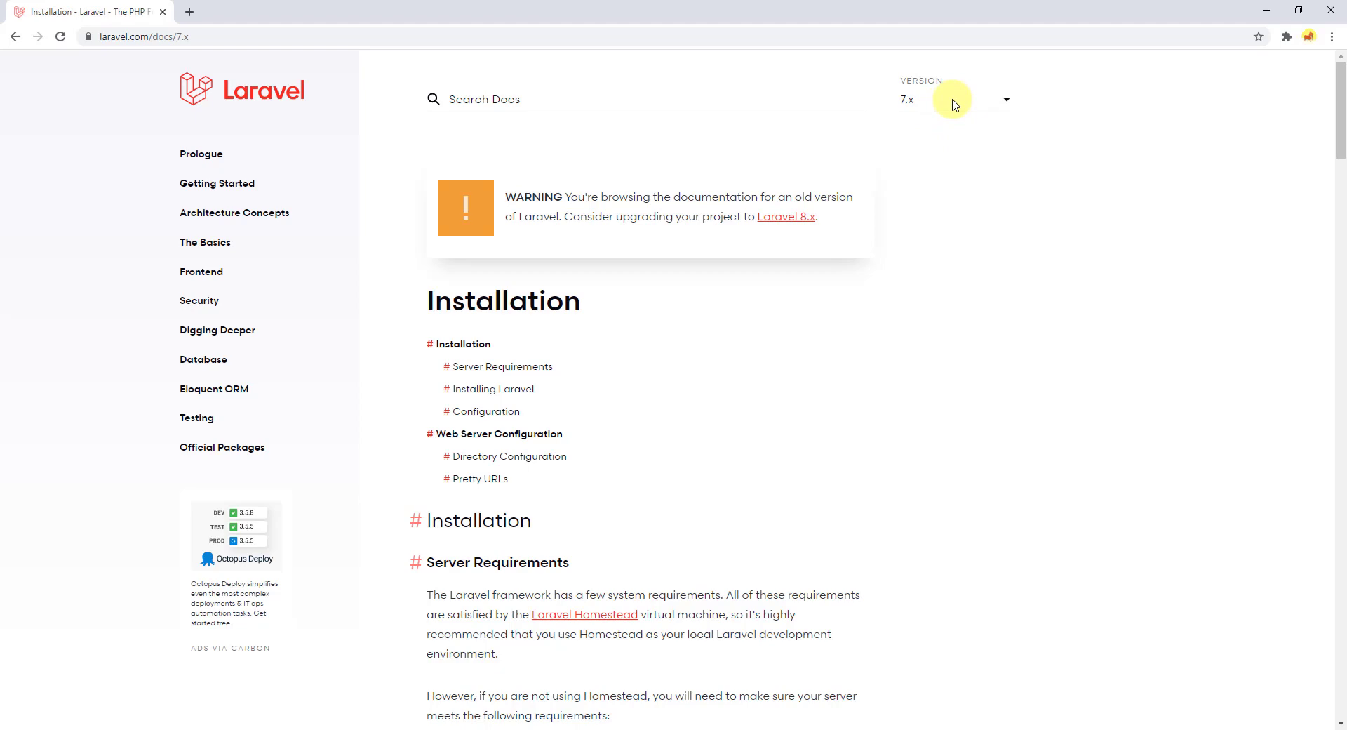
Scroll the installation guide and highlight the installer and 'laravel new blog' commands
{"action": "scroll", "coordinate": [632, 394], "scroll_direction": "down", "scroll_amount": 10}
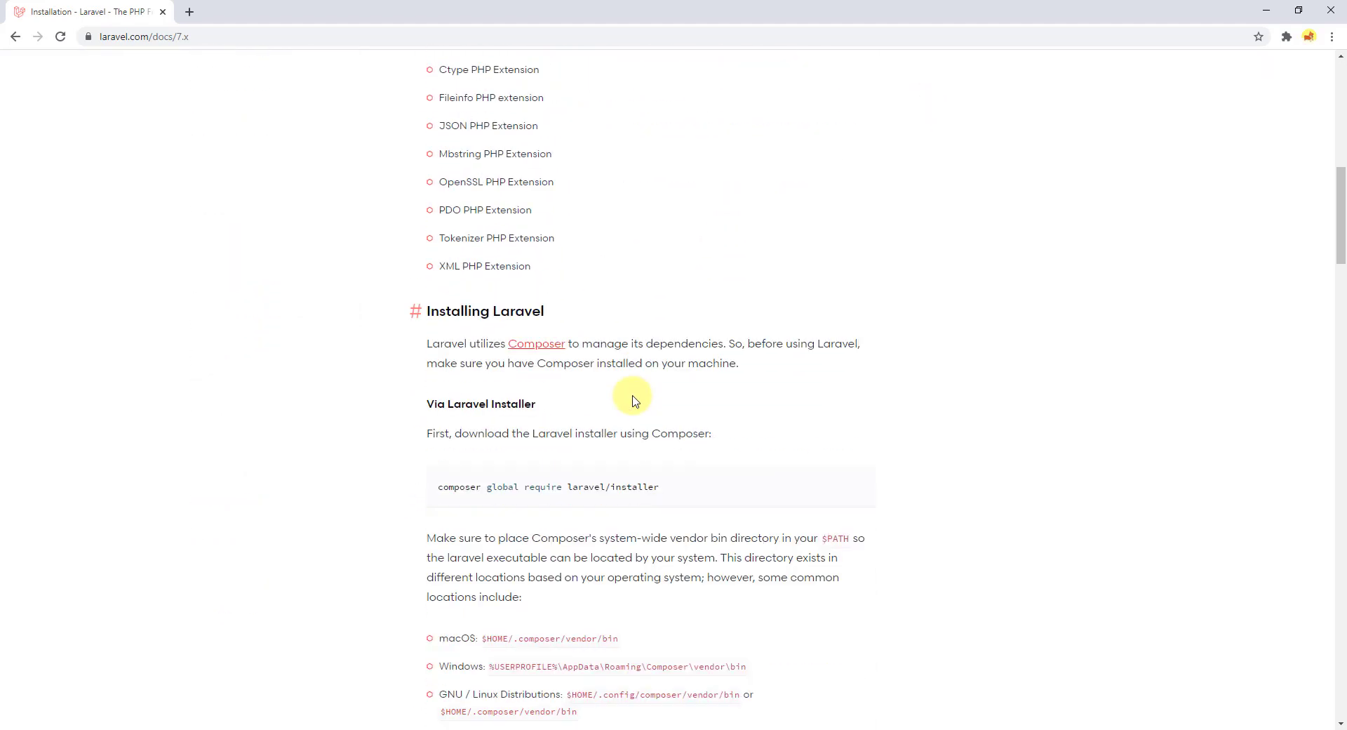
{"action": "scroll", "coordinate": [634, 398], "scroll_direction": "down", "scroll_amount": 2}
{"action": "scroll", "coordinate": [634, 399], "scroll_direction": "up", "scroll_amount": 12}
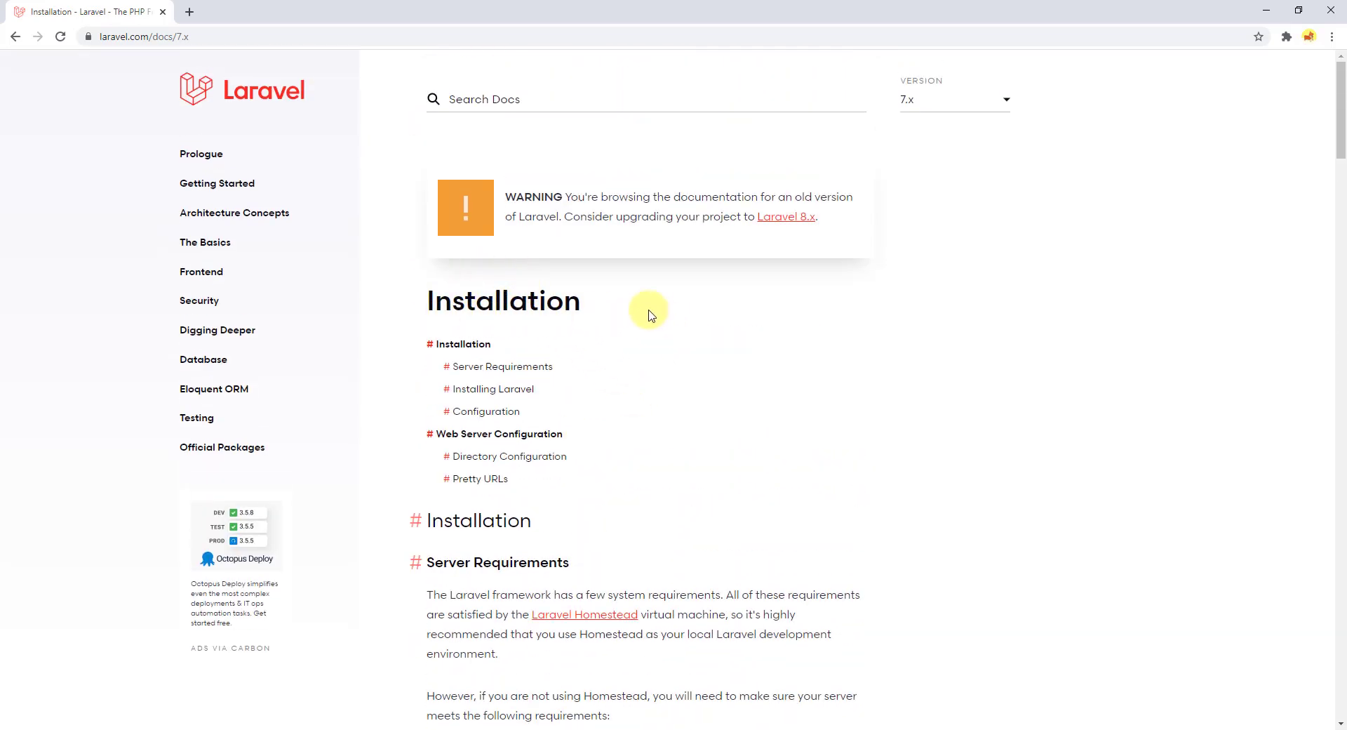
{"action": "scroll", "coordinate": [596, 294], "scroll_direction": "down", "scroll_amount": 6}
{"action": "scroll", "coordinate": [596, 295], "scroll_direction": "down", "scroll_amount": 1}
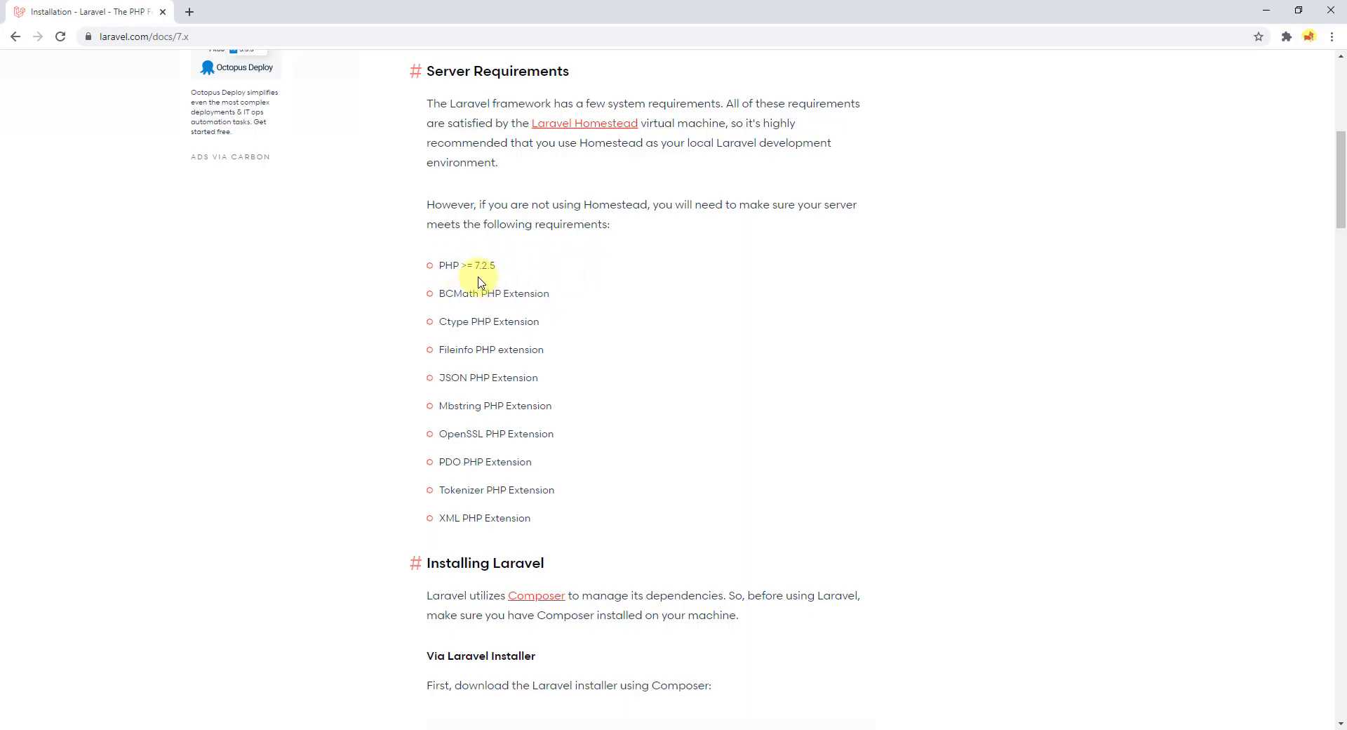
{"action": "scroll", "coordinate": [608, 267], "scroll_direction": "down", "scroll_amount": 6}
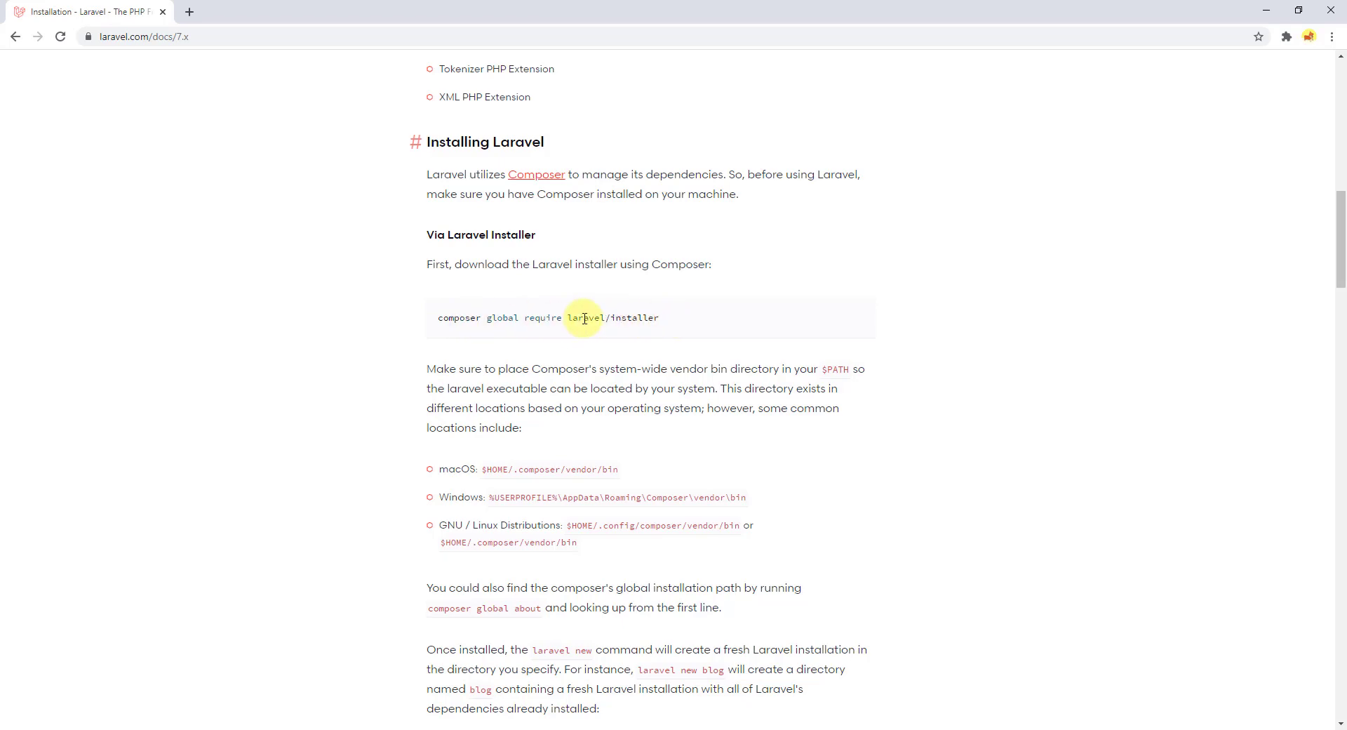
{"action": "scroll", "coordinate": [581, 317], "scroll_direction": "down", "scroll_amount": 1}
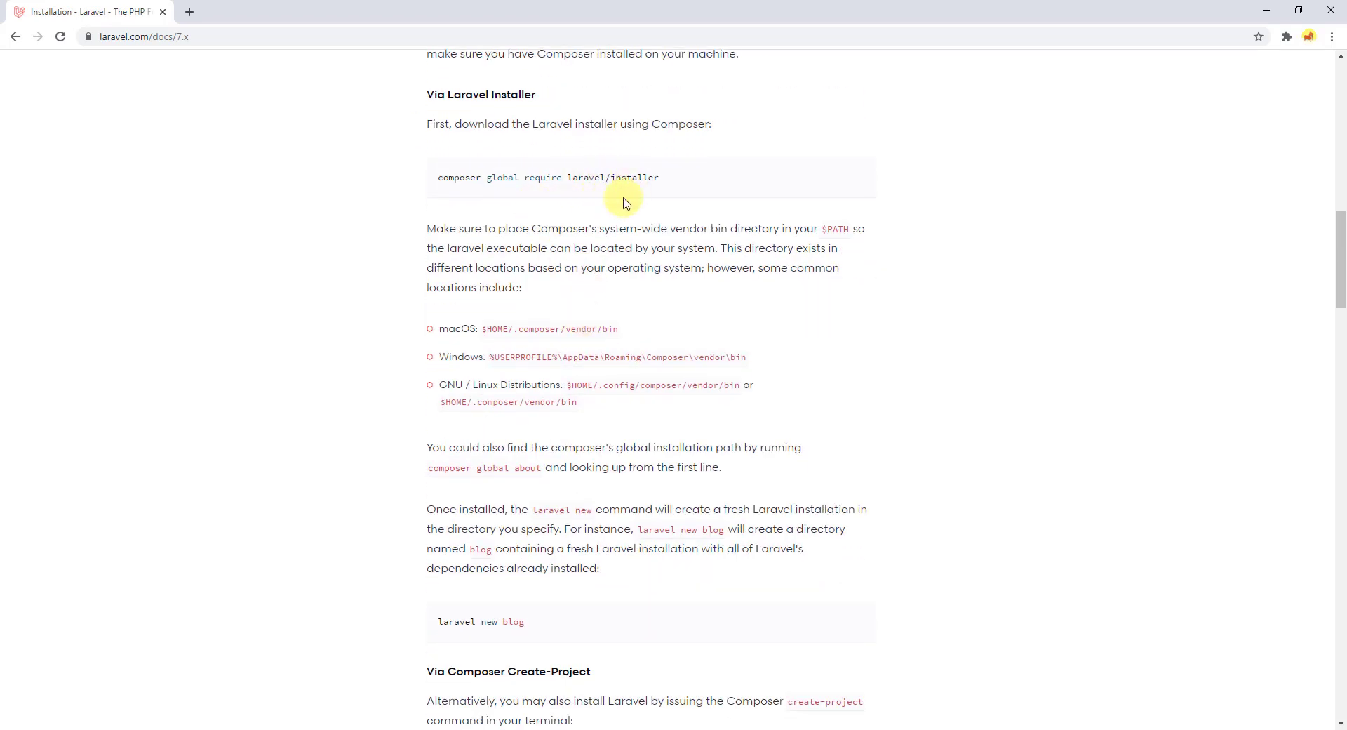
{"action": "scroll", "coordinate": [603, 225], "scroll_direction": "down", "scroll_amount": 2}
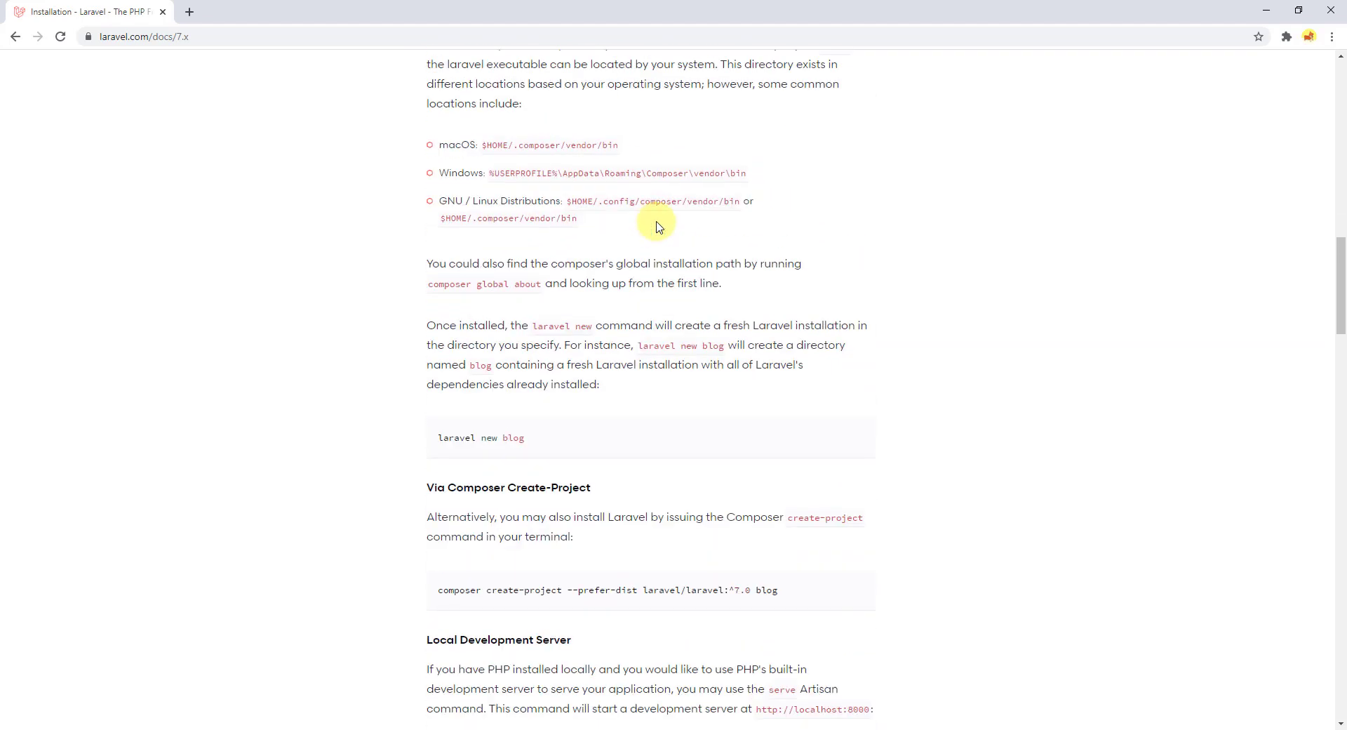
{"action": "scroll", "coordinate": [649, 220], "scroll_direction": "up", "scroll_amount": 1}
{"action": "left_click_drag", "start_coordinate": [665, 109], "coordinate": [436, 109]}
{"action": "left_click_drag", "start_coordinate": [535, 553], "coordinate": [442, 551]}
Select the full 'composer create-project --prefer-dist laravel/laravel:^7.0 blog' command
{"action": "scroll", "coordinate": [617, 407], "scroll_direction": "down", "scroll_amount": 2}
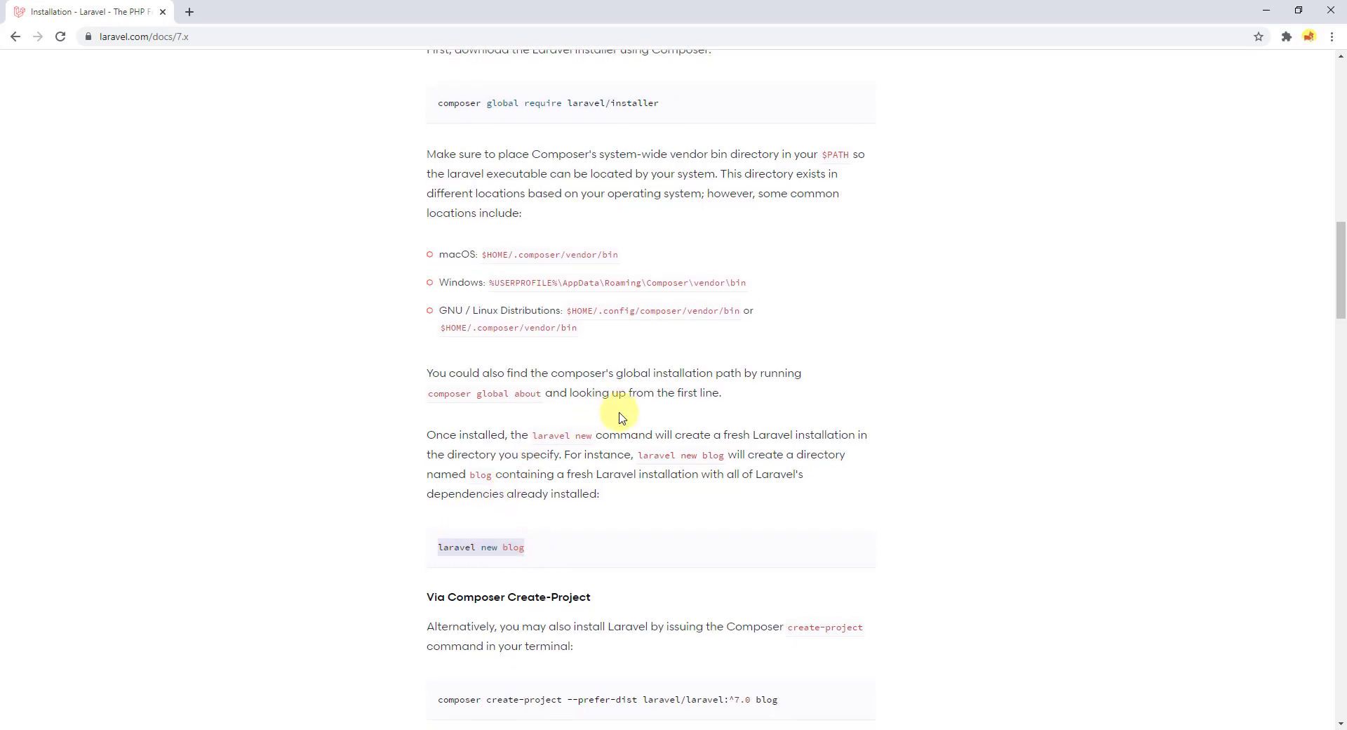
{"action": "scroll", "coordinate": [529, 300], "scroll_direction": "up", "scroll_amount": 3}
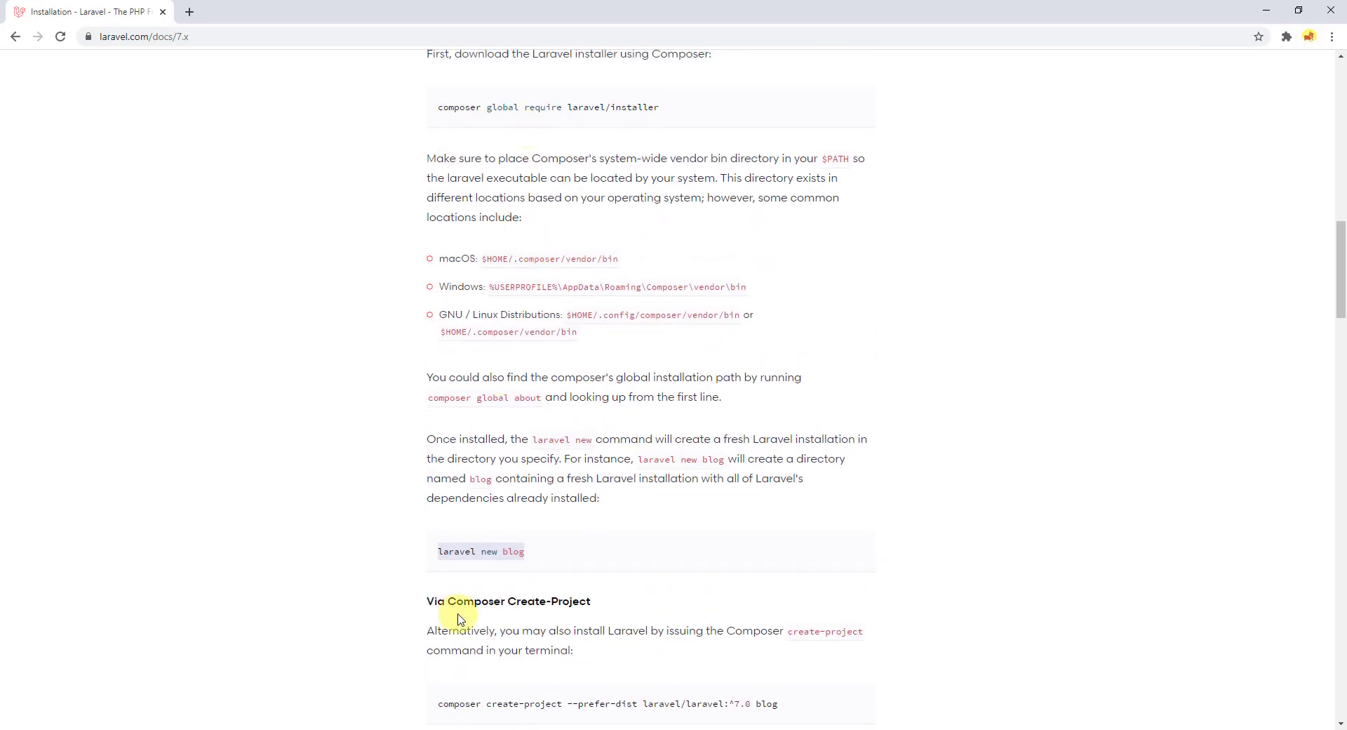
{"action": "scroll", "coordinate": [629, 337], "scroll_direction": "down", "scroll_amount": 6}
{"action": "left_click_drag", "start_coordinate": [779, 283], "coordinate": [435, 279]}
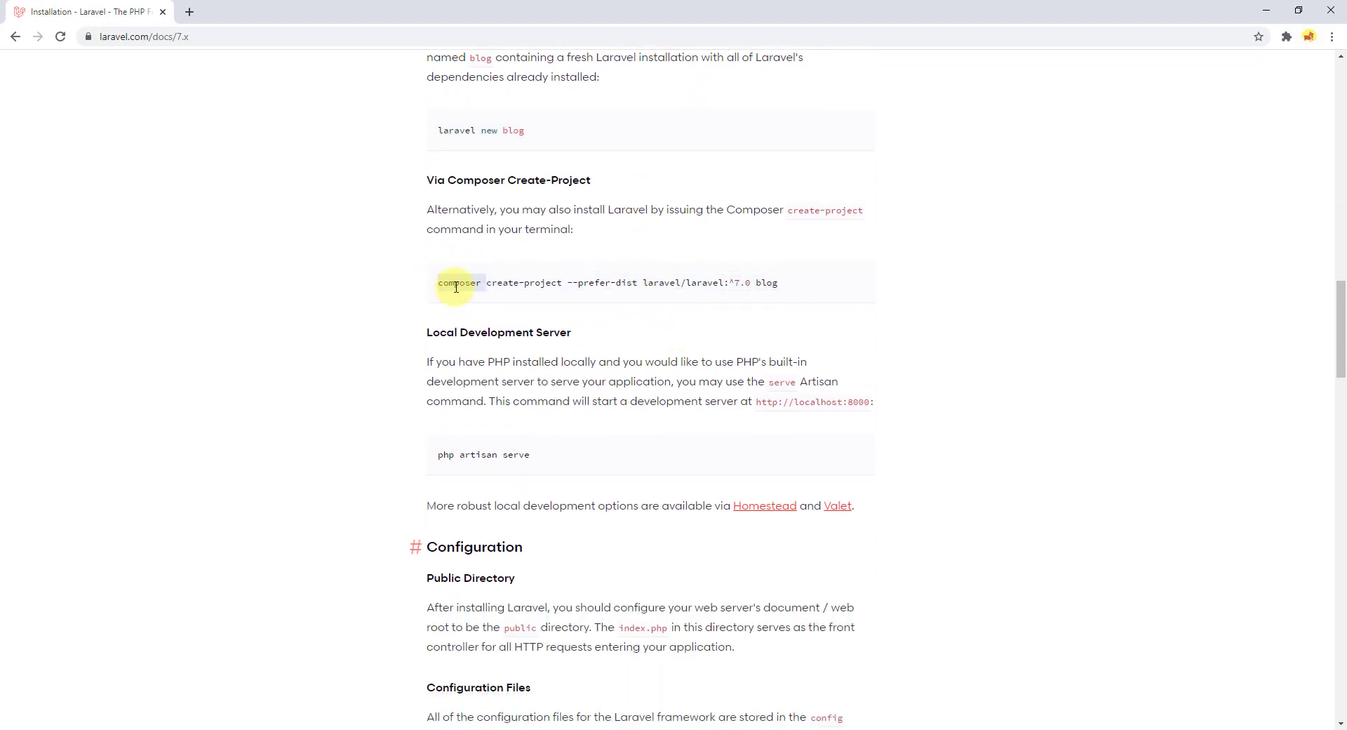
{"action": "double_click", "coordinate": [456, 277]}
{"action": "left_click", "coordinate": [461, 284]}
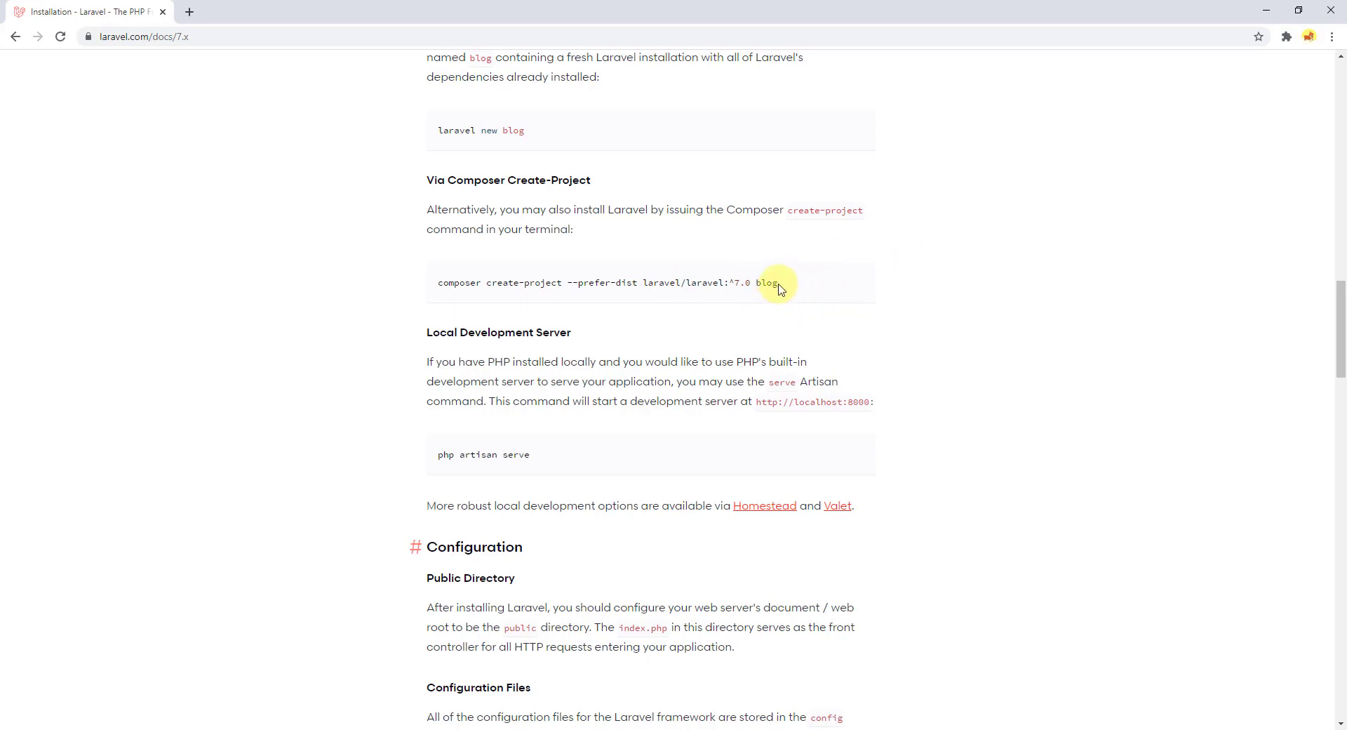
{"action": "left_click_drag", "start_coordinate": [786, 293], "coordinate": [433, 284]}
{"action": "key", "text": "ctrl+c"}
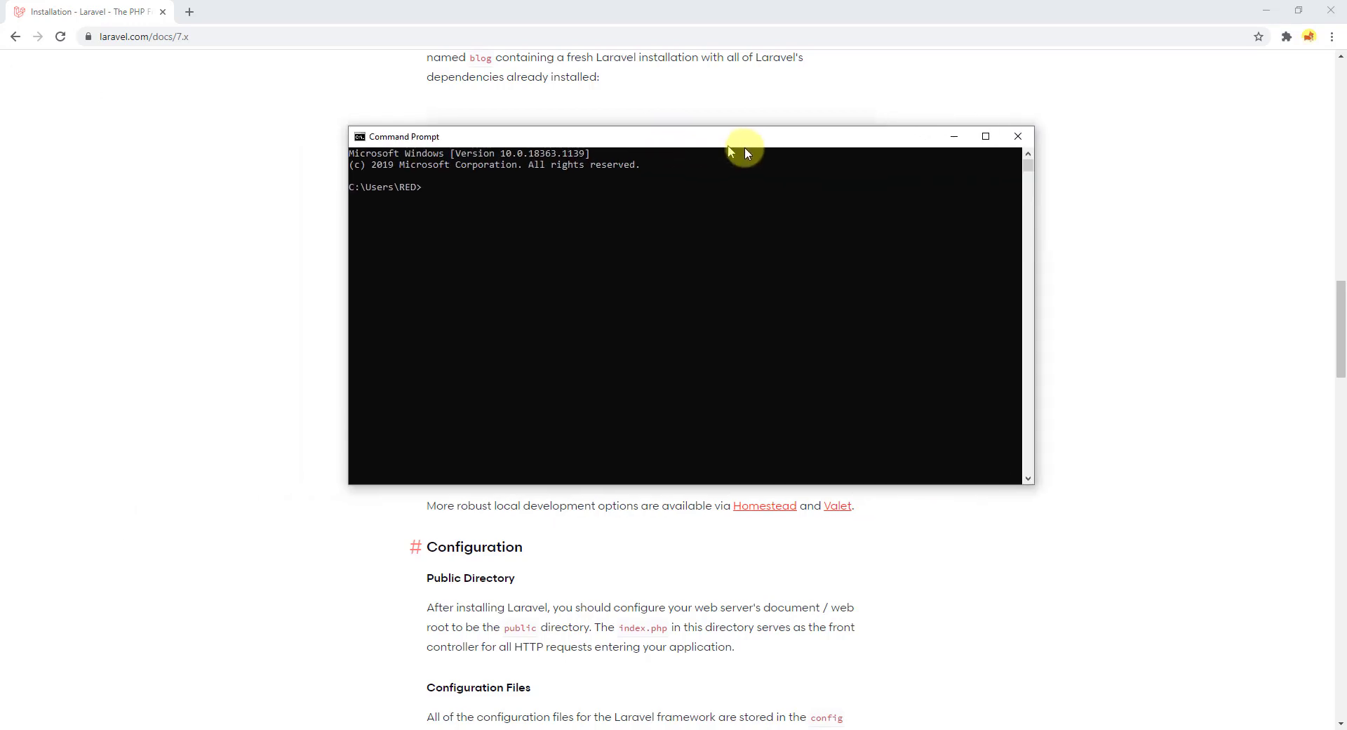
{"action": "left_click_drag", "start_coordinate": [743, 146], "coordinate": [701, 145]}
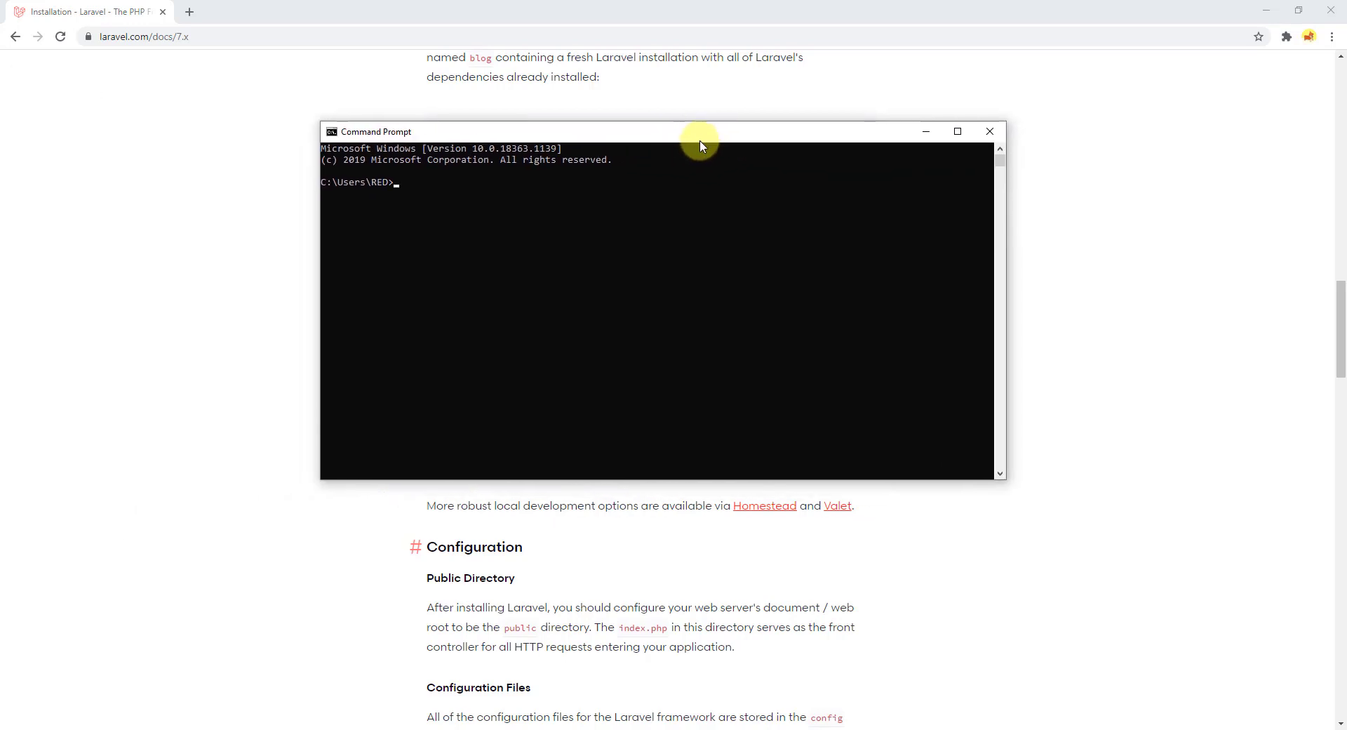
{"action": "scroll", "coordinate": [646, 237], "scroll_direction": "up", "scroll_amount": 4, "text": "ctrl"}
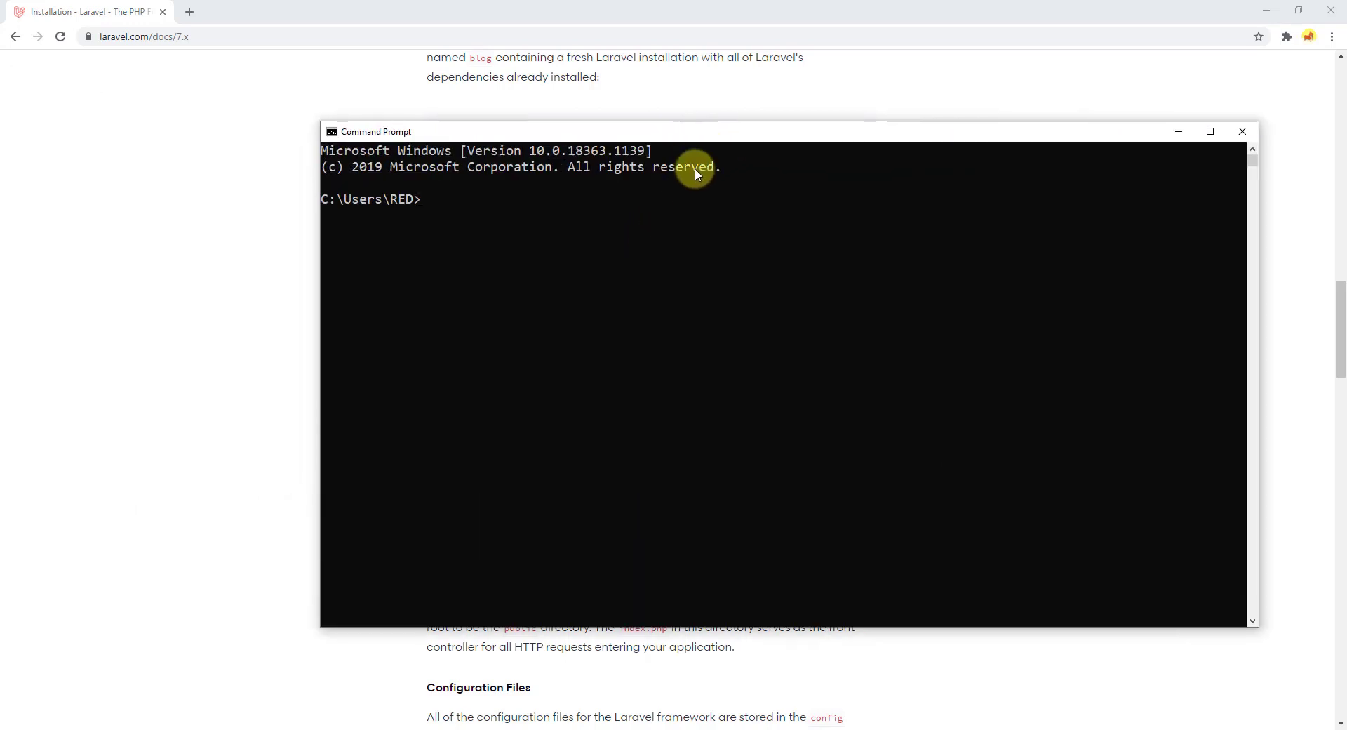
{"action": "left_click_drag", "start_coordinate": [763, 136], "coordinate": [659, 90]}
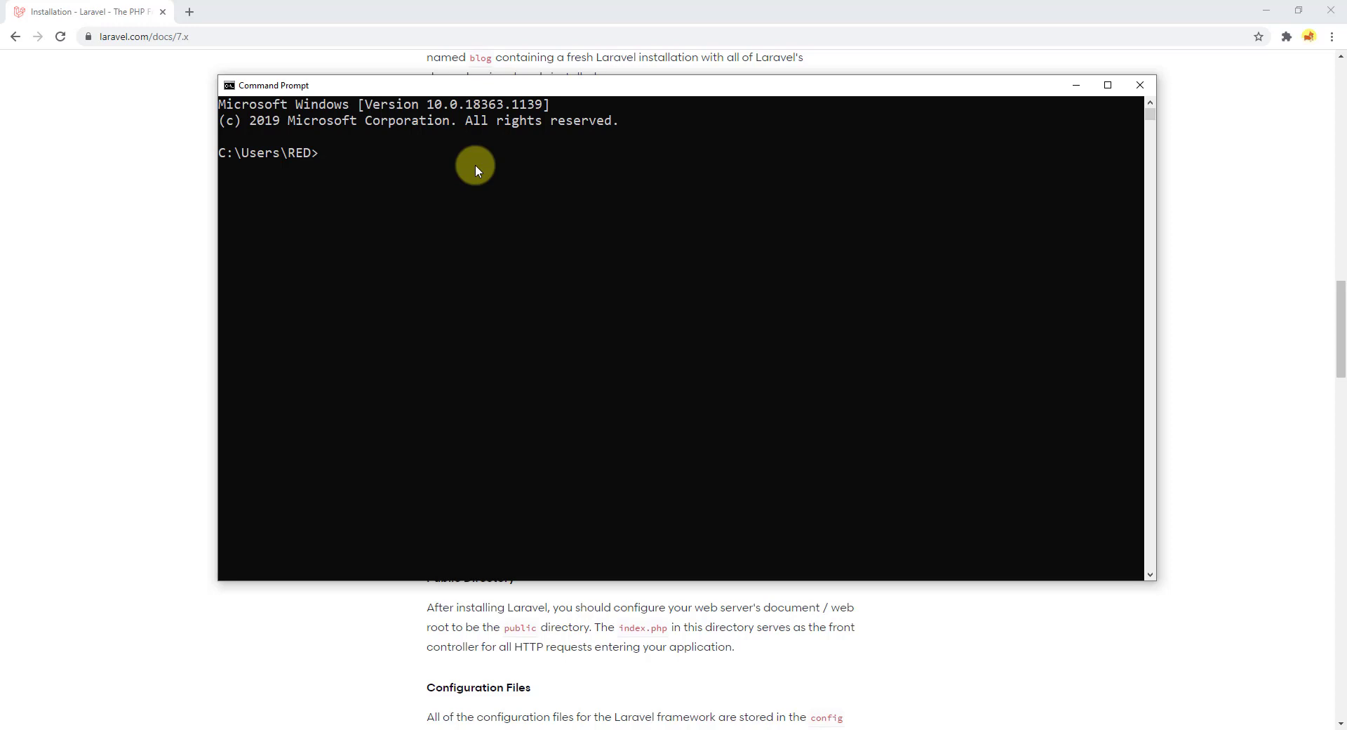
{"action": "type", "text": "cd ../../"}
{"action": "key", "text": "Return"}
{"action": "type", "text": "cd wamp64/"}
{"action": "key", "text": "BackSpace"}
{"action": "key", "text": "Return"}
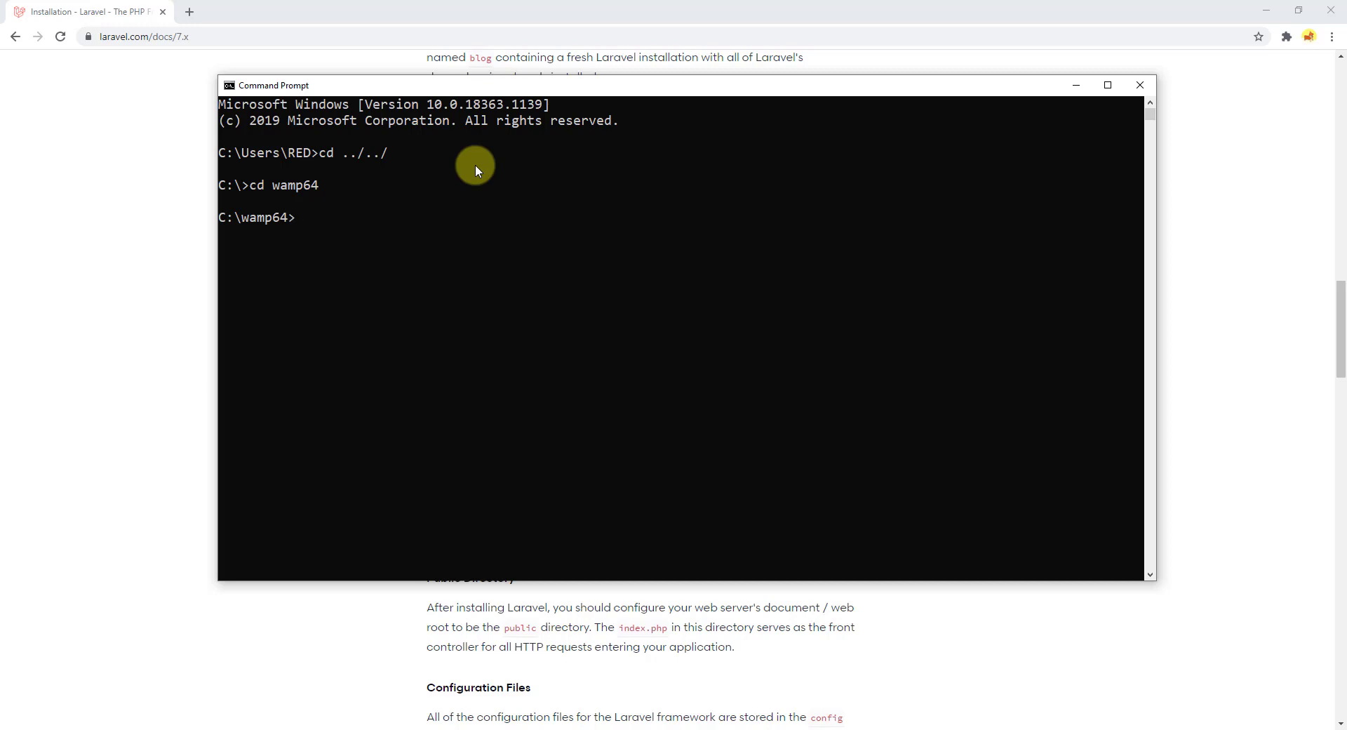
{"action": "type", "text": "cd www"}
{"action": "key", "text": "Return"}
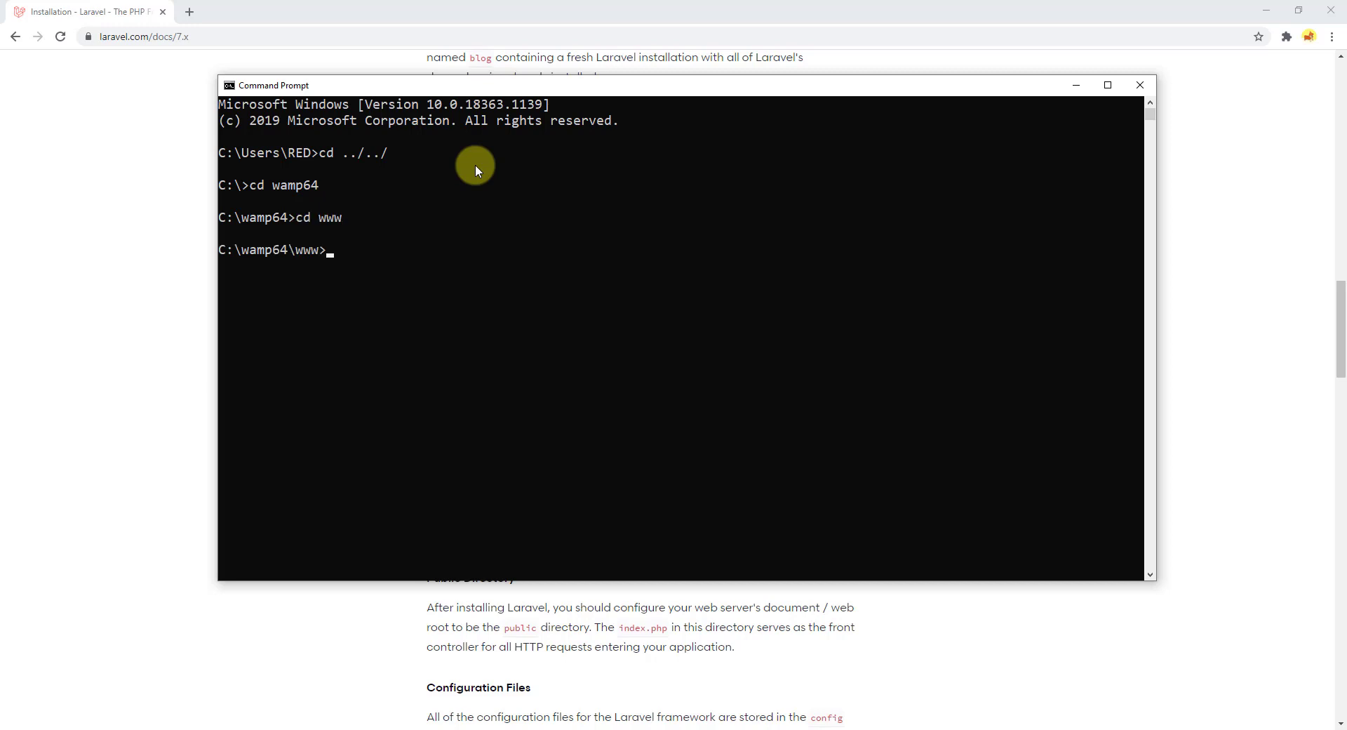
Run the pasted create-project command with project name 'laravelvue' instead of 'blog'
{"action": "key", "text": "ctrl+v"}
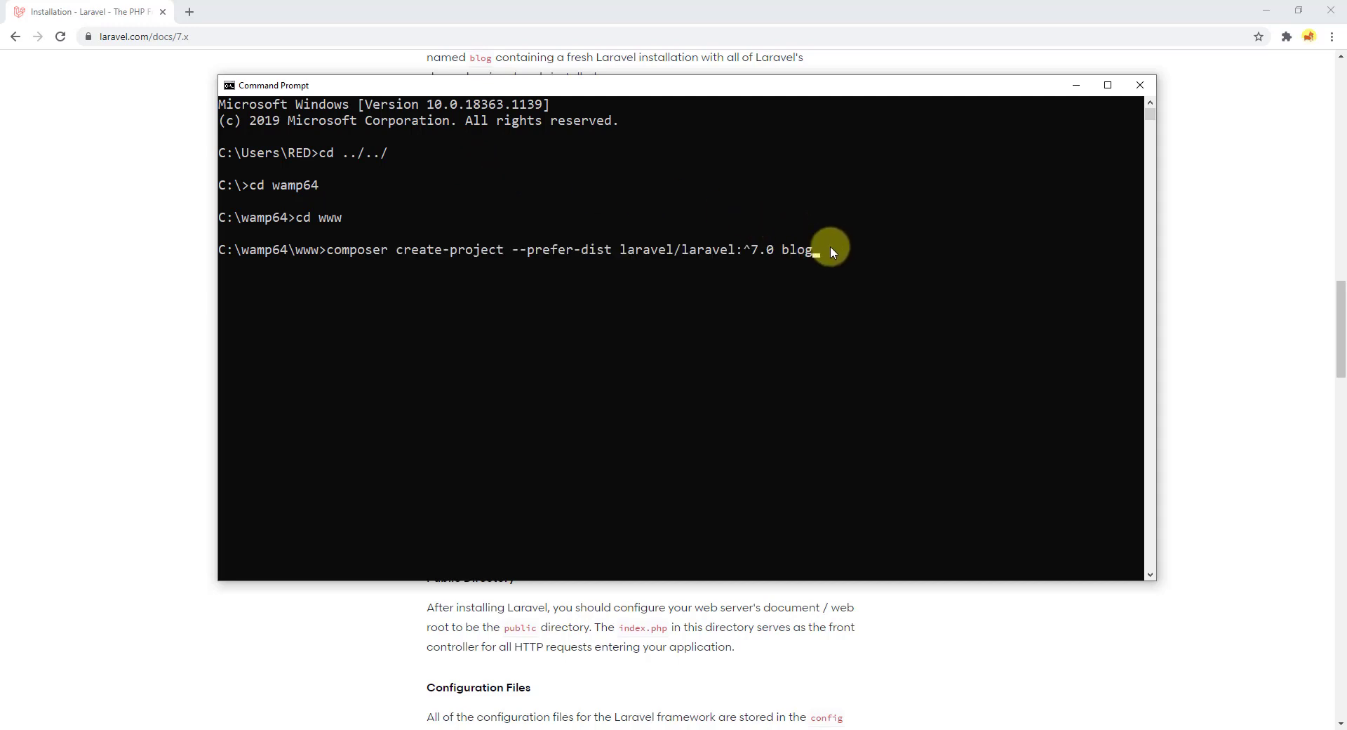
{"action": "key", "text": "BackSpace"}
{"action": "key", "text": "BackSpace"}
{"action": "key", "text": "BackSpace"}
{"action": "key", "text": "BackSpace"}
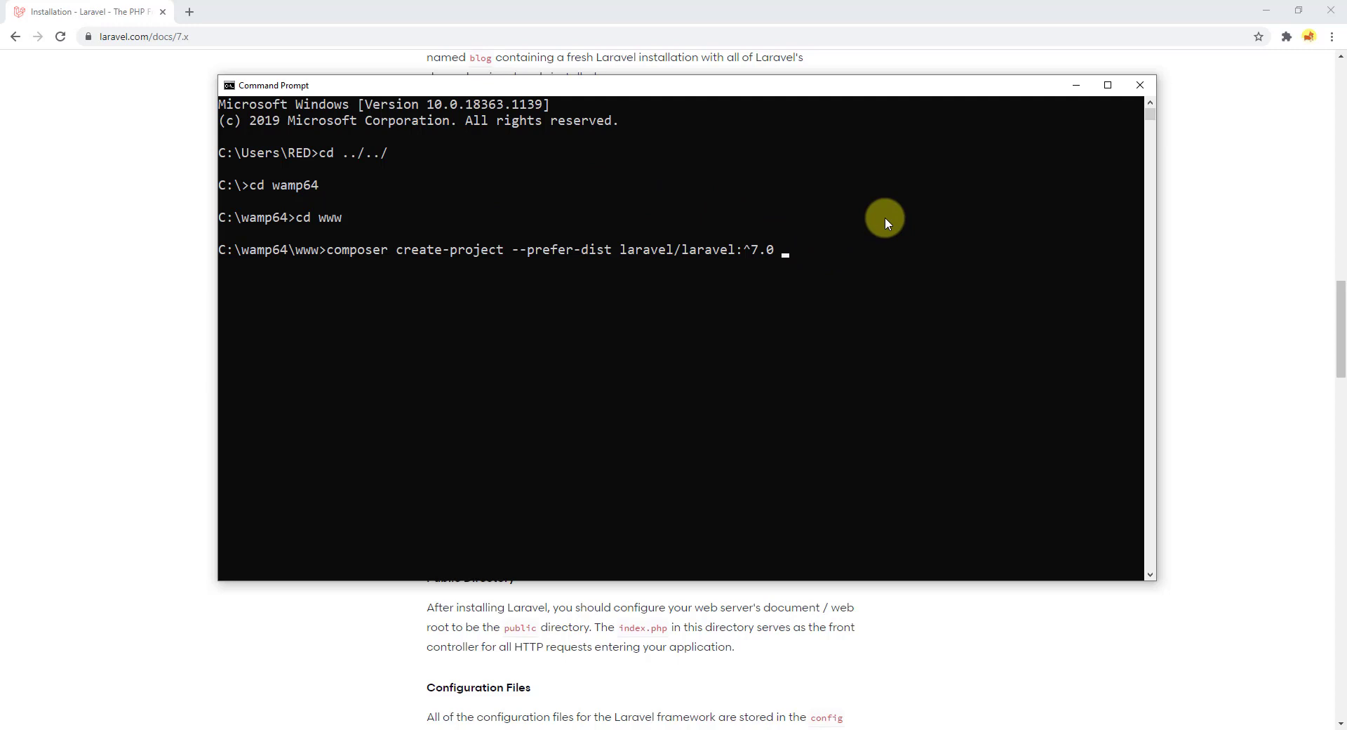
{"action": "type", "text": "laravelvue"}
{"action": "key", "text": "Return"}
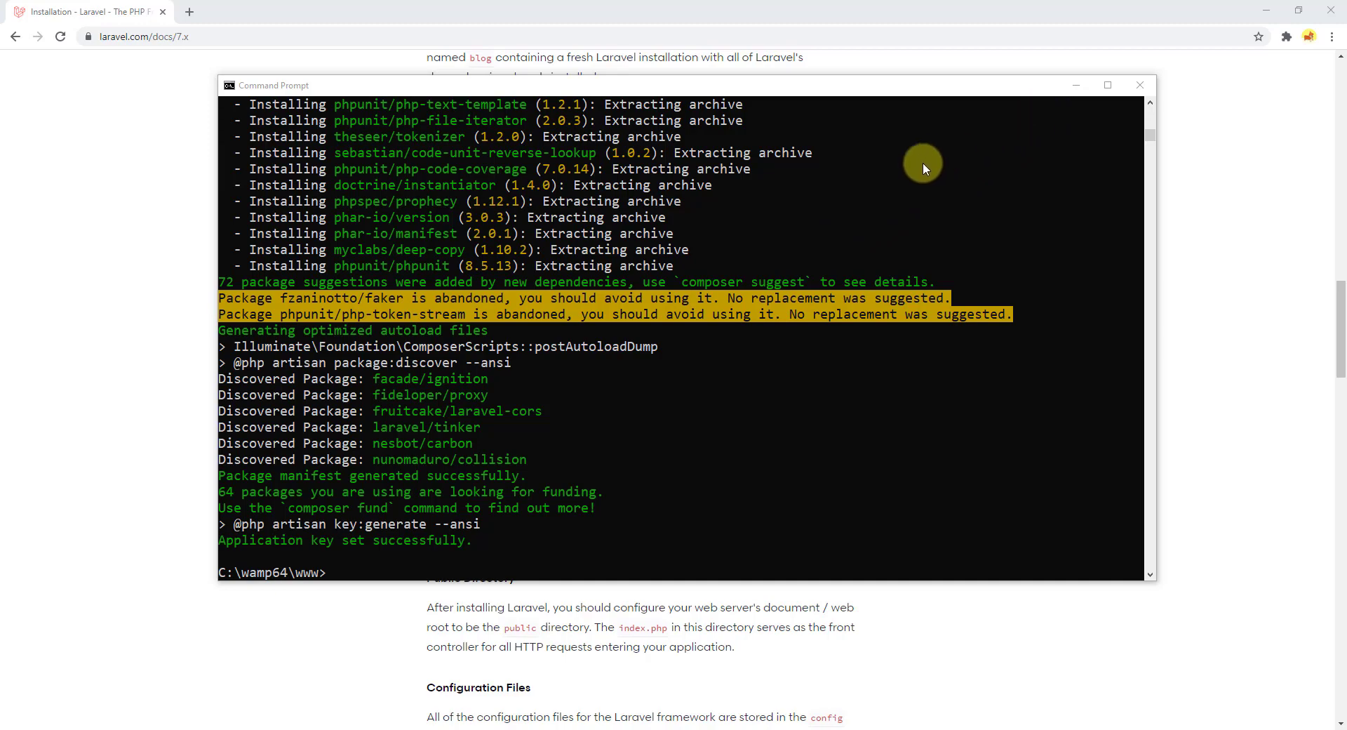
Return to the docs and open the Frontend Scaffolding page
{"action": "left_click", "coordinate": [1074, 90]}
{"action": "scroll", "coordinate": [642, 361], "scroll_direction": "up", "scroll_amount": 10}
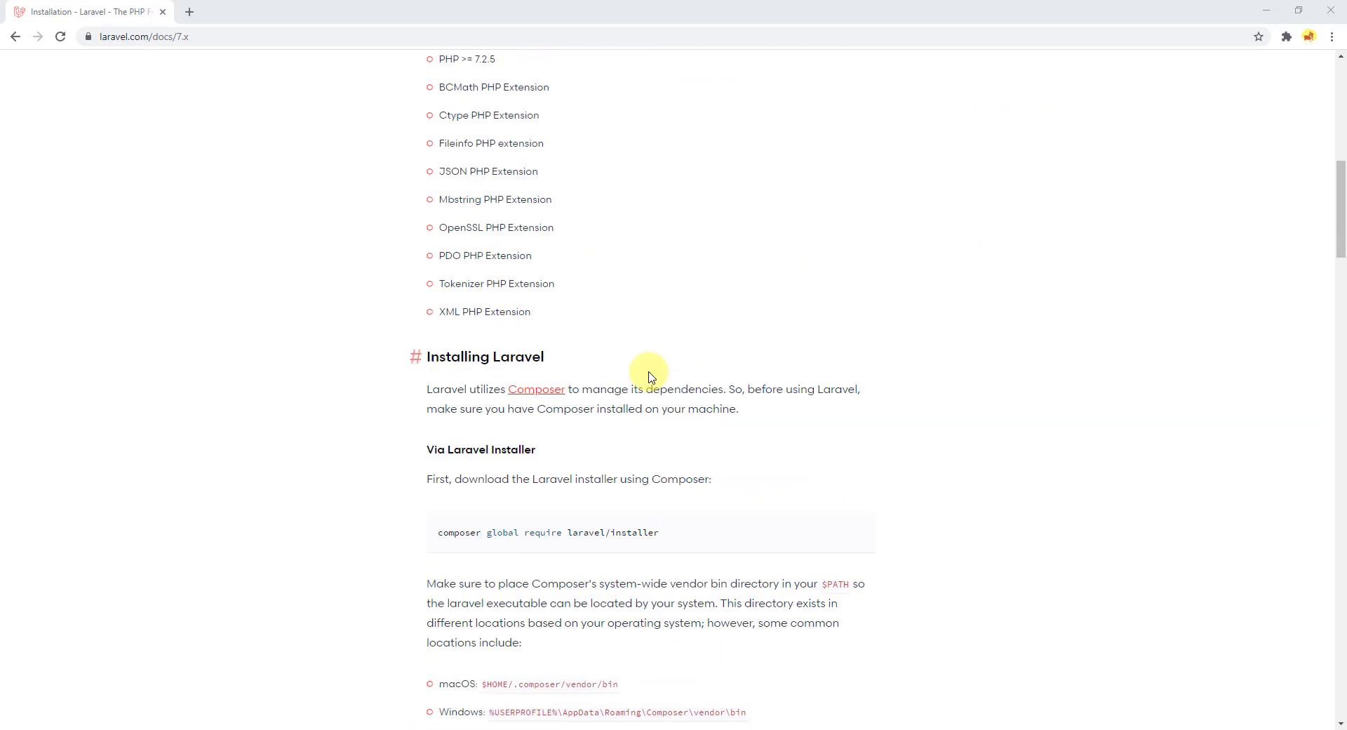
{"action": "scroll", "coordinate": [649, 377], "scroll_direction": "up", "scroll_amount": 15}
{"action": "scroll", "coordinate": [649, 377], "scroll_direction": "down", "scroll_amount": 20}
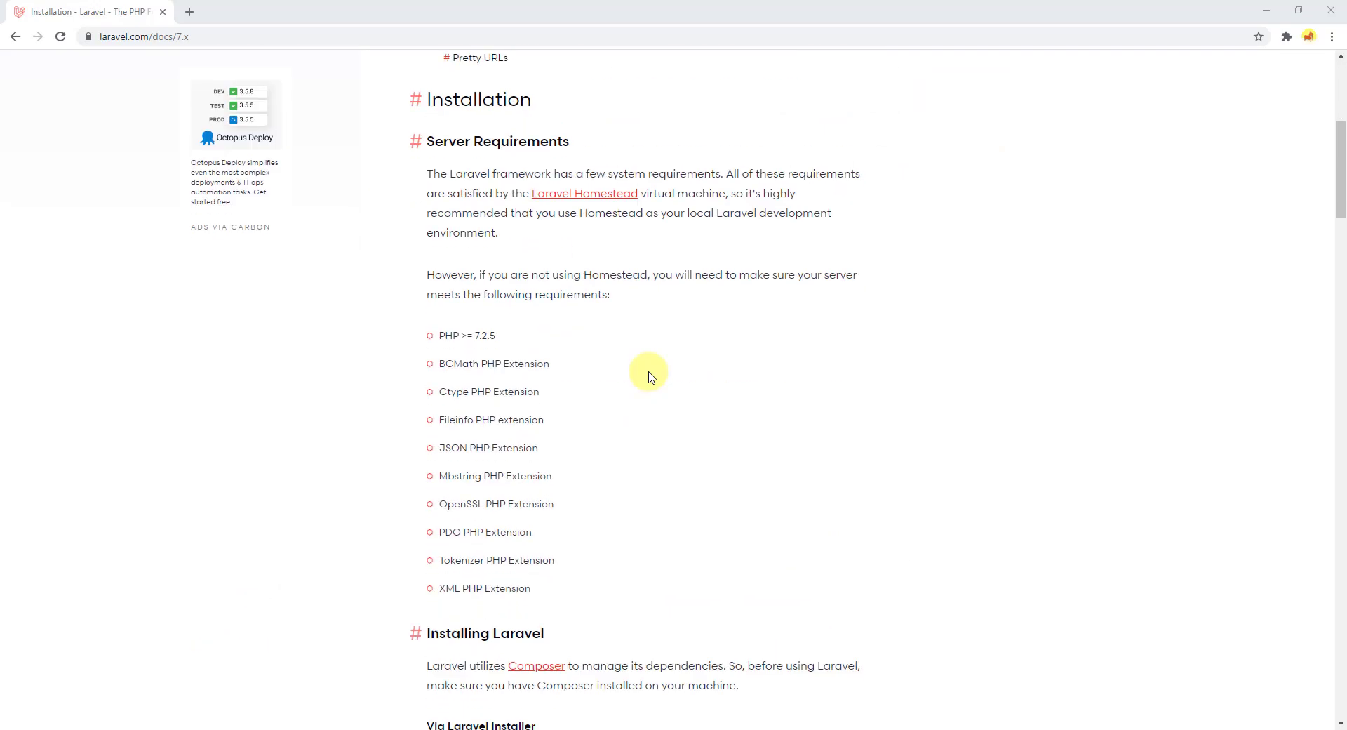
{"action": "scroll", "coordinate": [648, 377], "scroll_direction": "down", "scroll_amount": 9}
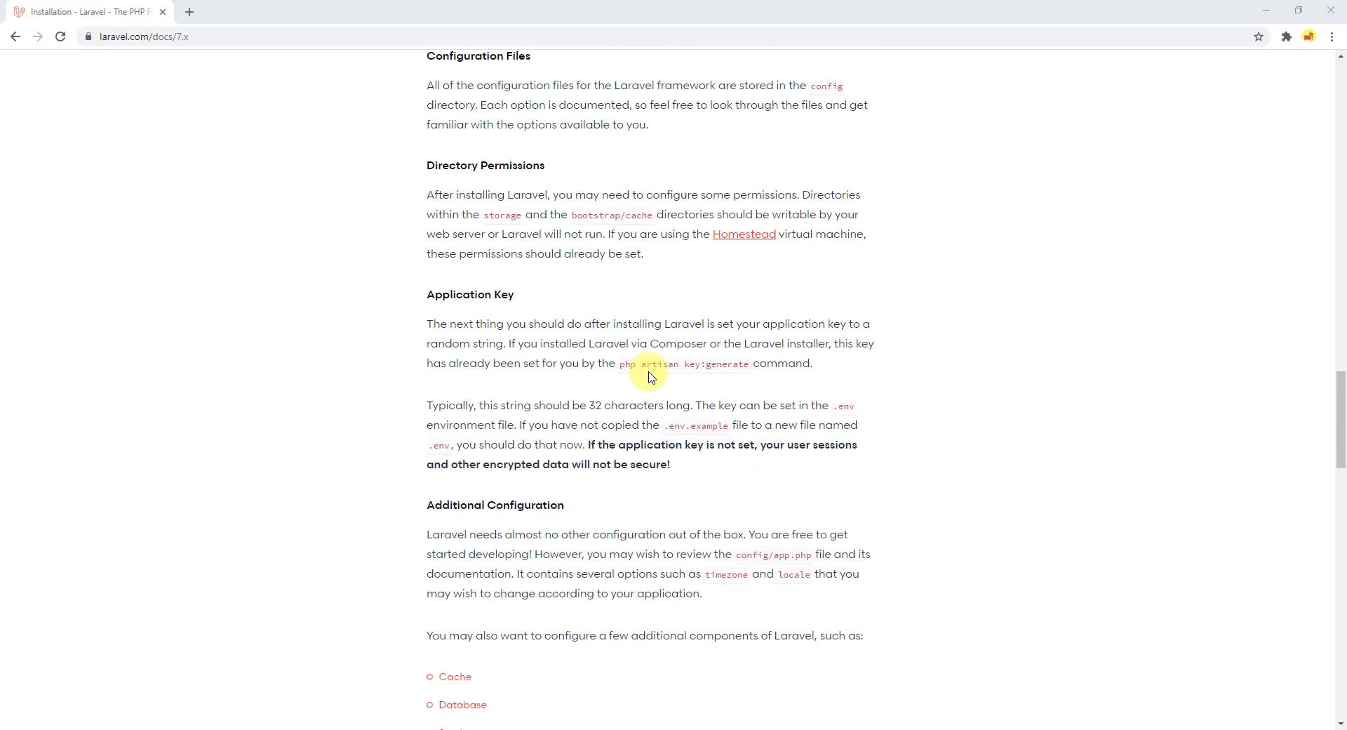
{"action": "scroll", "coordinate": [649, 377], "scroll_direction": "up", "scroll_amount": 15}
{"action": "scroll", "coordinate": [649, 377], "scroll_direction": "up", "scroll_amount": 15}
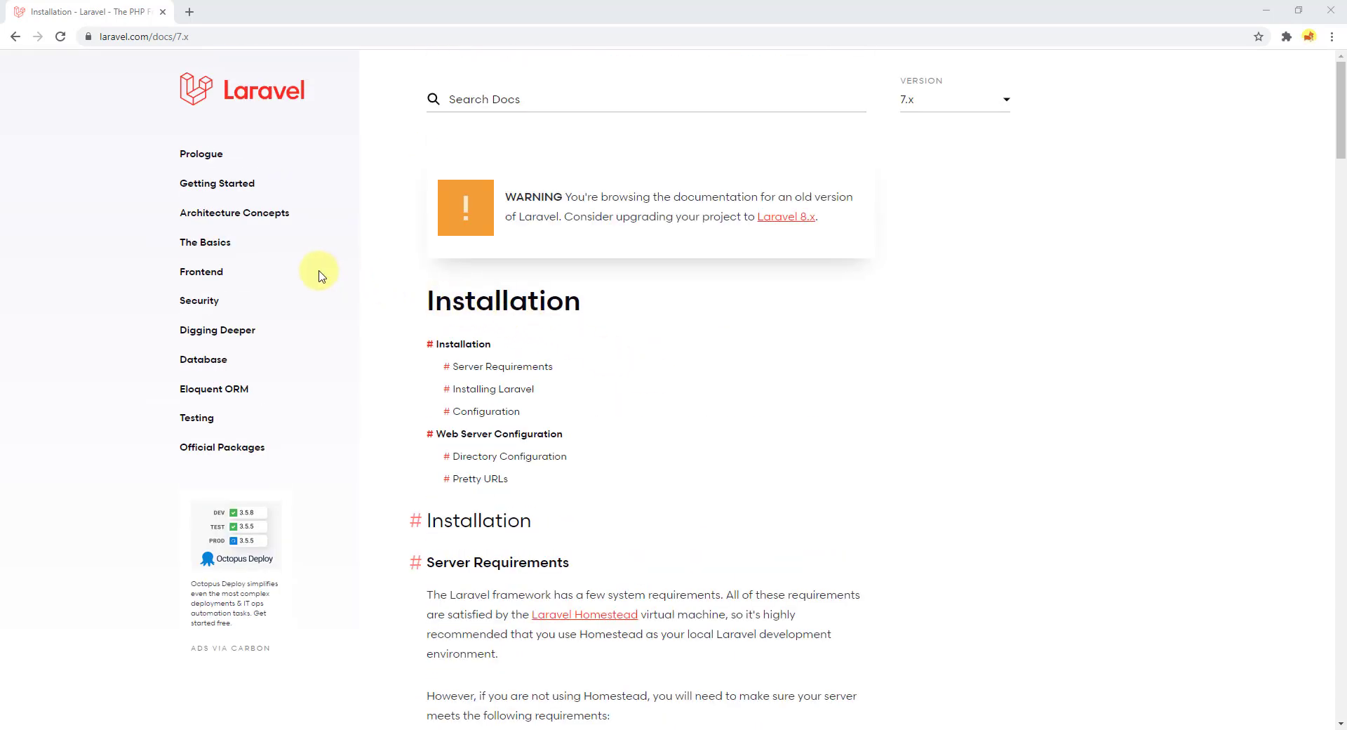
{"action": "left_click", "coordinate": [209, 277]}
{"action": "left_click", "coordinate": [213, 360]}
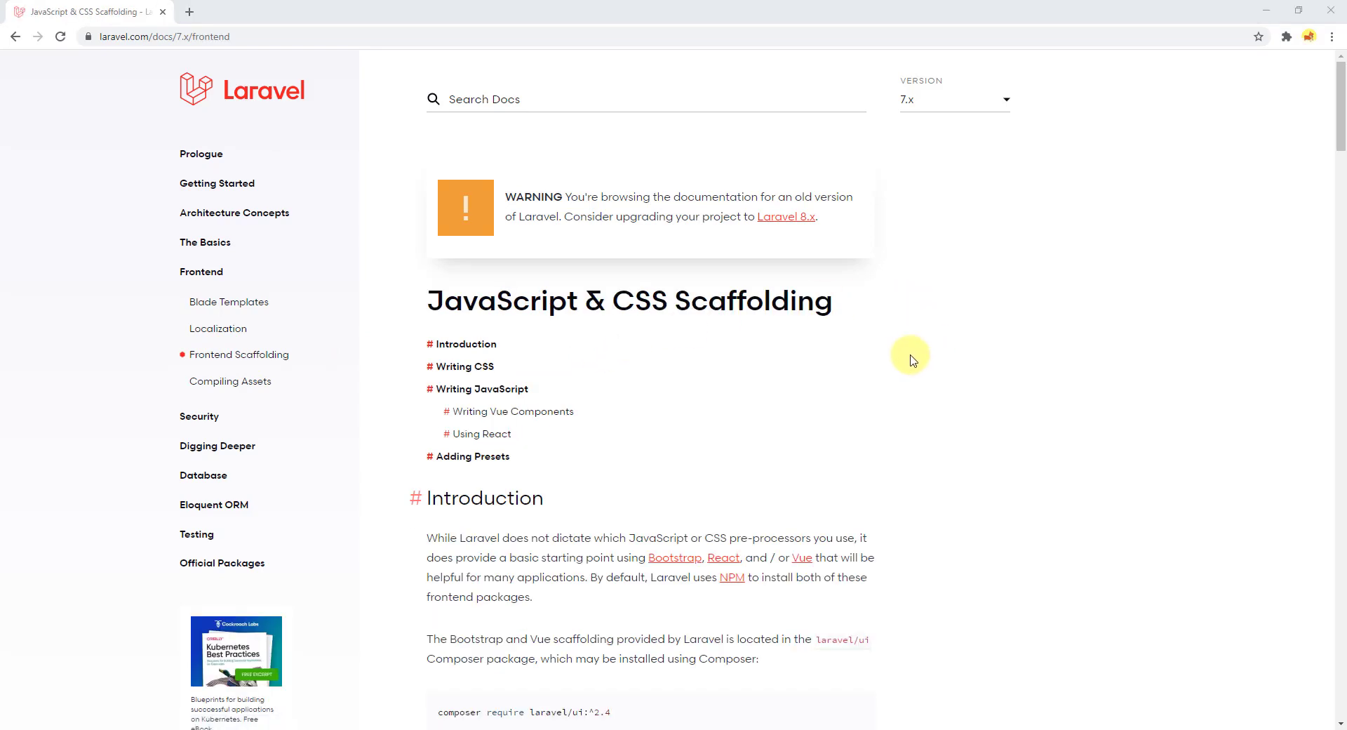
Highlight the 'composer require laravel/ui:^2.4' command on the page
{"action": "scroll", "coordinate": [893, 333], "scroll_direction": "down", "scroll_amount": 6}
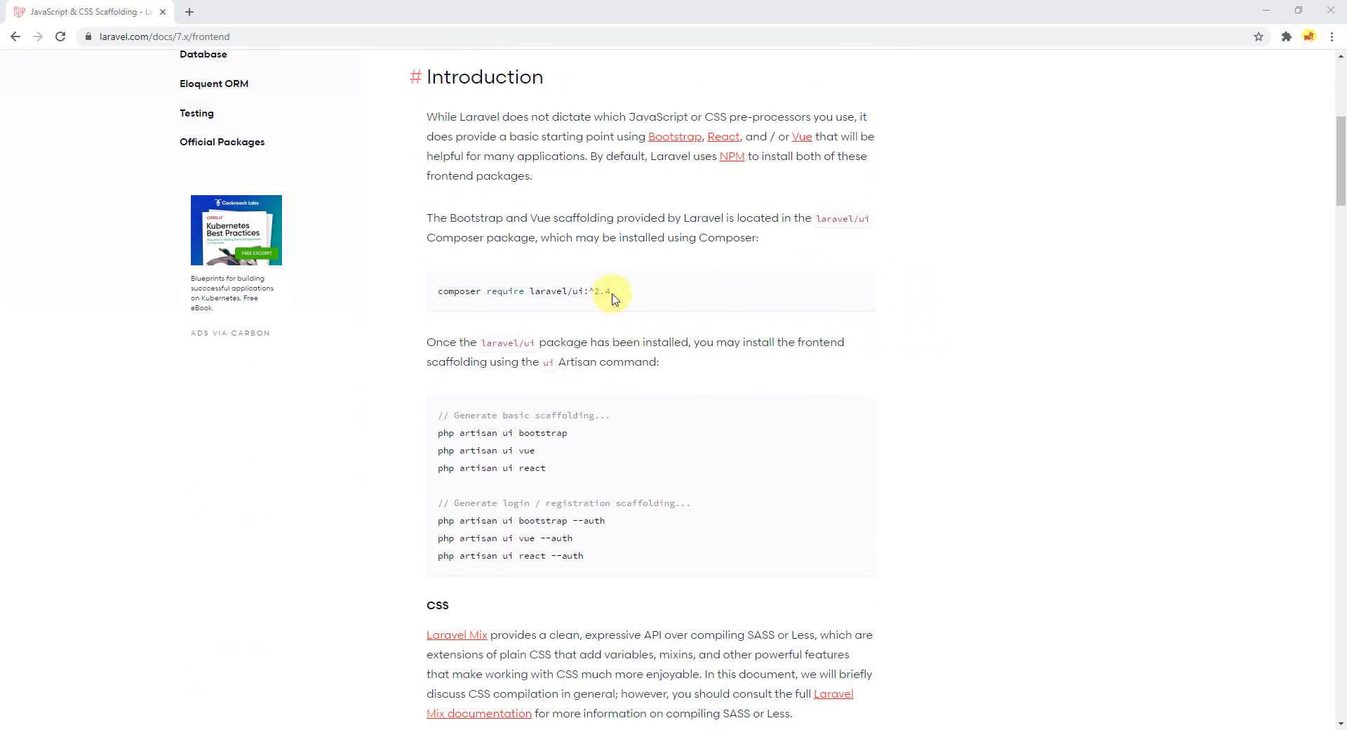
{"action": "left_click_drag", "start_coordinate": [610, 294], "coordinate": [435, 298]}
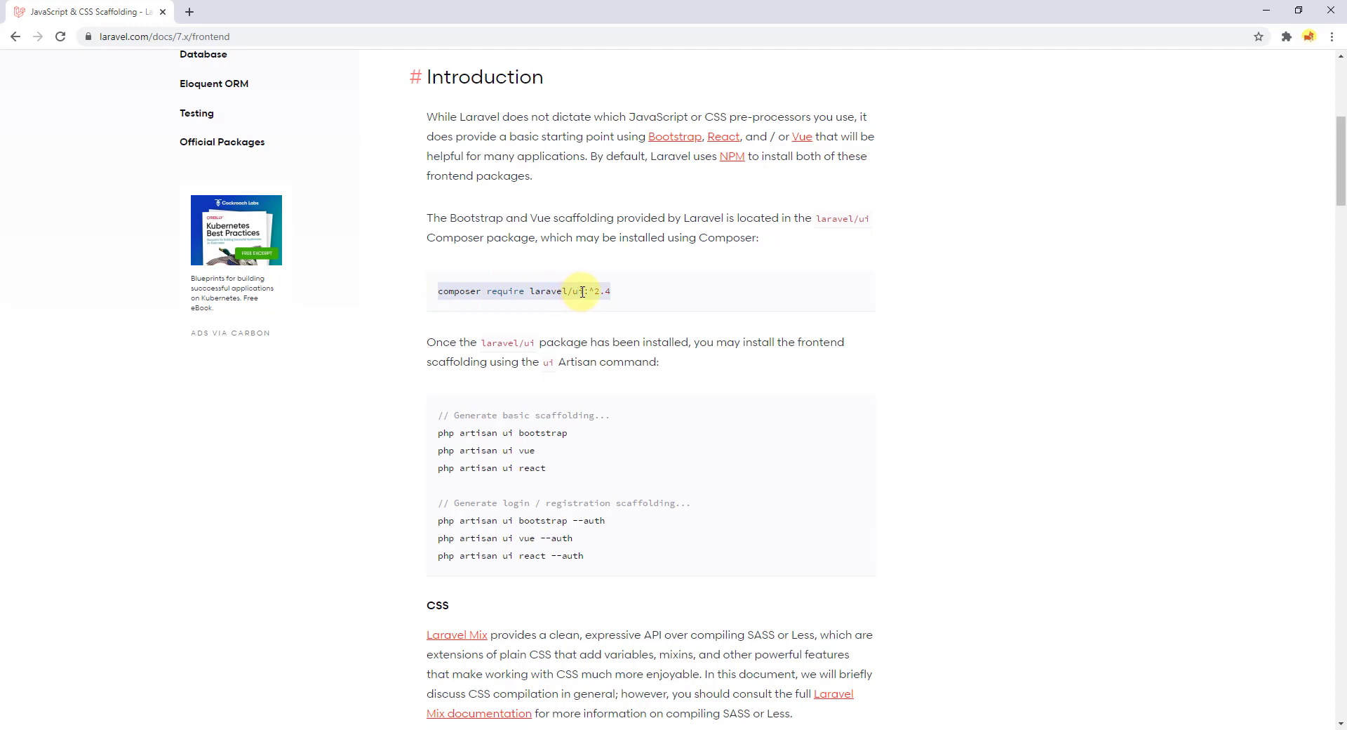
{"action": "left_click", "coordinate": [616, 292]}
{"action": "left_click_drag", "start_coordinate": [616, 291], "coordinate": [445, 291]}
{"action": "left_click", "coordinate": [578, 292]}
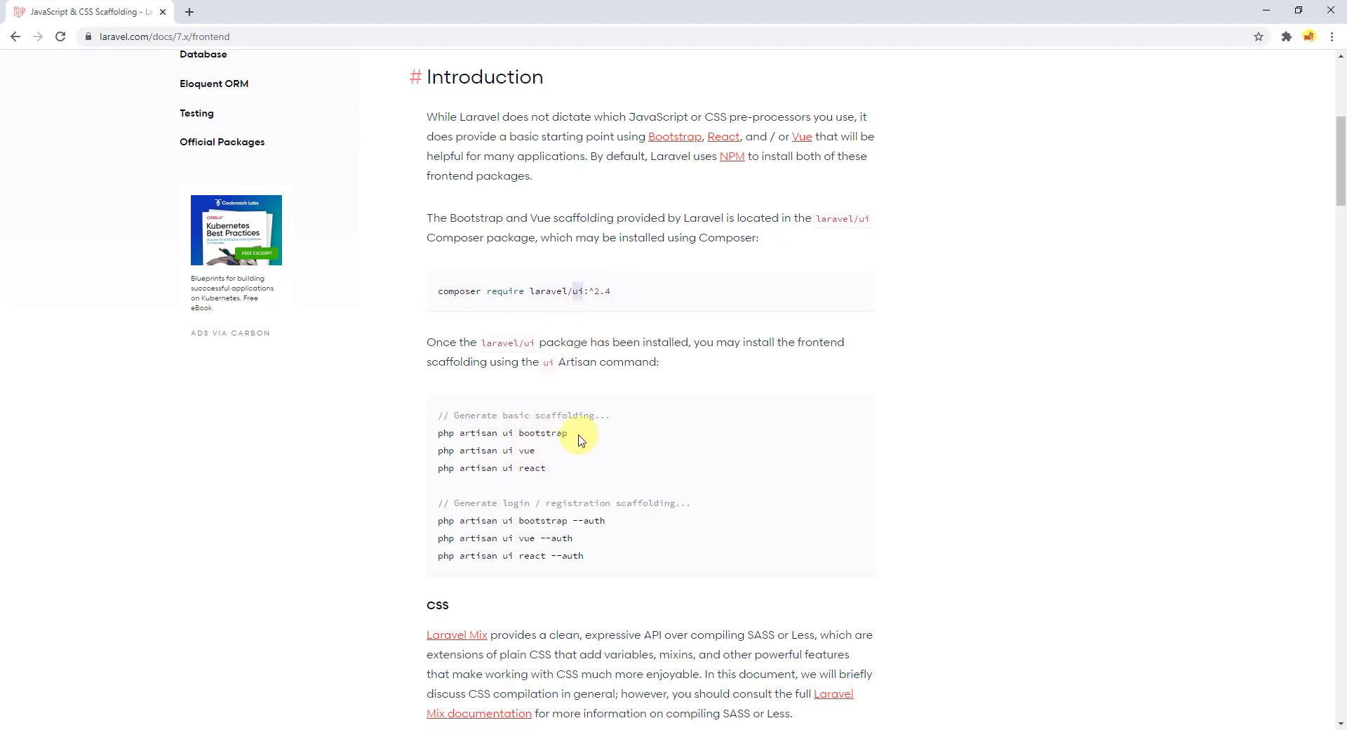
Review the php artisan ui bootstrap, vue, react and bootstrap --auth command lines
{"action": "triple_click", "coordinate": [439, 437]}
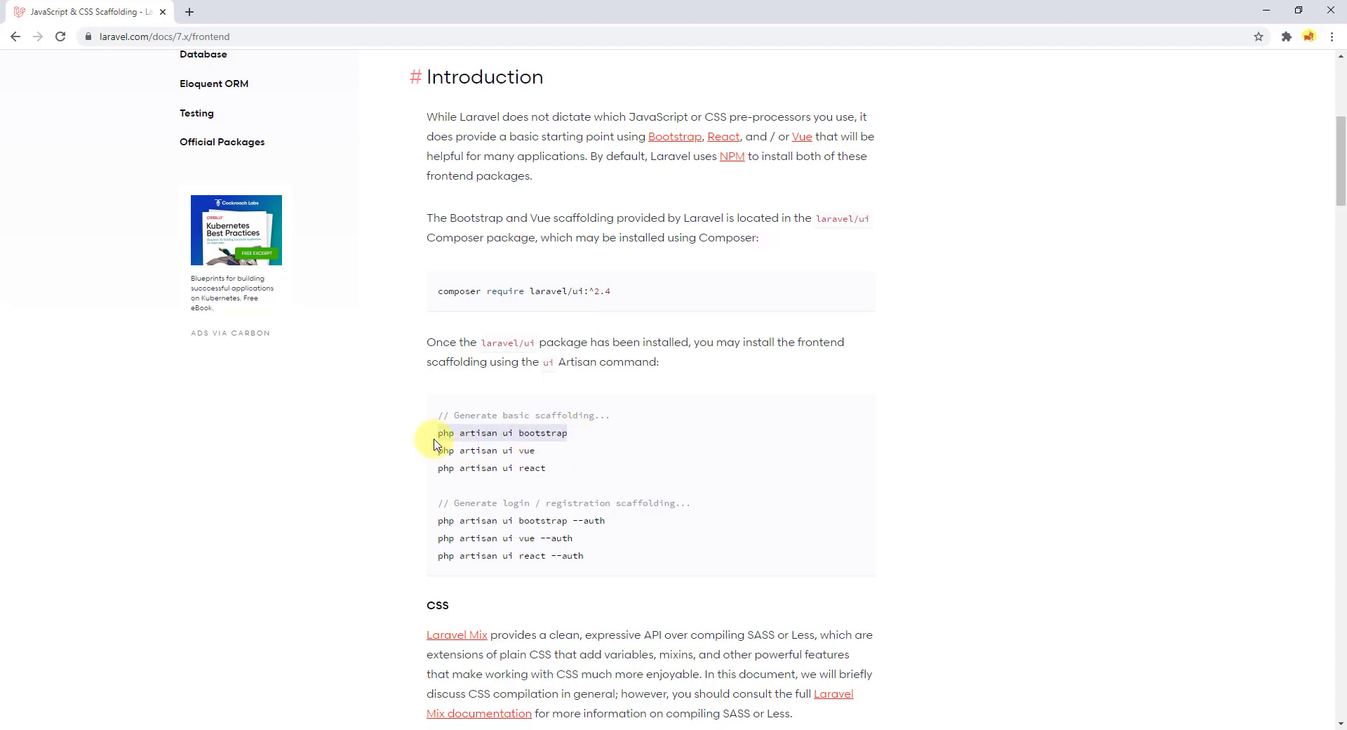
{"action": "triple_click", "coordinate": [436, 452]}
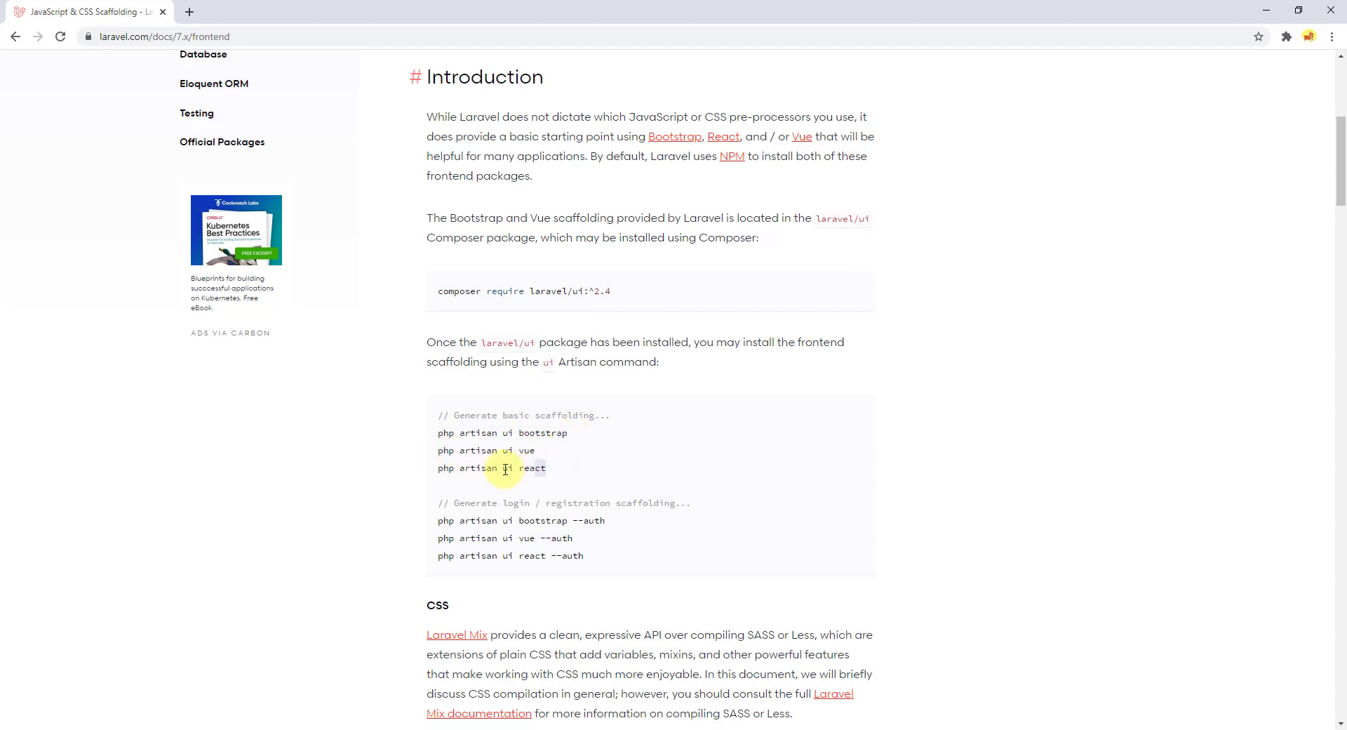
{"action": "triple_click", "coordinate": [442, 469]}
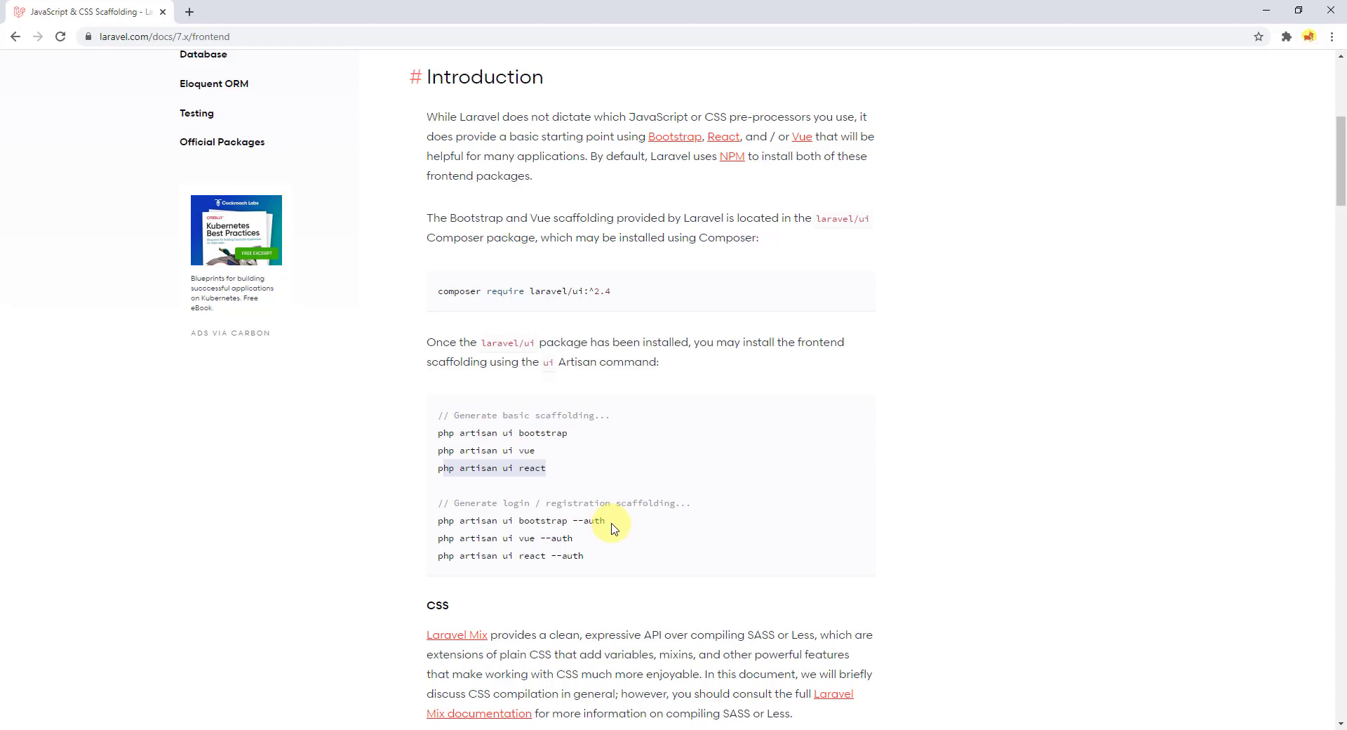
{"action": "left_click_drag", "start_coordinate": [611, 522], "coordinate": [497, 535]}
{"action": "triple_click", "coordinate": [445, 520]}
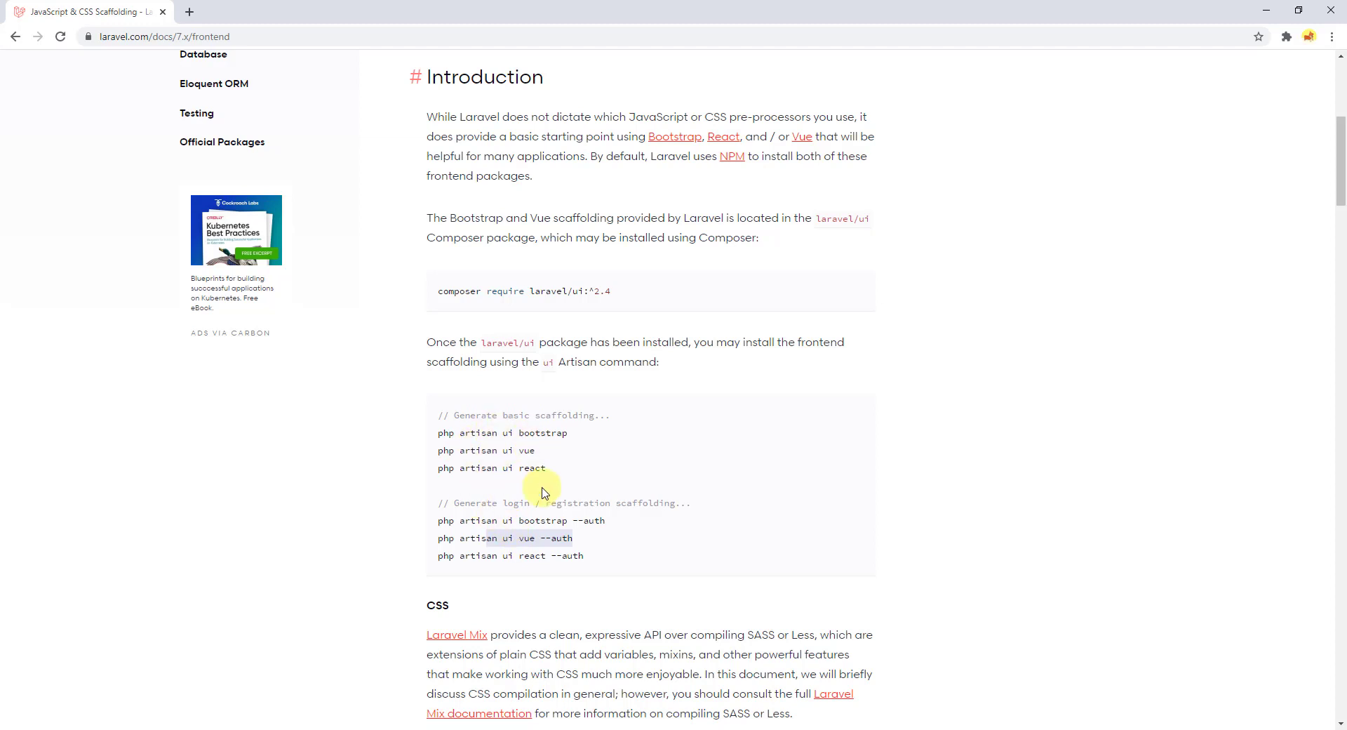
{"action": "left_click_drag", "start_coordinate": [606, 521], "coordinate": [572, 520]}
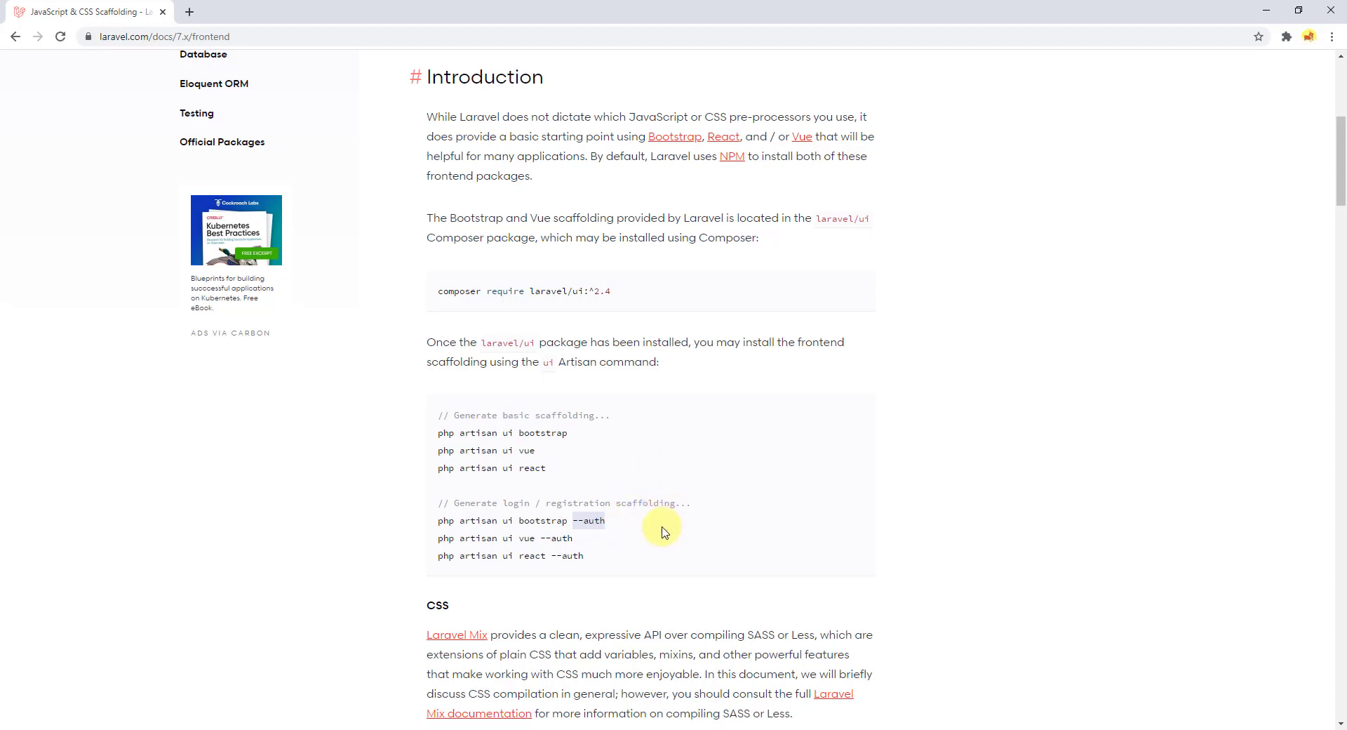
{"action": "left_click", "coordinate": [565, 451]}
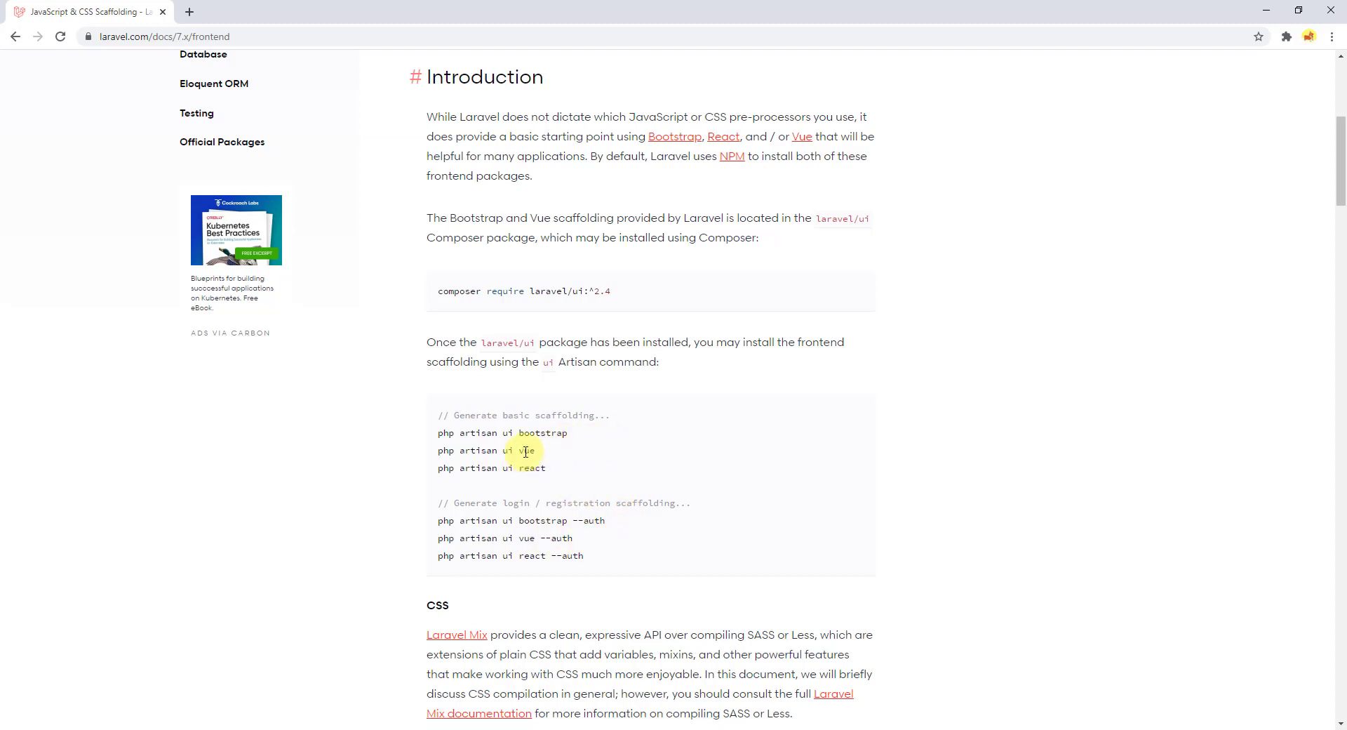
{"action": "left_click_drag", "start_coordinate": [537, 451], "coordinate": [508, 451]}
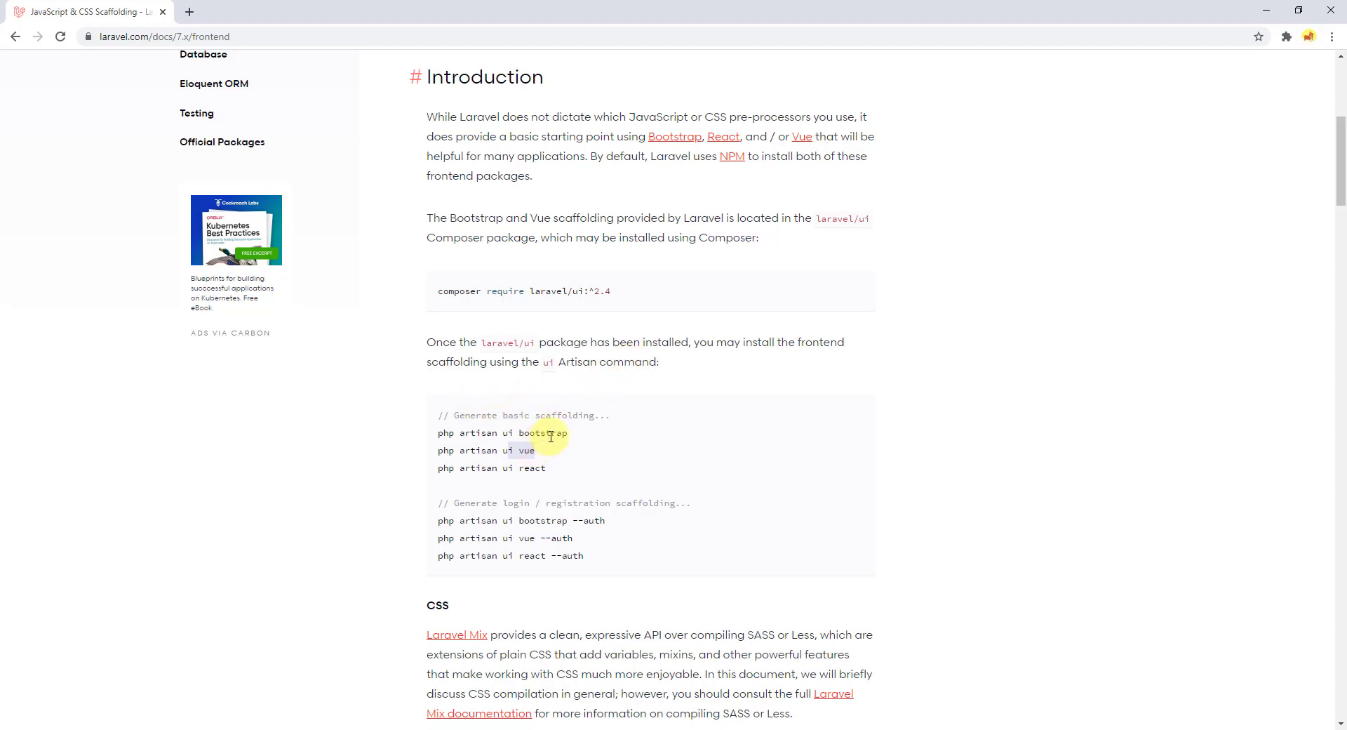
Copy 'composer require laravel/ui:^2.4' and run it inside the laravelvue folder
{"action": "left_click", "coordinate": [686, 388]}
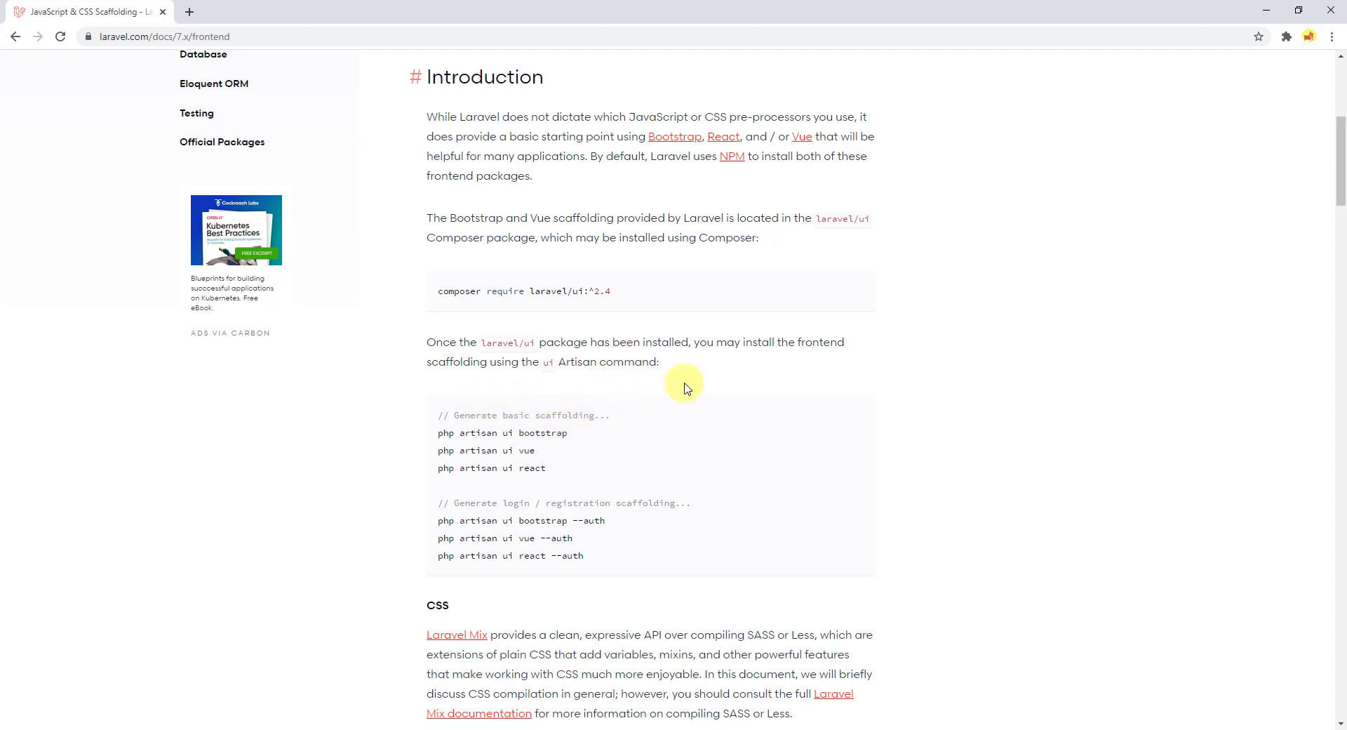
{"action": "left_click_drag", "start_coordinate": [620, 291], "coordinate": [412, 300]}
{"action": "key", "text": "ctrl+c"}
{"action": "key", "text": "alt+Tab"}
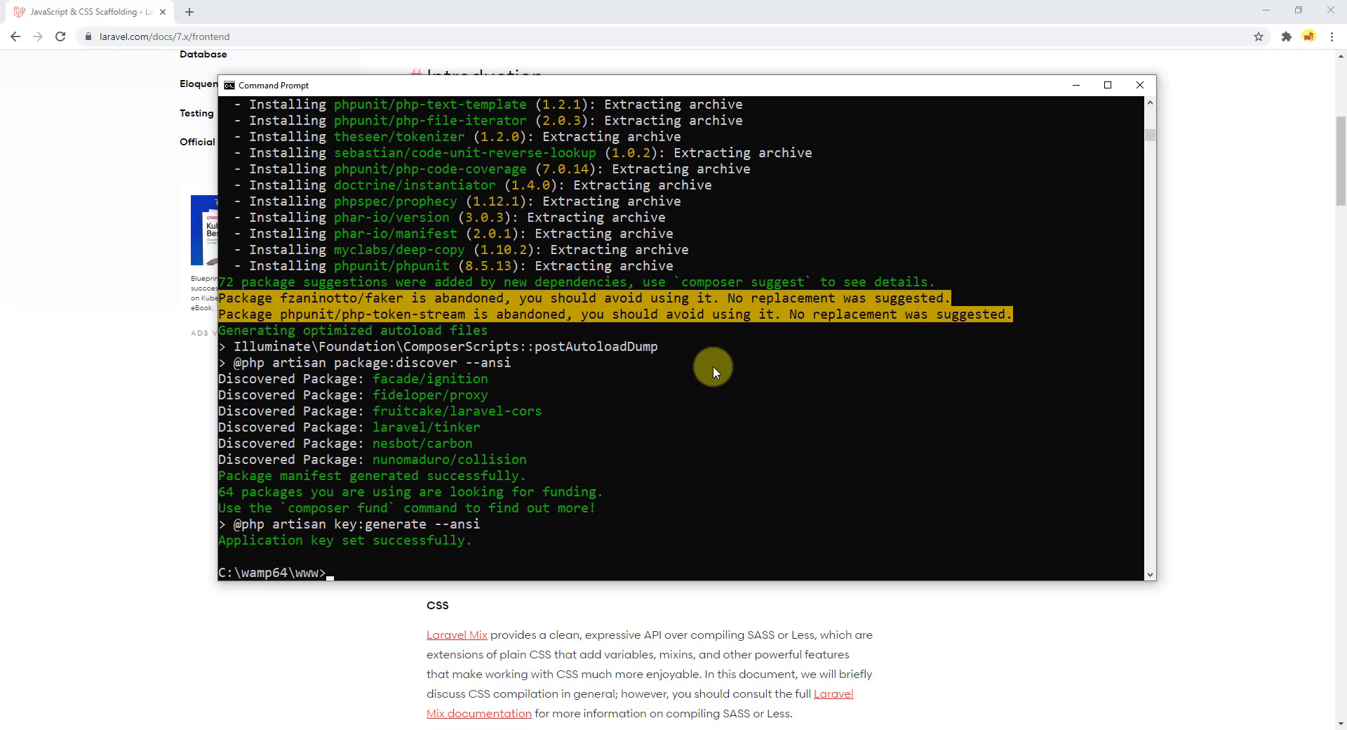
{"action": "type", "text": "cd laravelvue"}
{"action": "key", "text": "Return"}
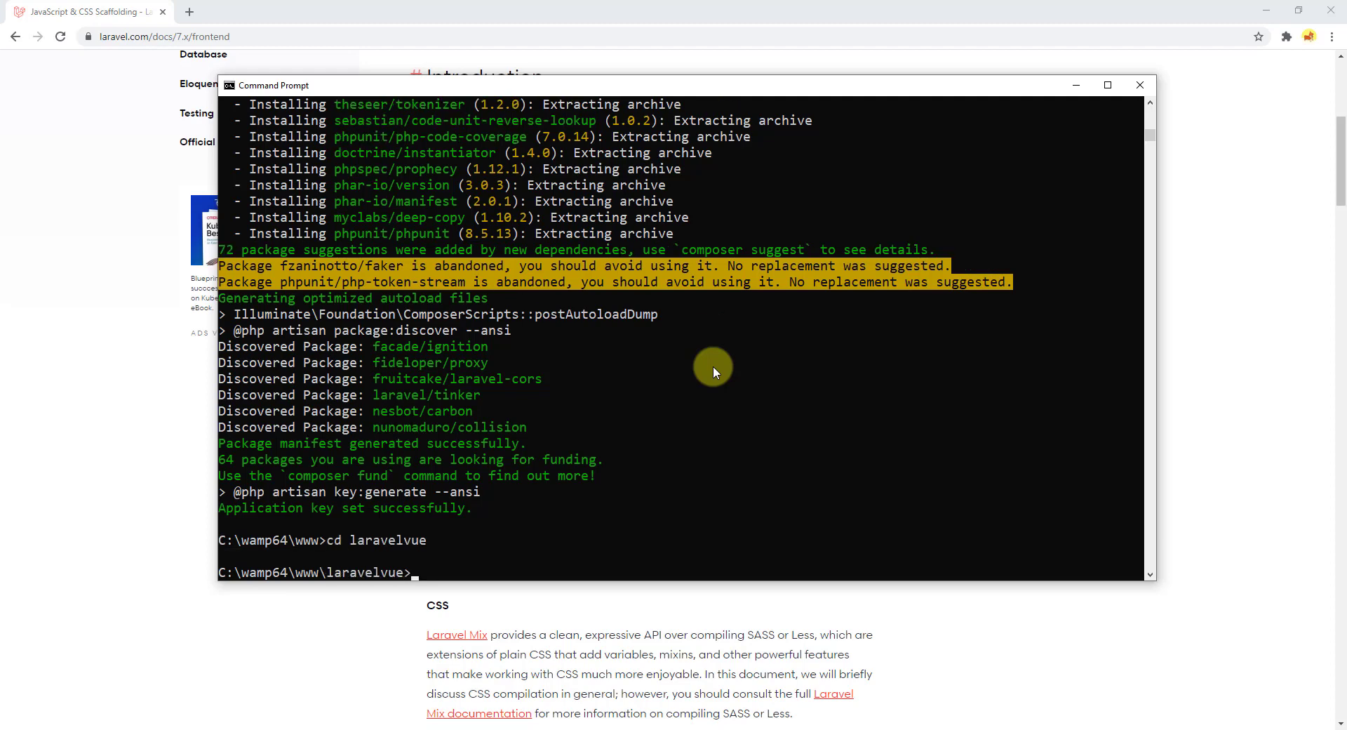
{"action": "key", "text": "ctrl+v"}
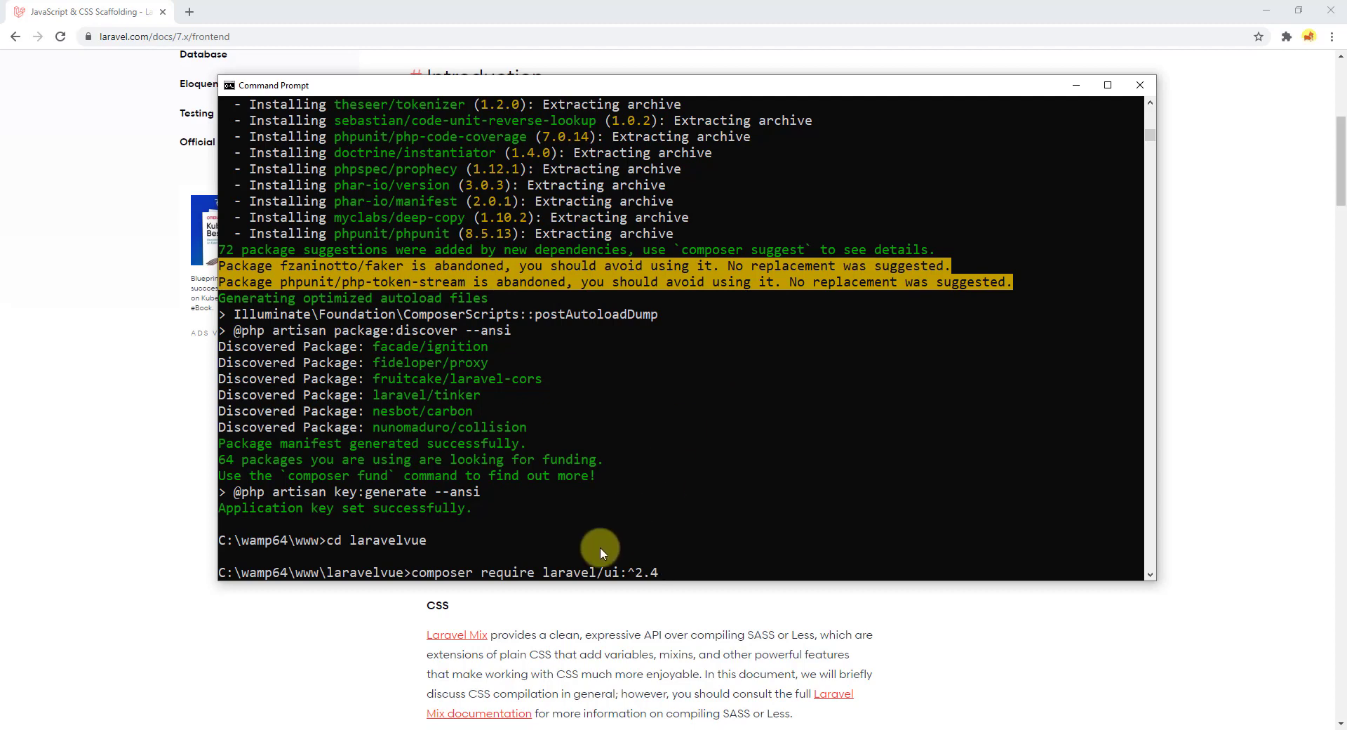
{"action": "key", "text": "Return"}
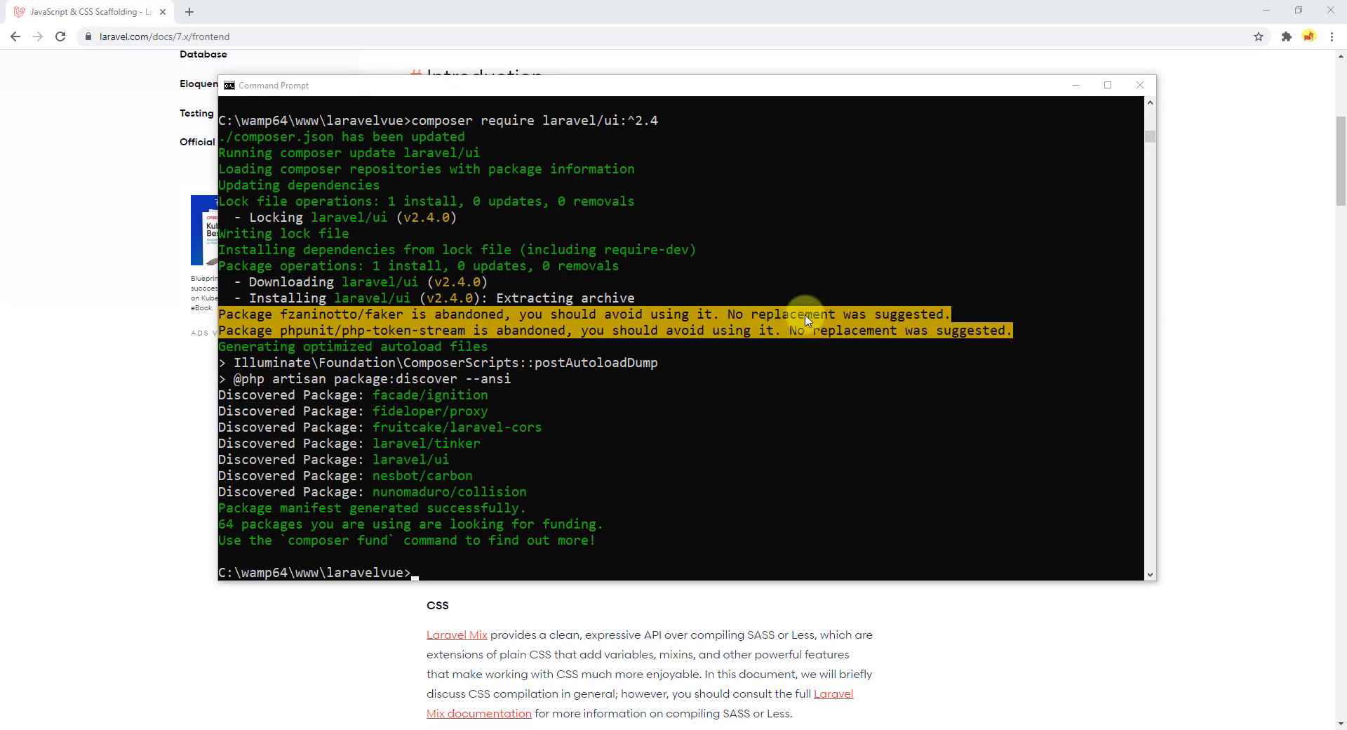
Copy the 'php artisan ui bootstrap' command from the docs
{"action": "left_click", "coordinate": [1077, 85]}
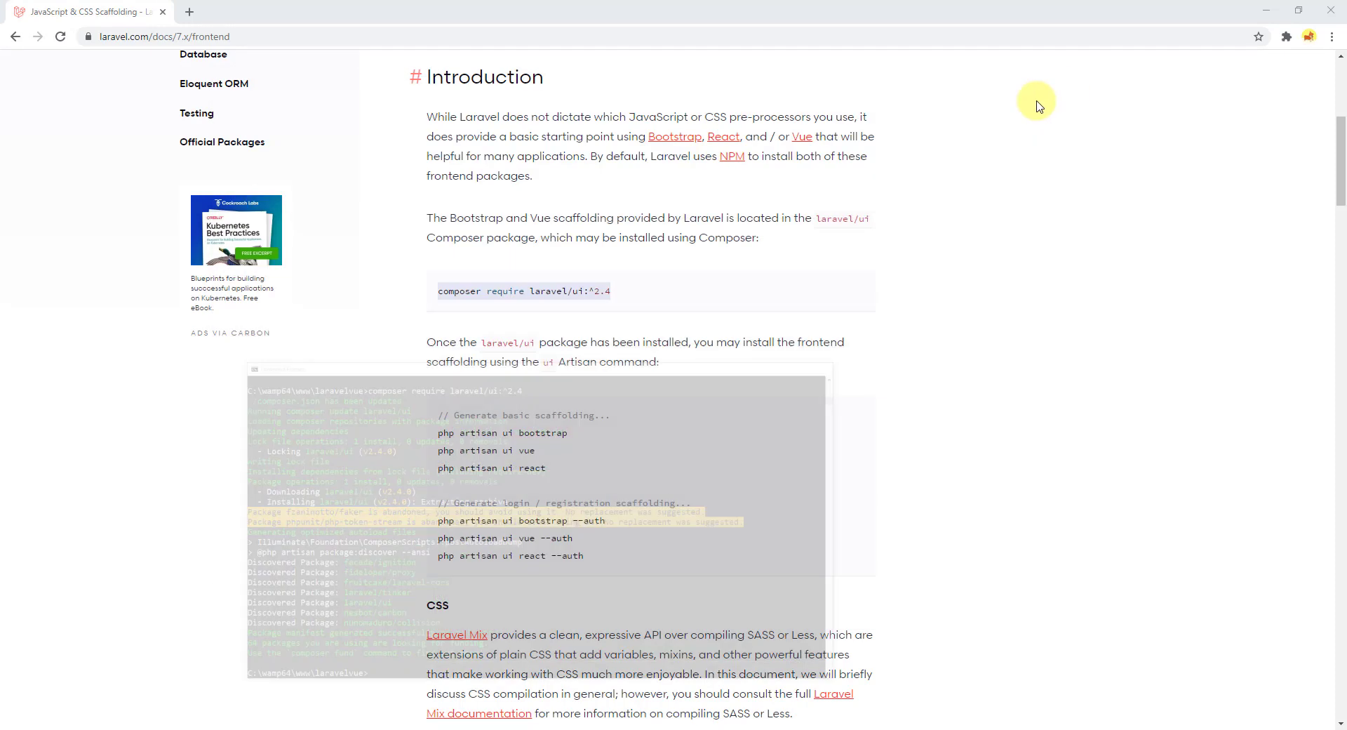
{"action": "left_click_drag", "start_coordinate": [569, 434], "coordinate": [421, 442]}
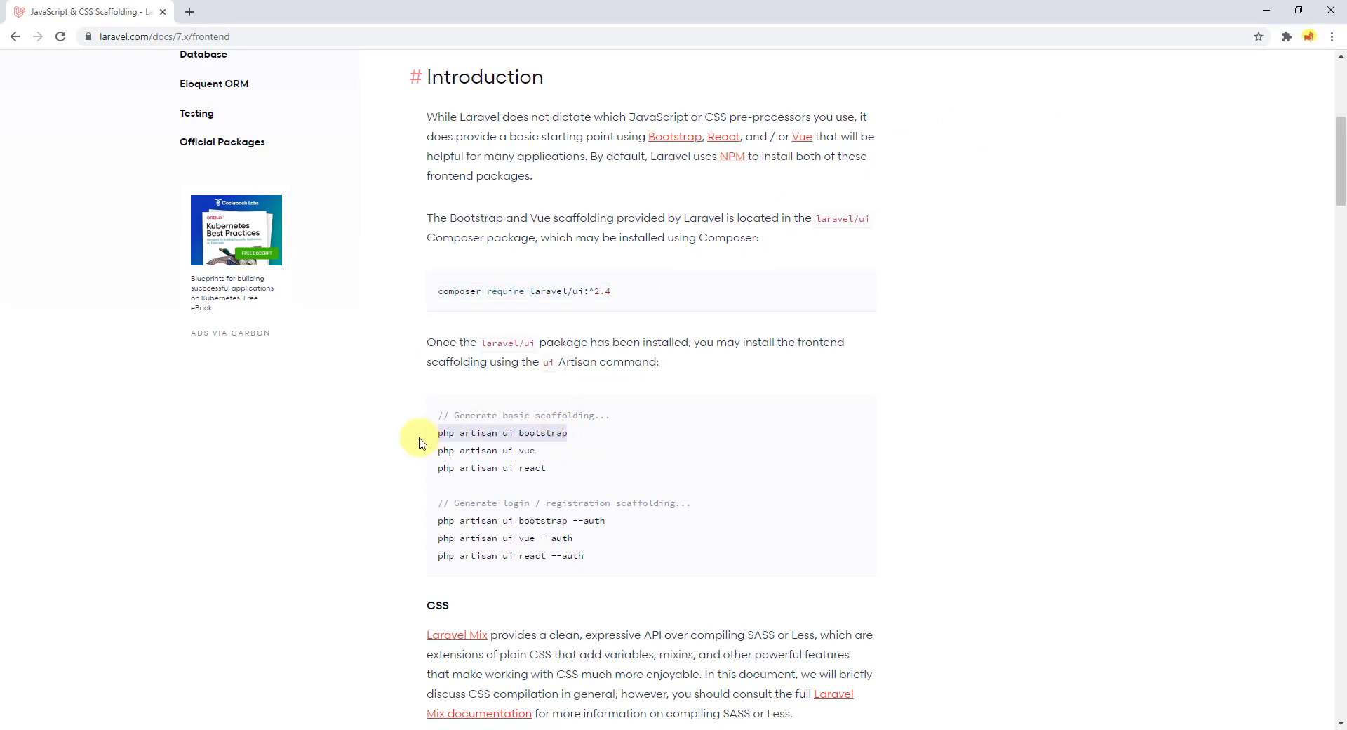
{"action": "key", "text": "alt+Tab"}
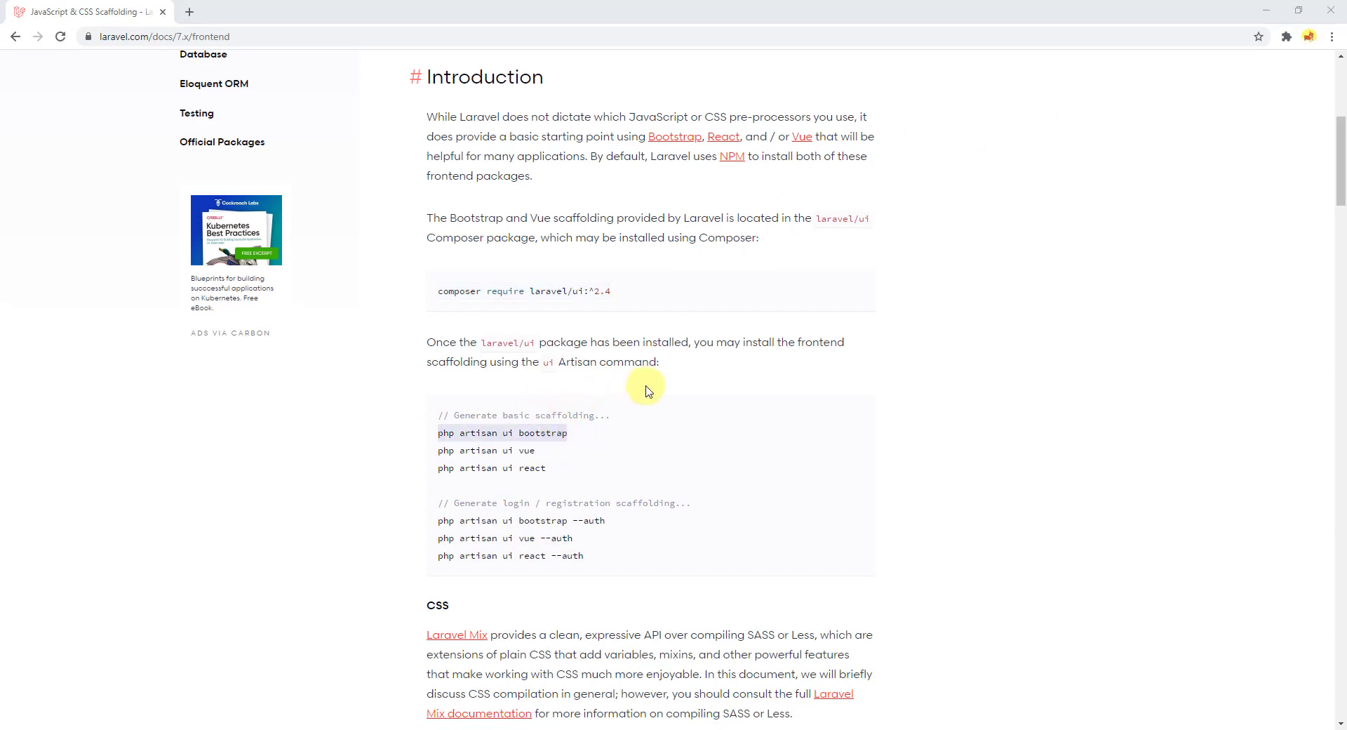
Run 'php artisan ui bootstrap' in the laravelvue project
{"action": "type", "text": "php artisan ui bootstrap"}
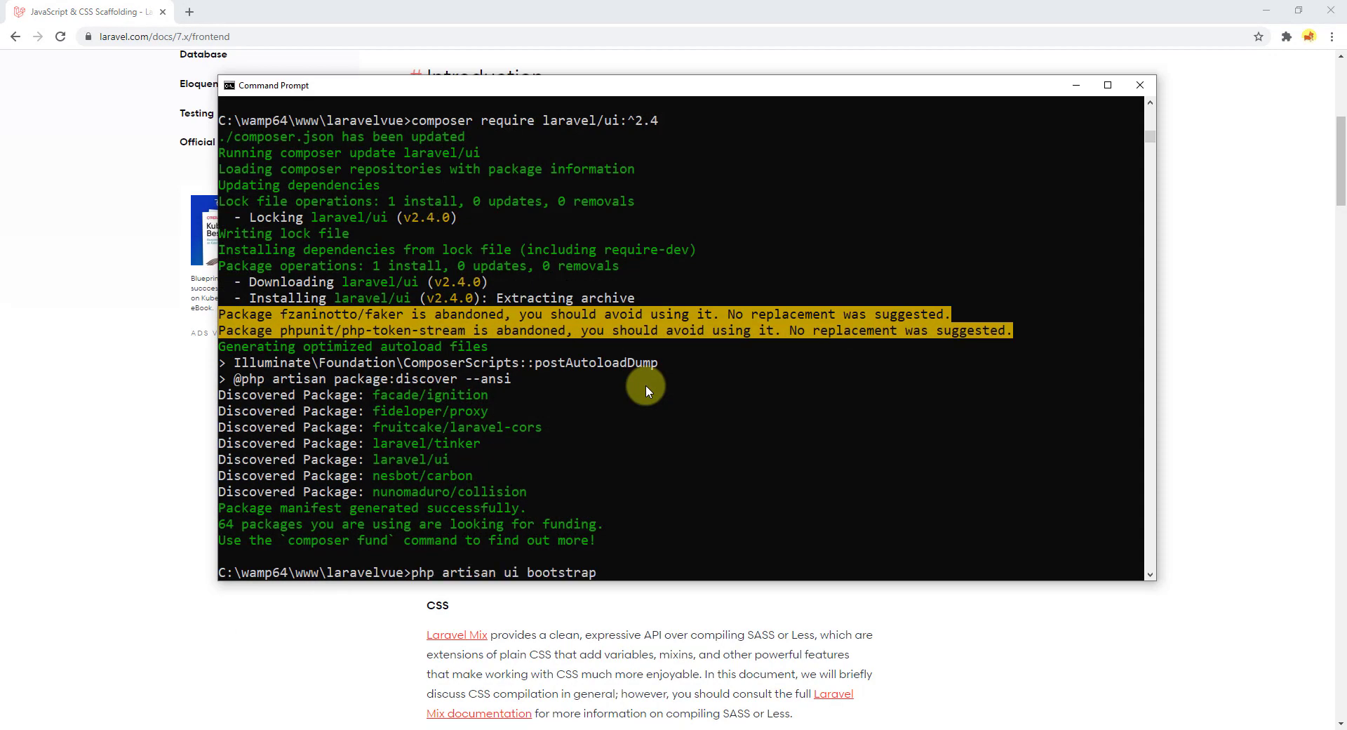
{"action": "key", "text": "Return"}
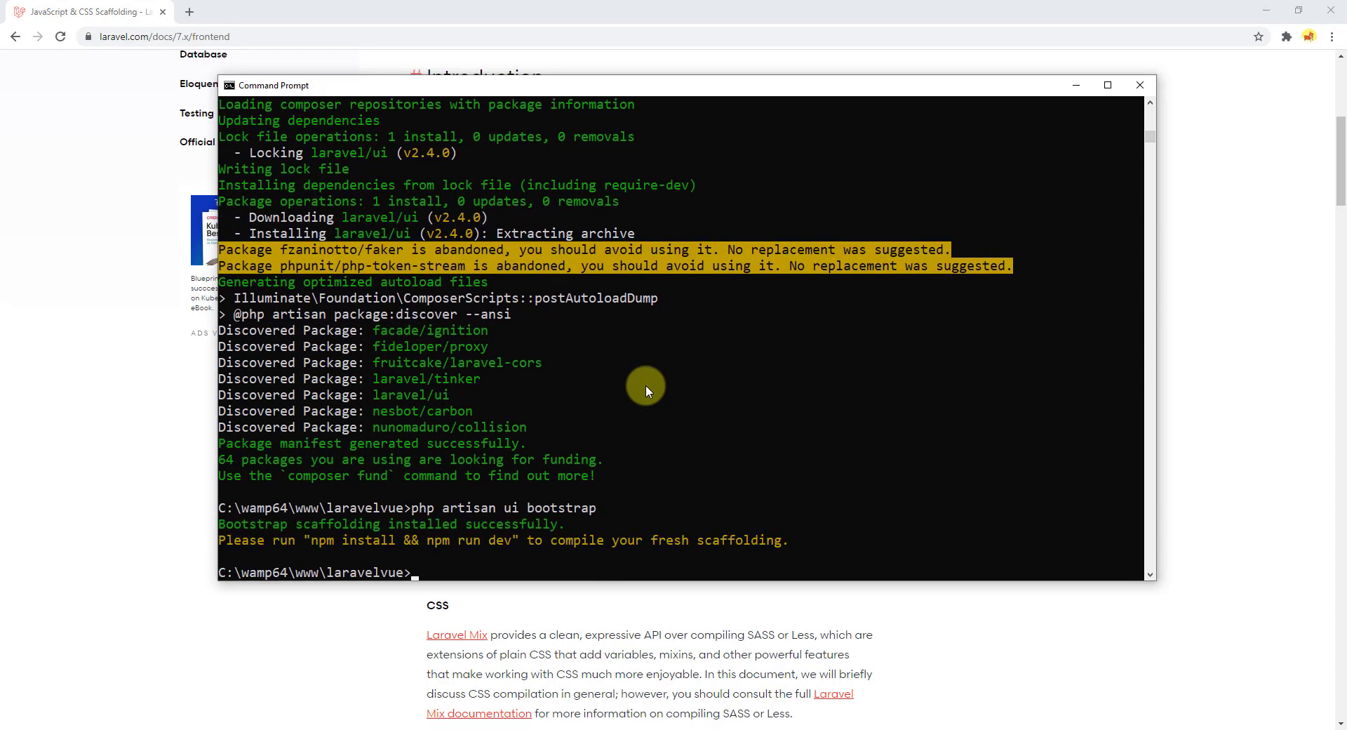
{"action": "key", "text": "alt+Tab"}
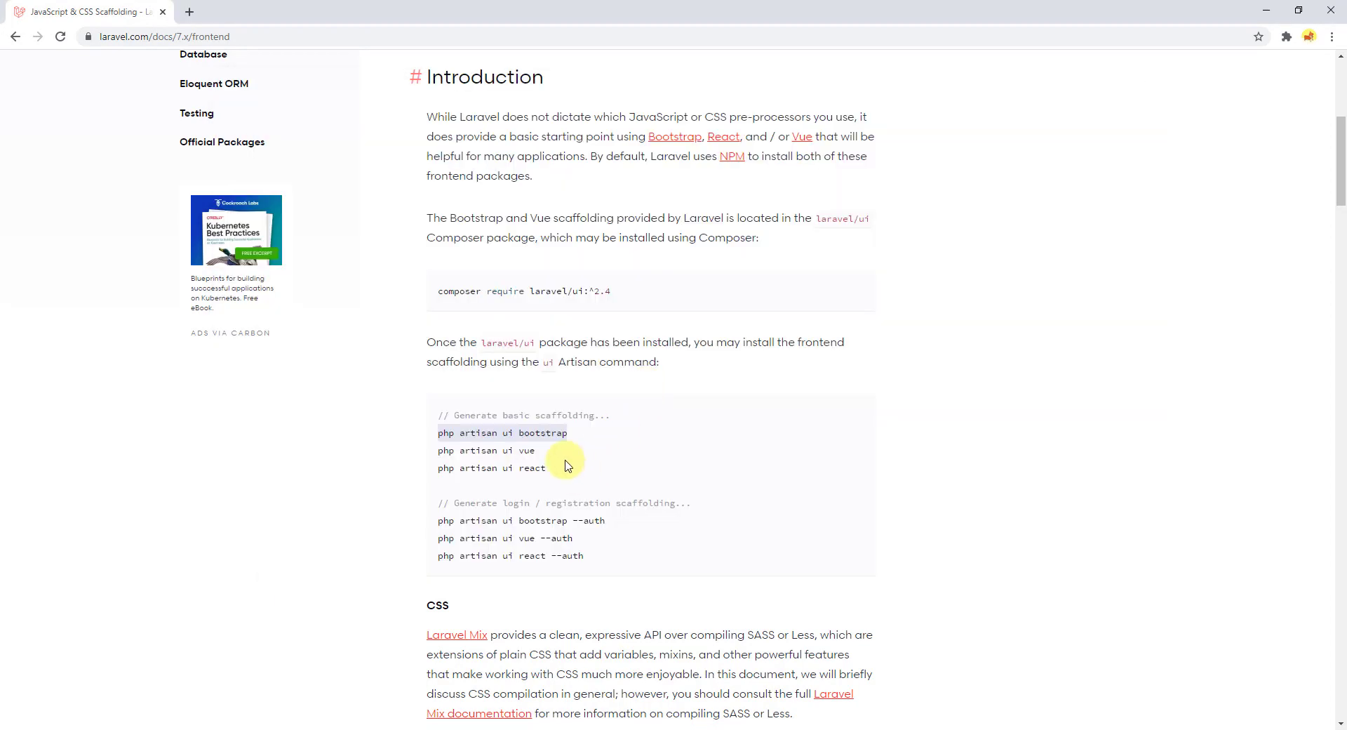
Copy 'php artisan ui vue' from the docs and run it in Command Prompt
{"action": "left_click_drag", "start_coordinate": [538, 452], "coordinate": [424, 460]}
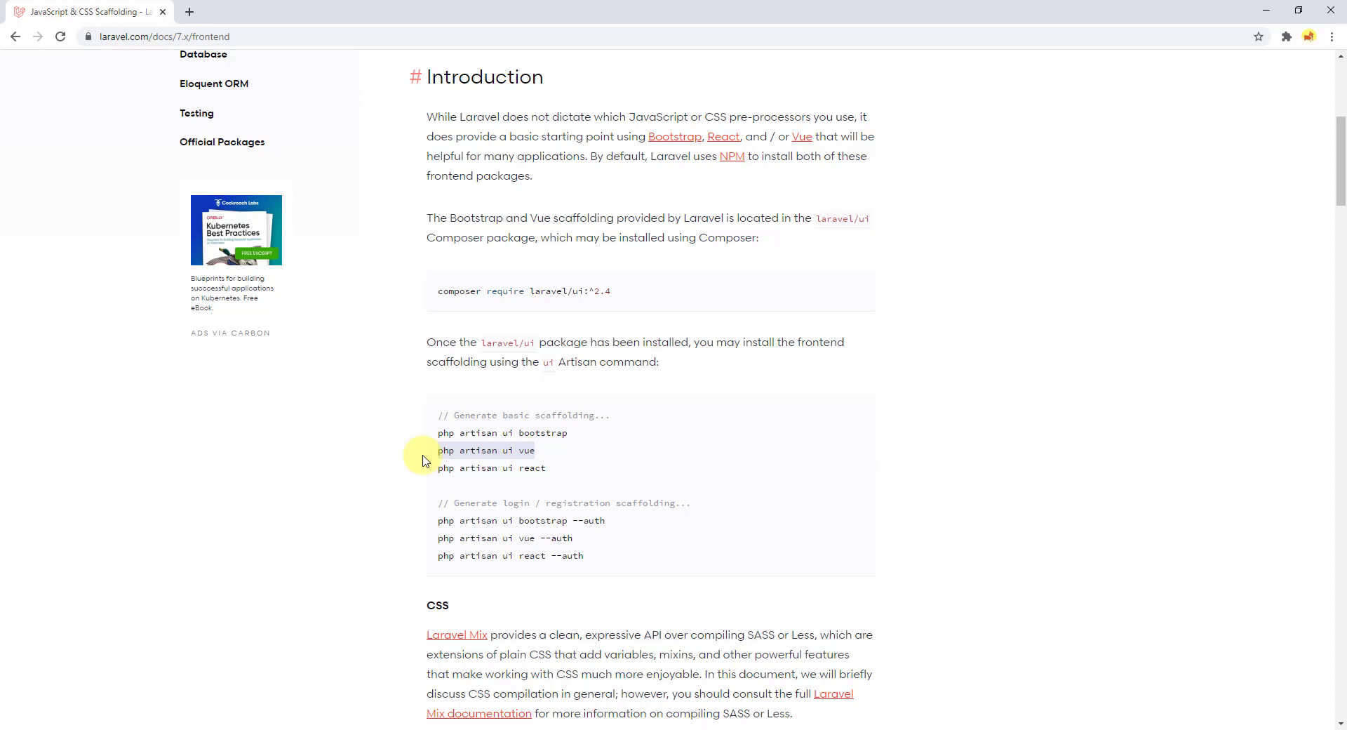
{"action": "key", "text": "ctrl+c"}
{"action": "key", "text": "alt+Tab"}
{"action": "key", "text": "ctrl+v"}
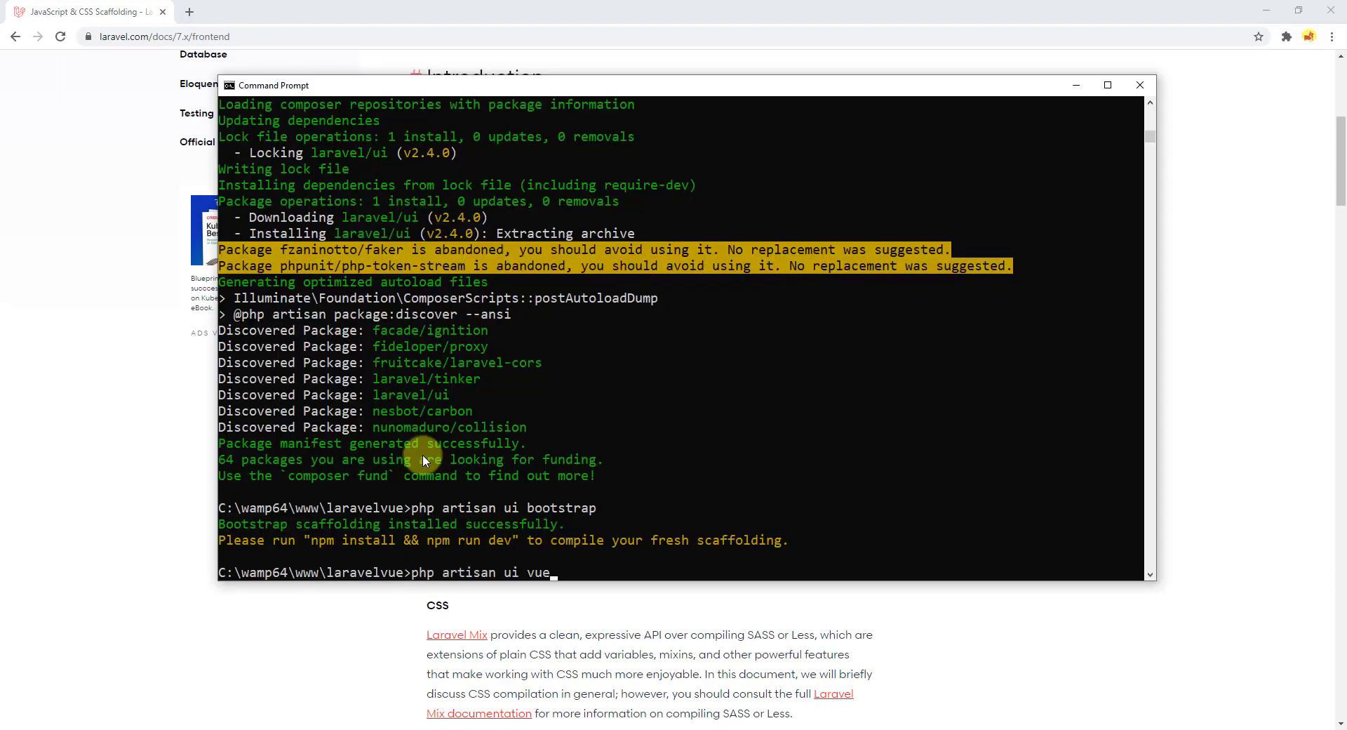
{"action": "key", "text": "Return"}
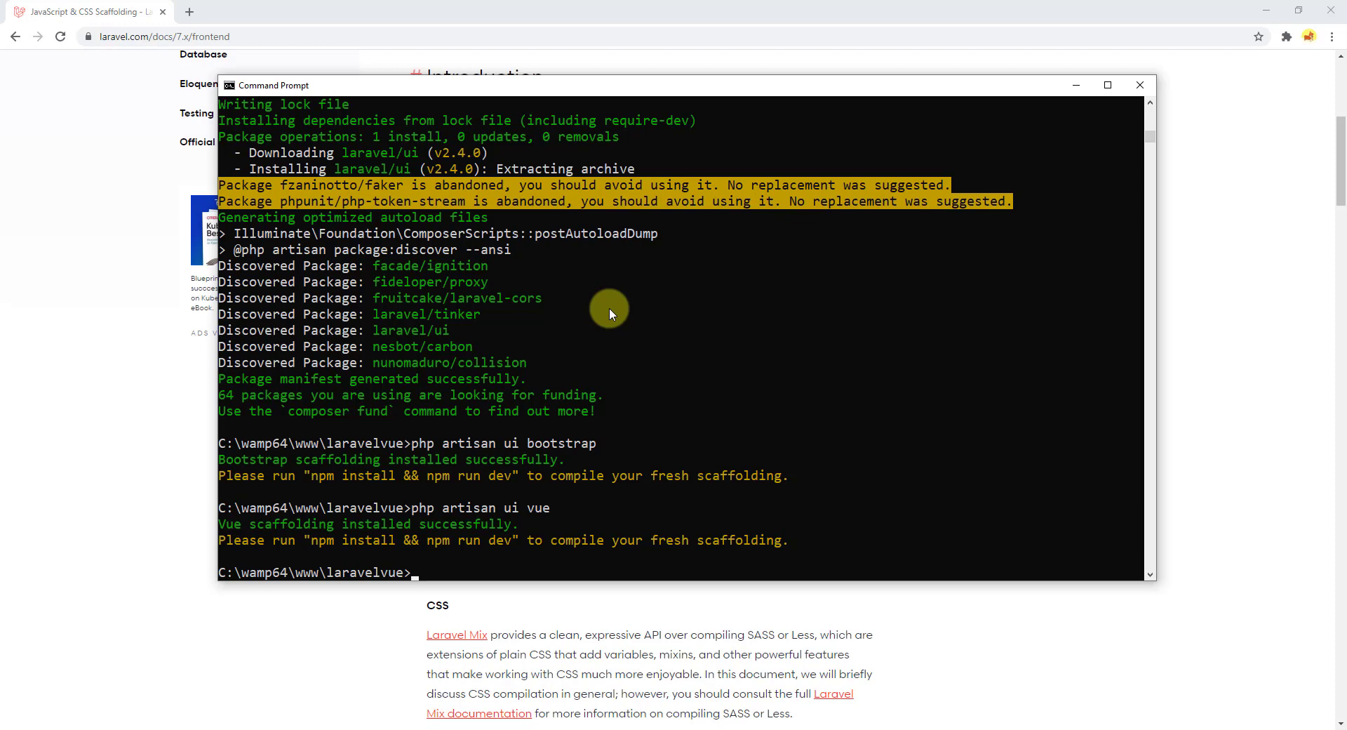
Run yarn in laravelvue to install the frontend dependencies and save the lockfile
{"action": "type", "text": "yarn"}
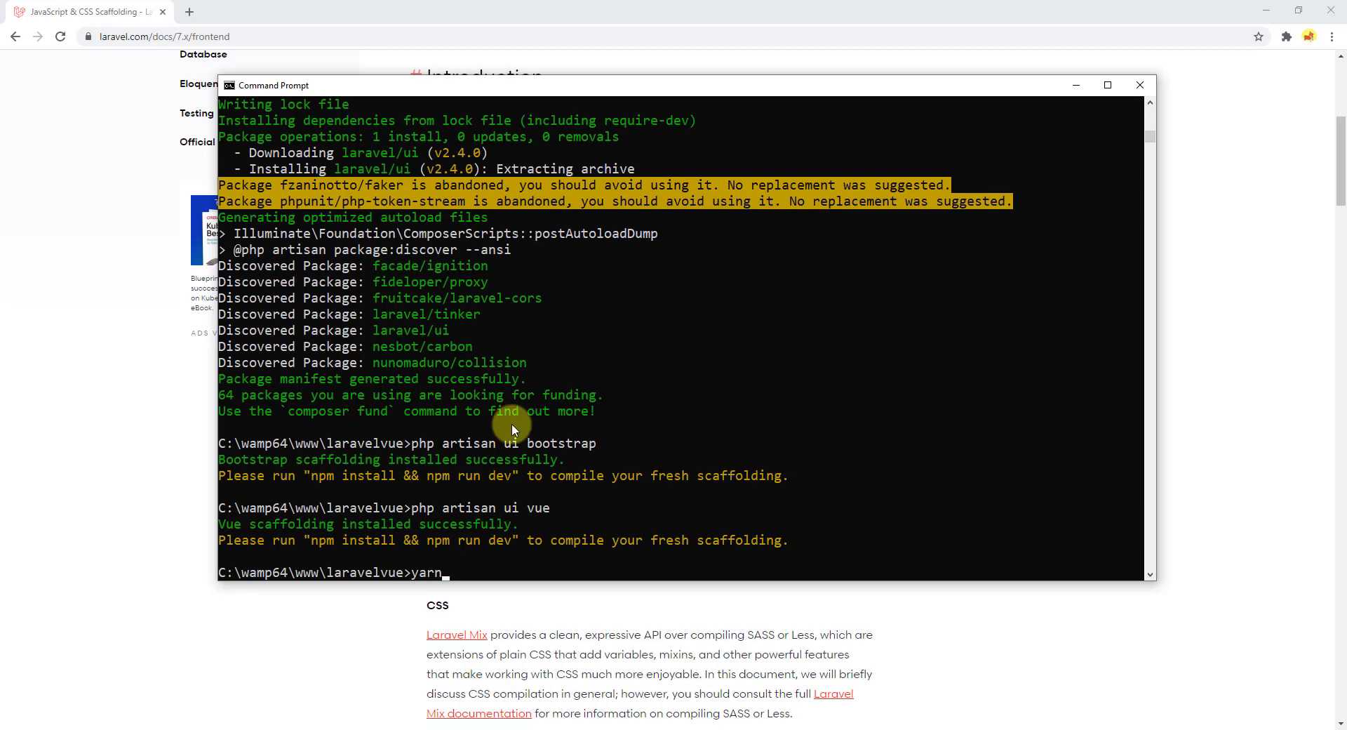
{"action": "key", "text": "Return"}
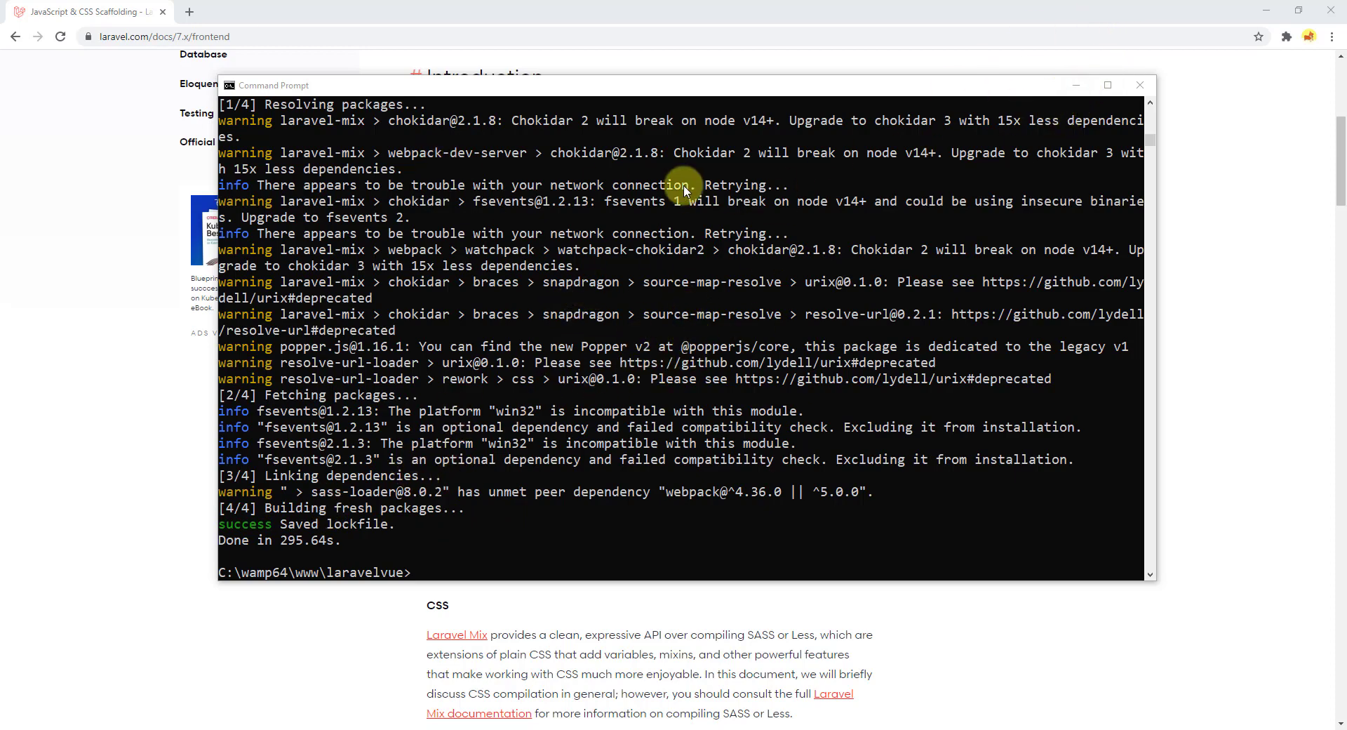
Load localhost/laravelvue in a new Chrome tab and follow public/ to the welcome page
{"action": "left_click", "coordinate": [1075, 85]}
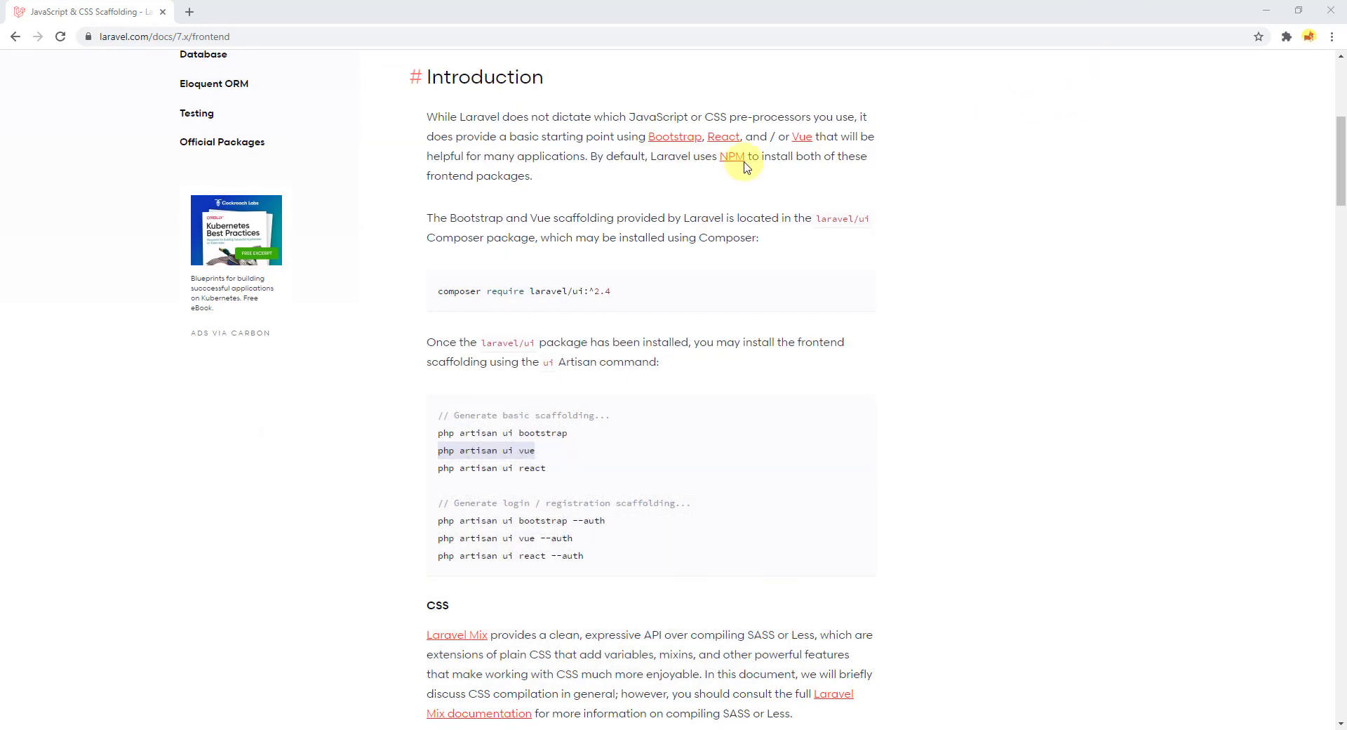
{"action": "scroll", "coordinate": [421, 278], "scroll_direction": "up", "scroll_amount": 6}
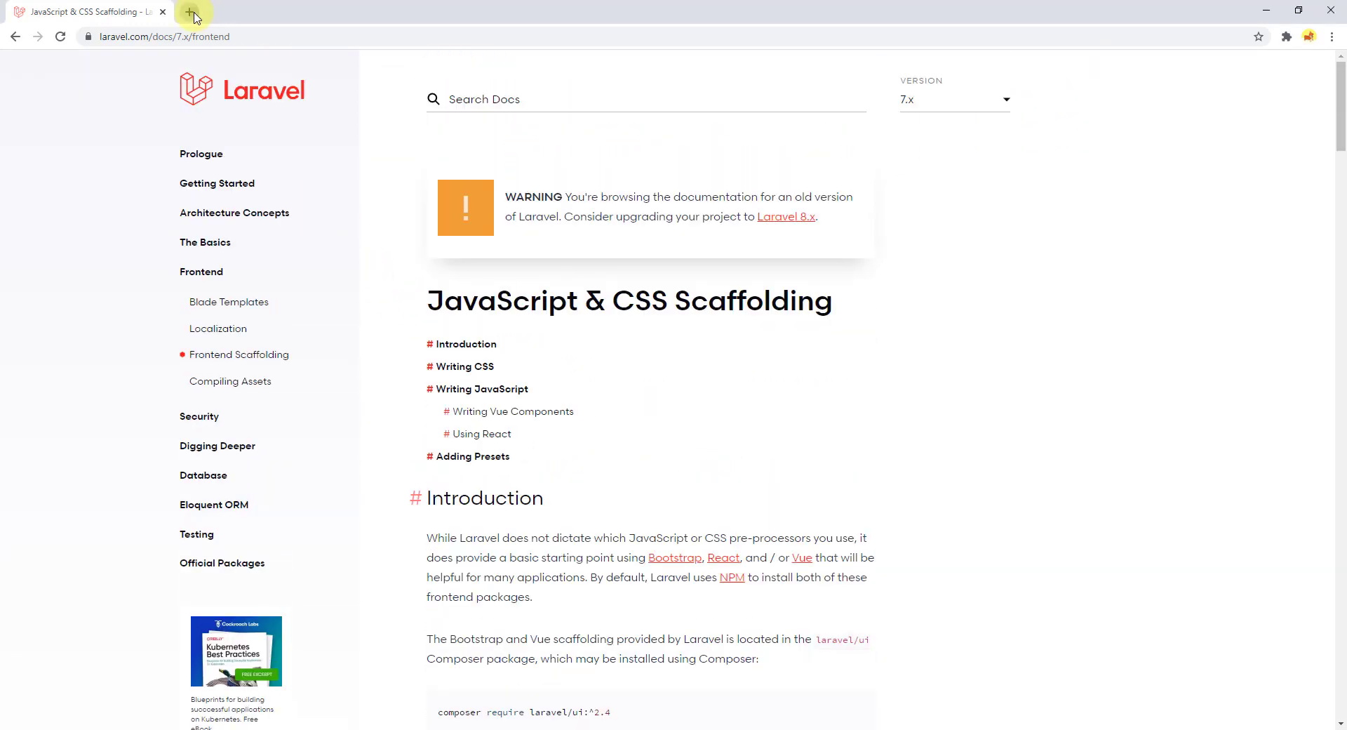
{"action": "left_click", "coordinate": [189, 11]}
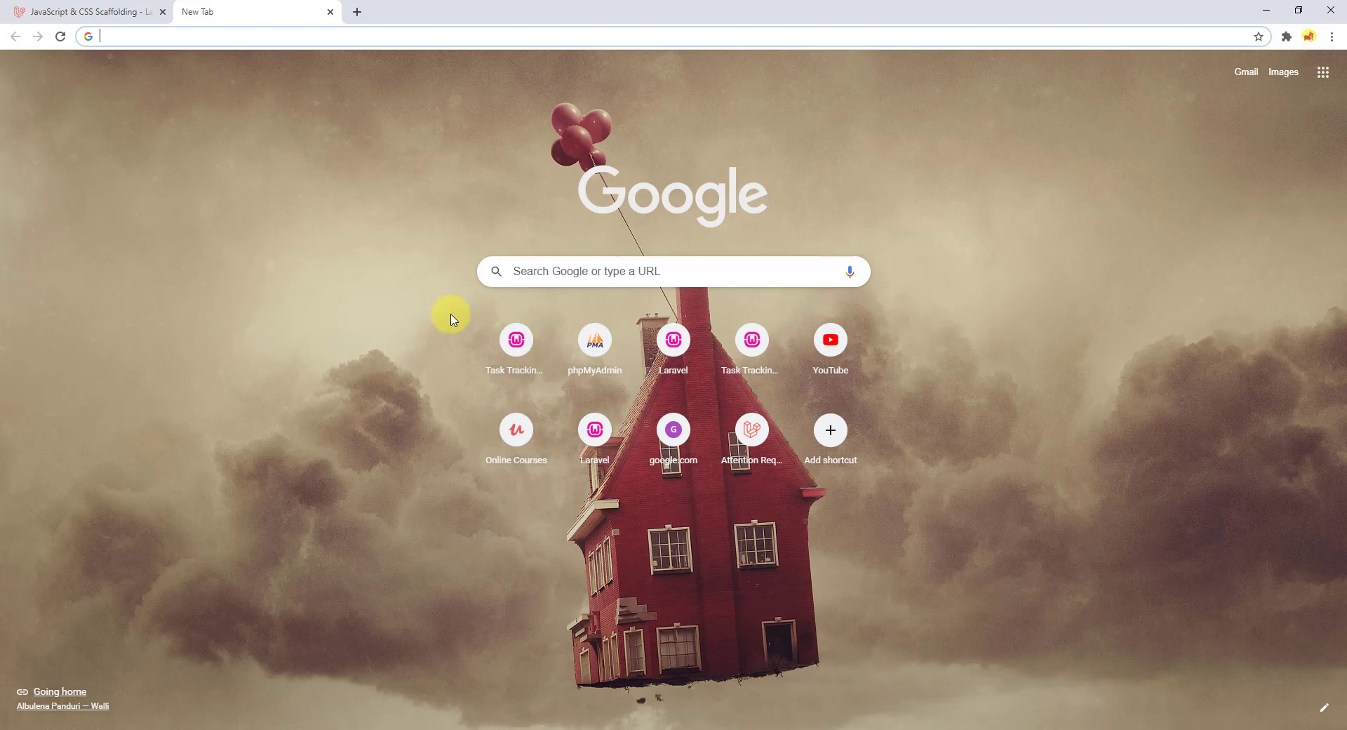
{"action": "left_click", "coordinate": [153, 32]}
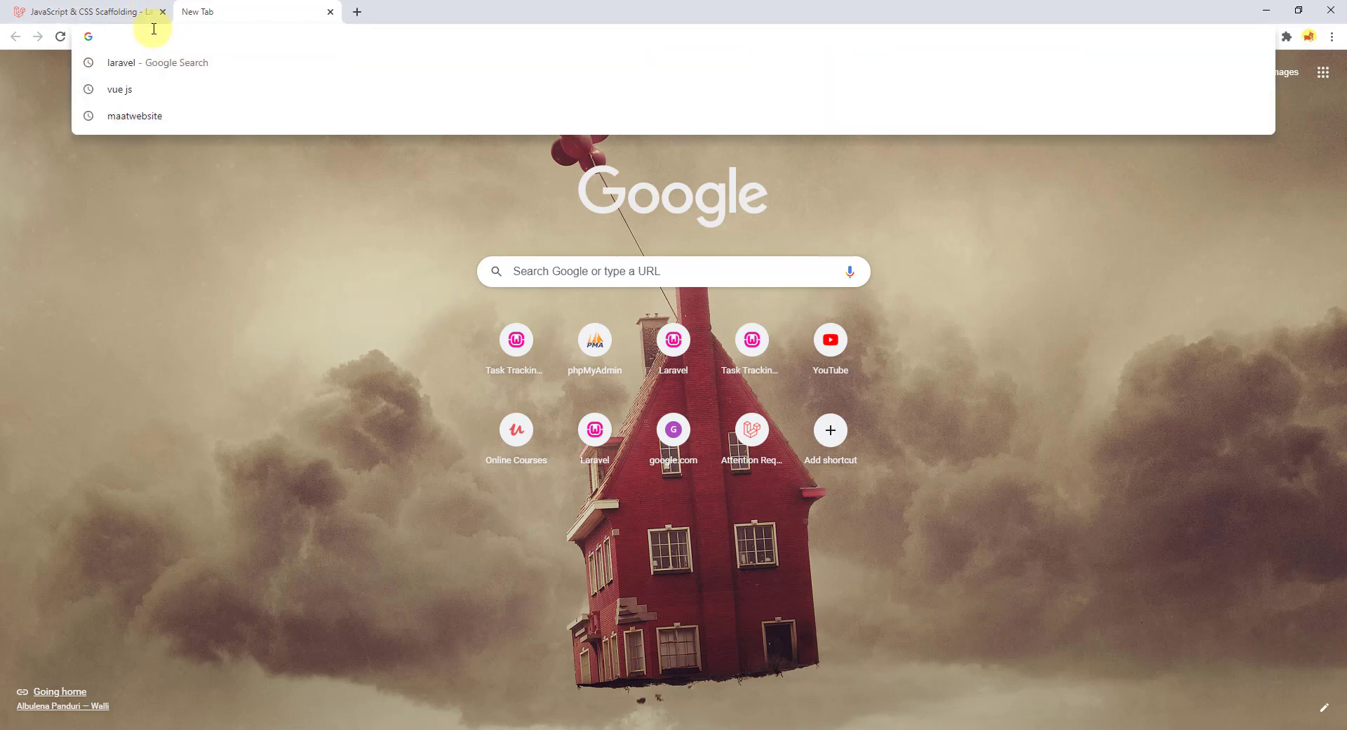
{"action": "type", "text": "loca"}
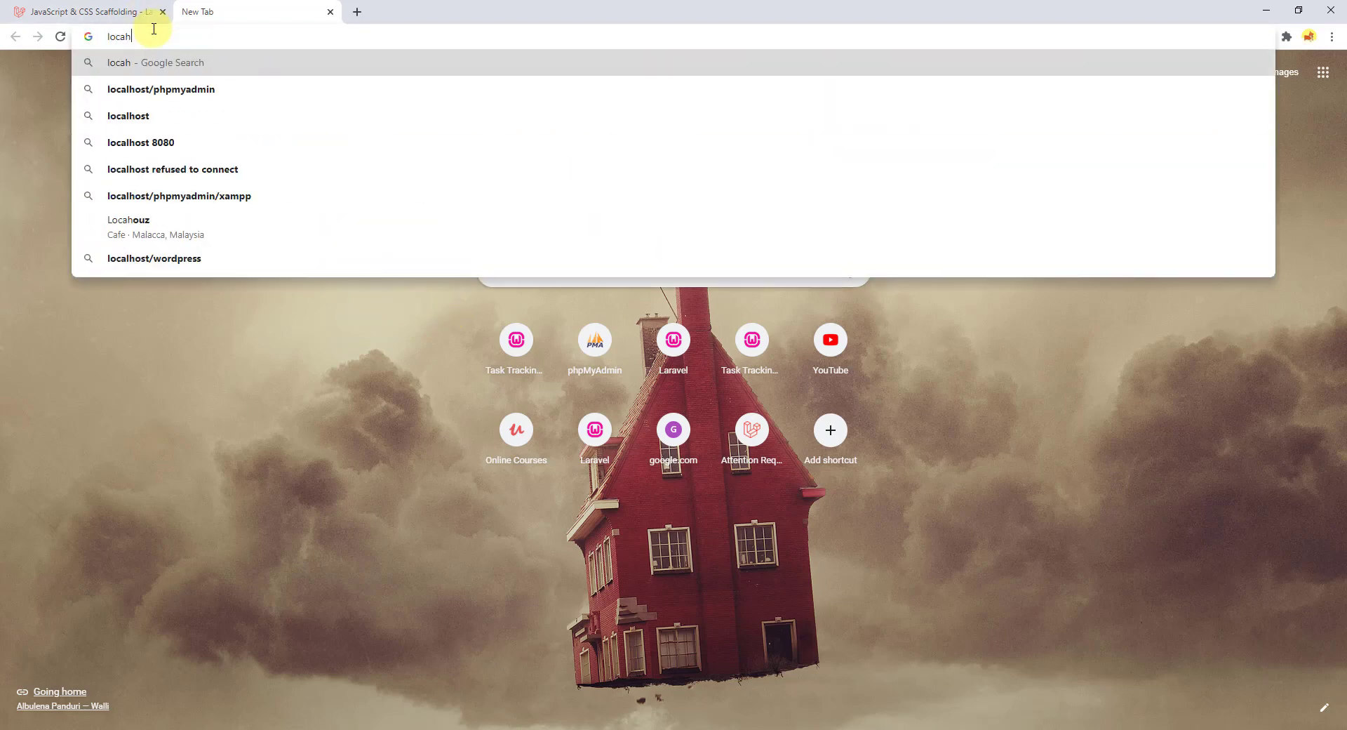
{"action": "type", "text": "lhost/"}
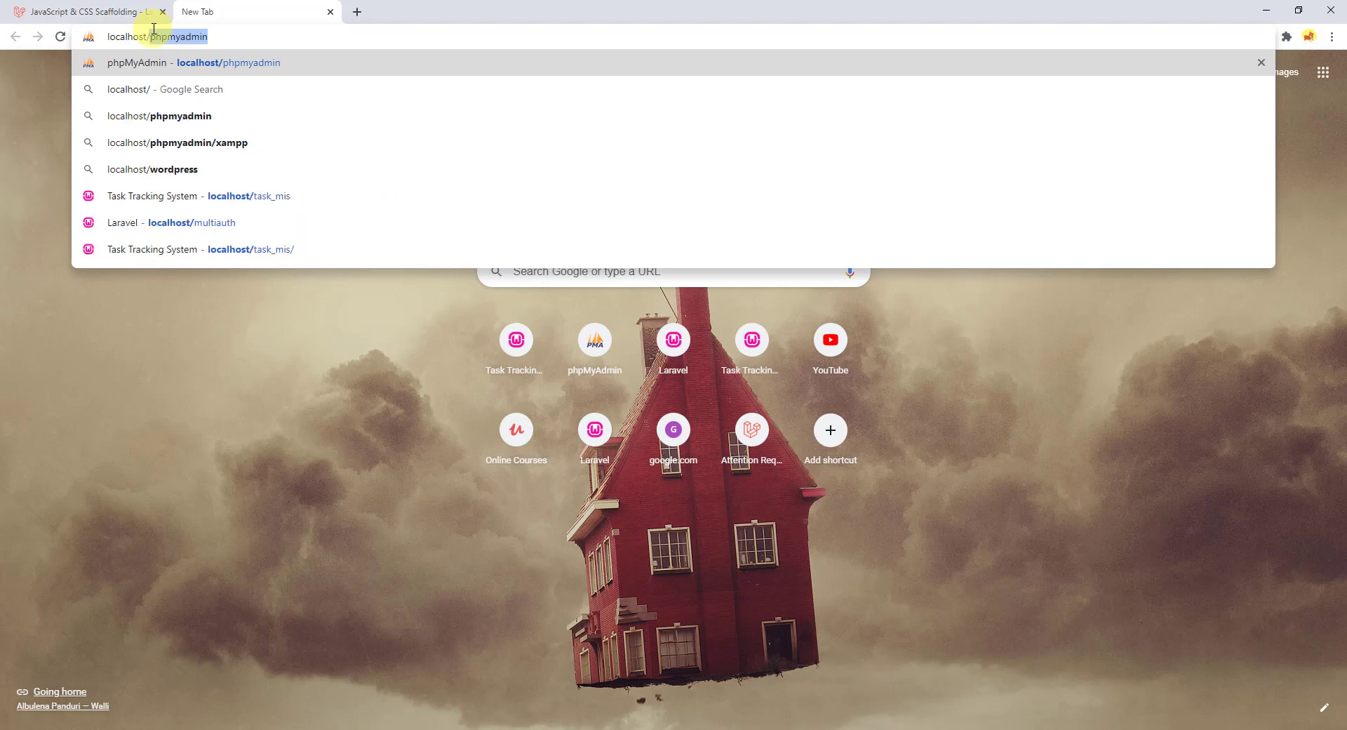
{"action": "type", "text": "laravelvue"}
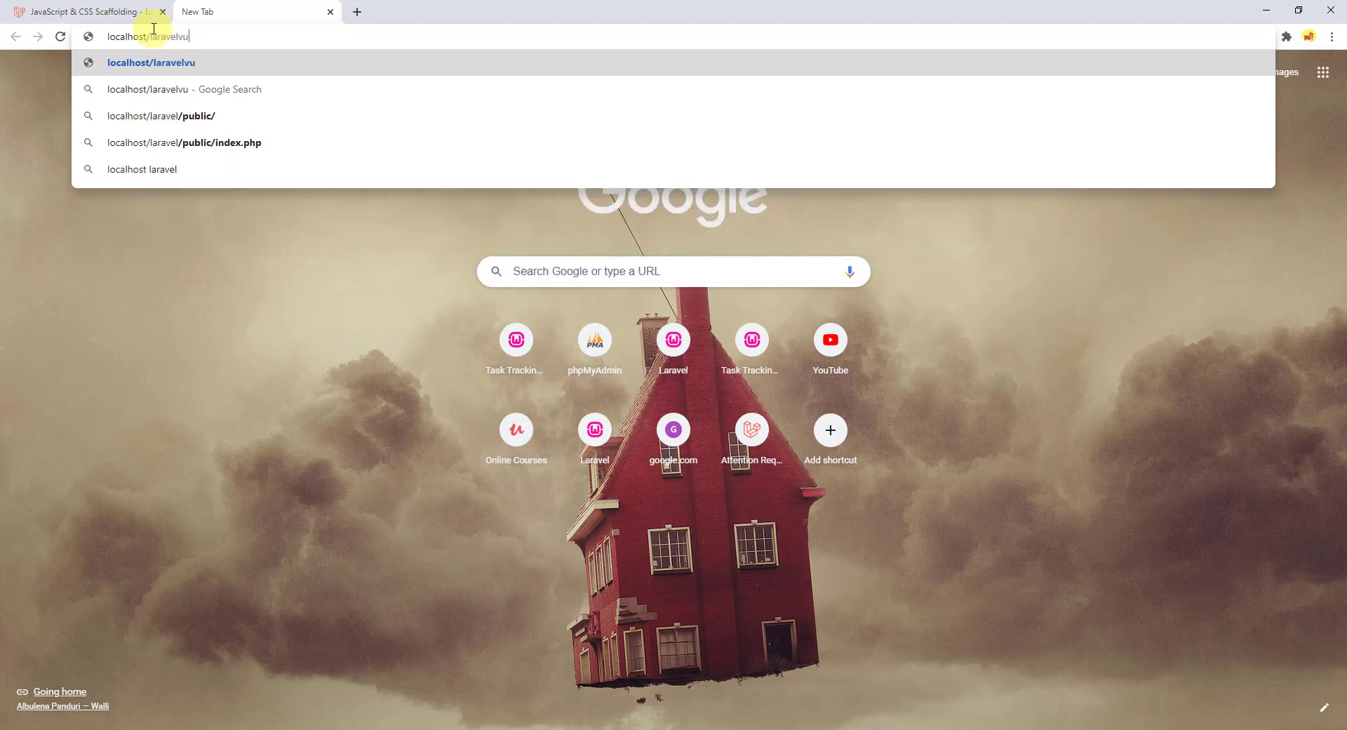
{"action": "key", "text": "Return"}
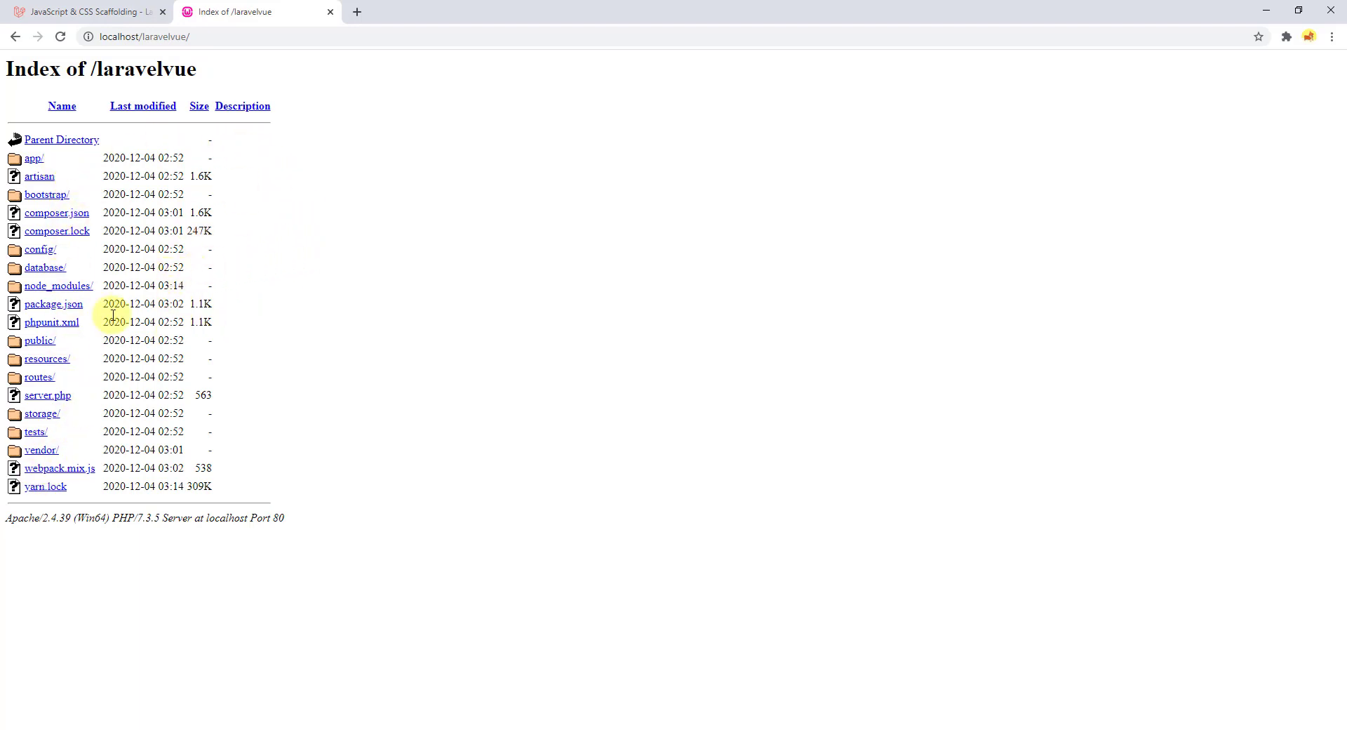
{"action": "left_click", "coordinate": [36, 345]}
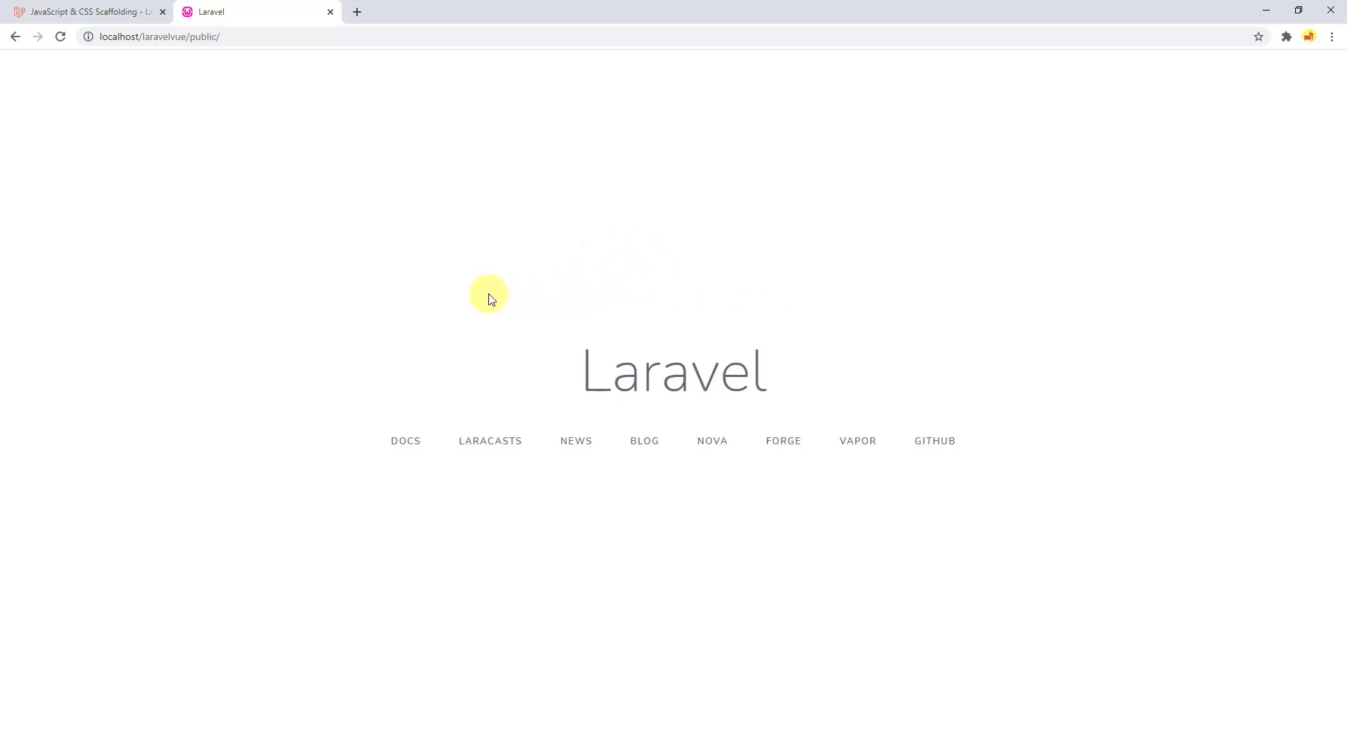
Delete 'public/' from the localhost/laravelvue address, then return to Command Prompt
{"action": "double_click", "coordinate": [201, 37]}
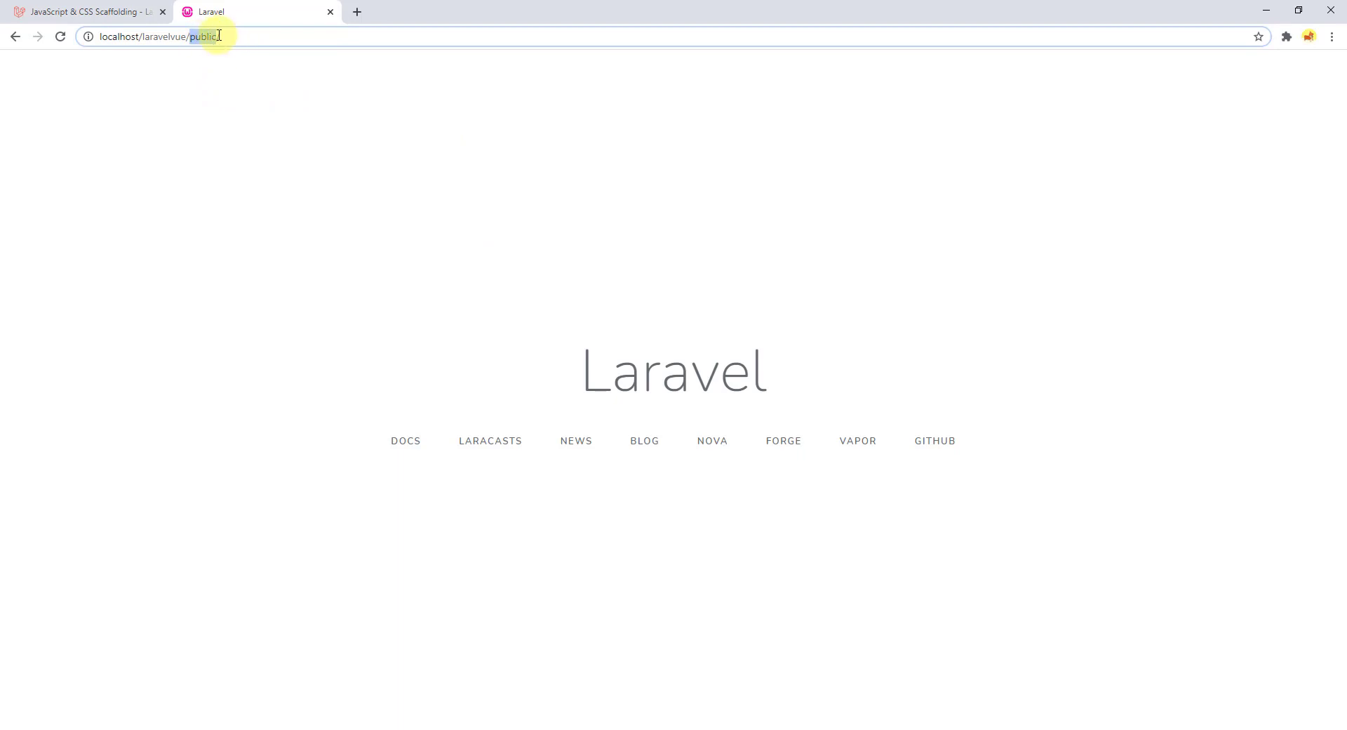
{"action": "left_click", "coordinate": [311, 36], "text": "shift"}
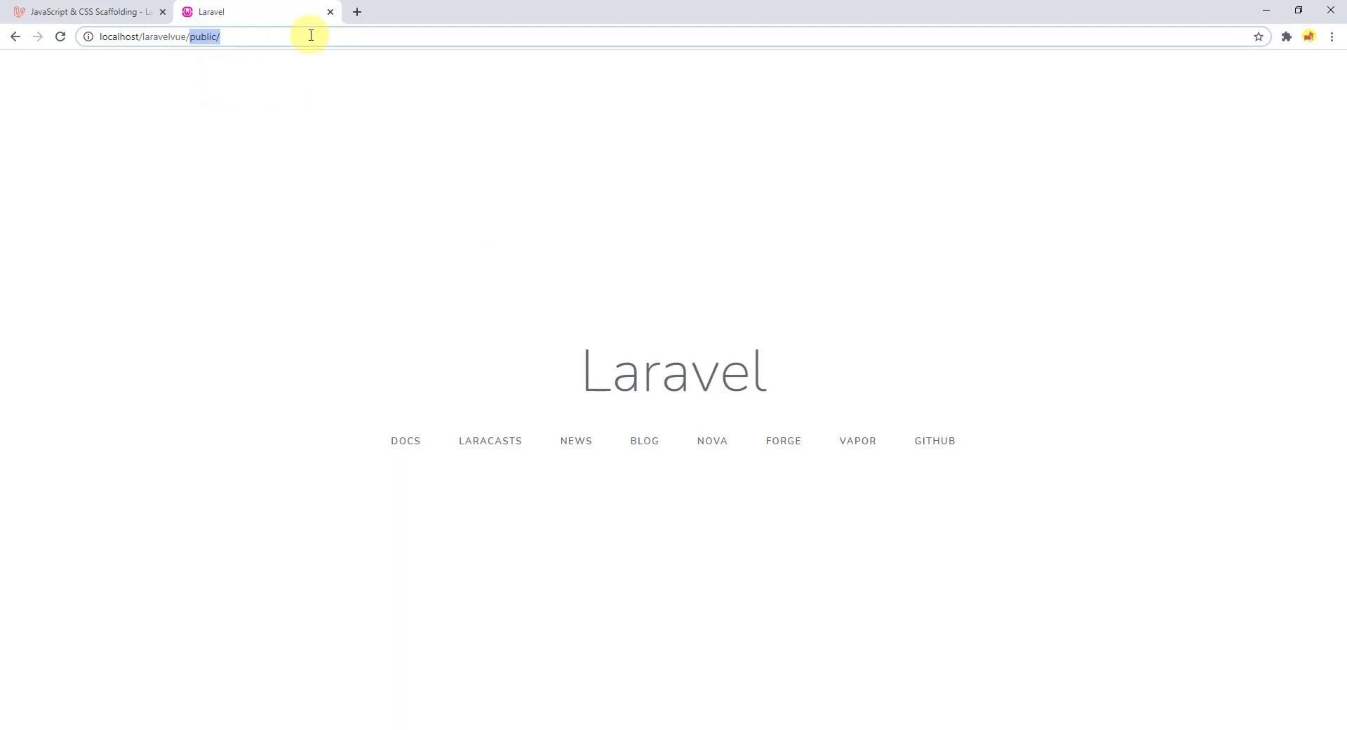
{"action": "key", "text": "BackSpace"}
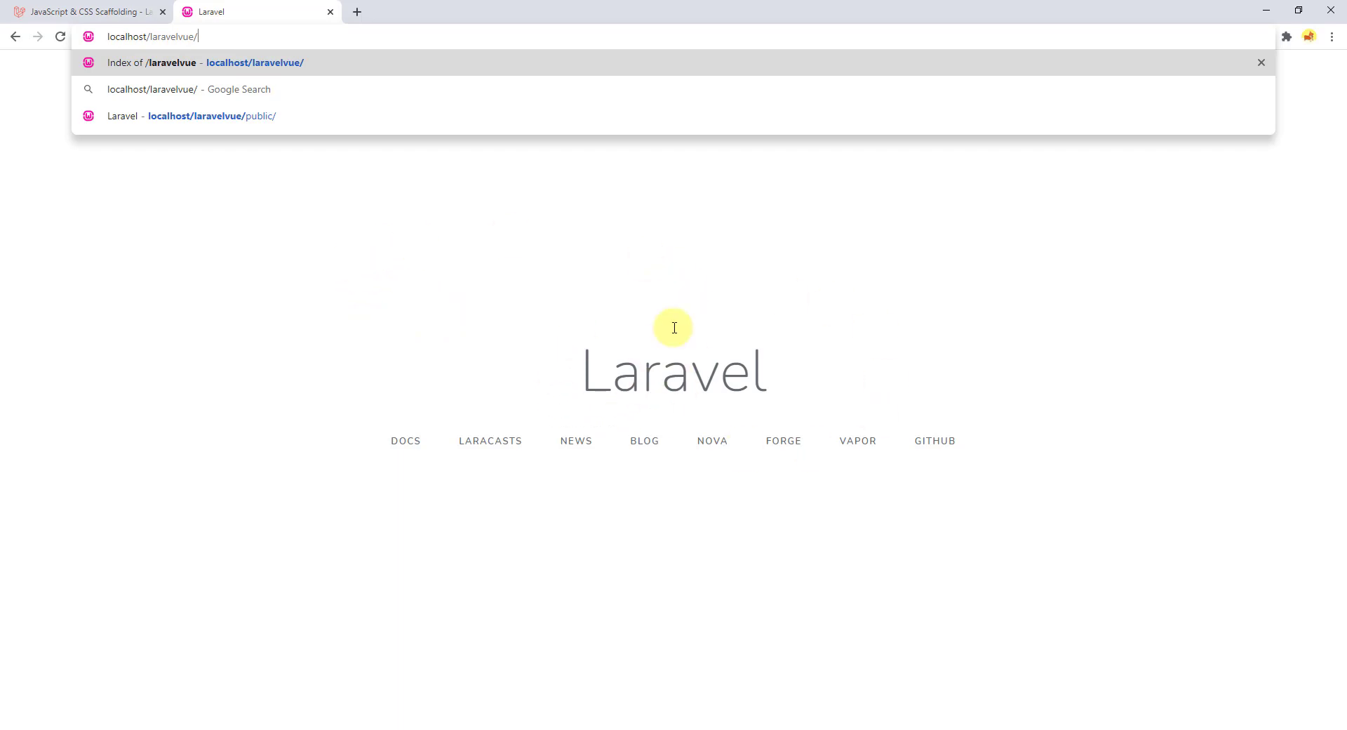
{"action": "left_click", "coordinate": [523, 300]}
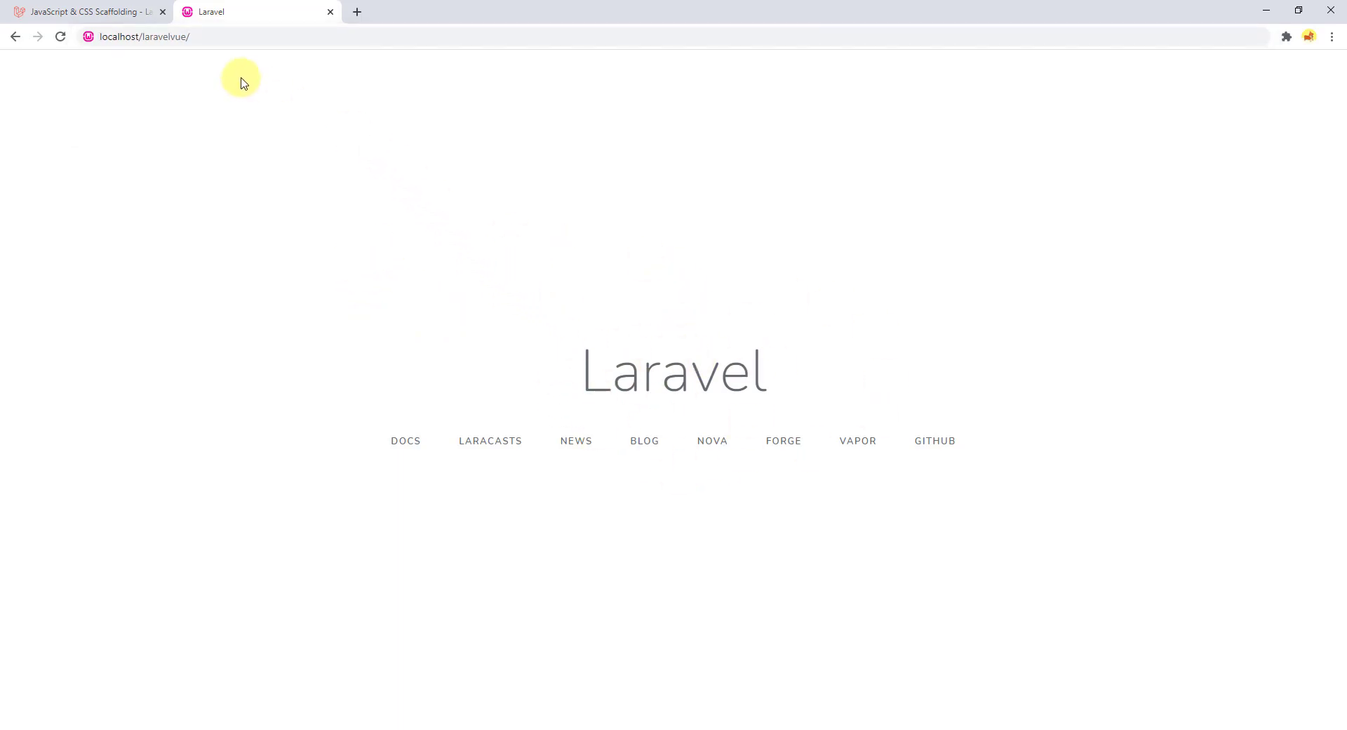
{"action": "left_click", "coordinate": [218, 34]}
{"action": "left_click", "coordinate": [514, 249]}
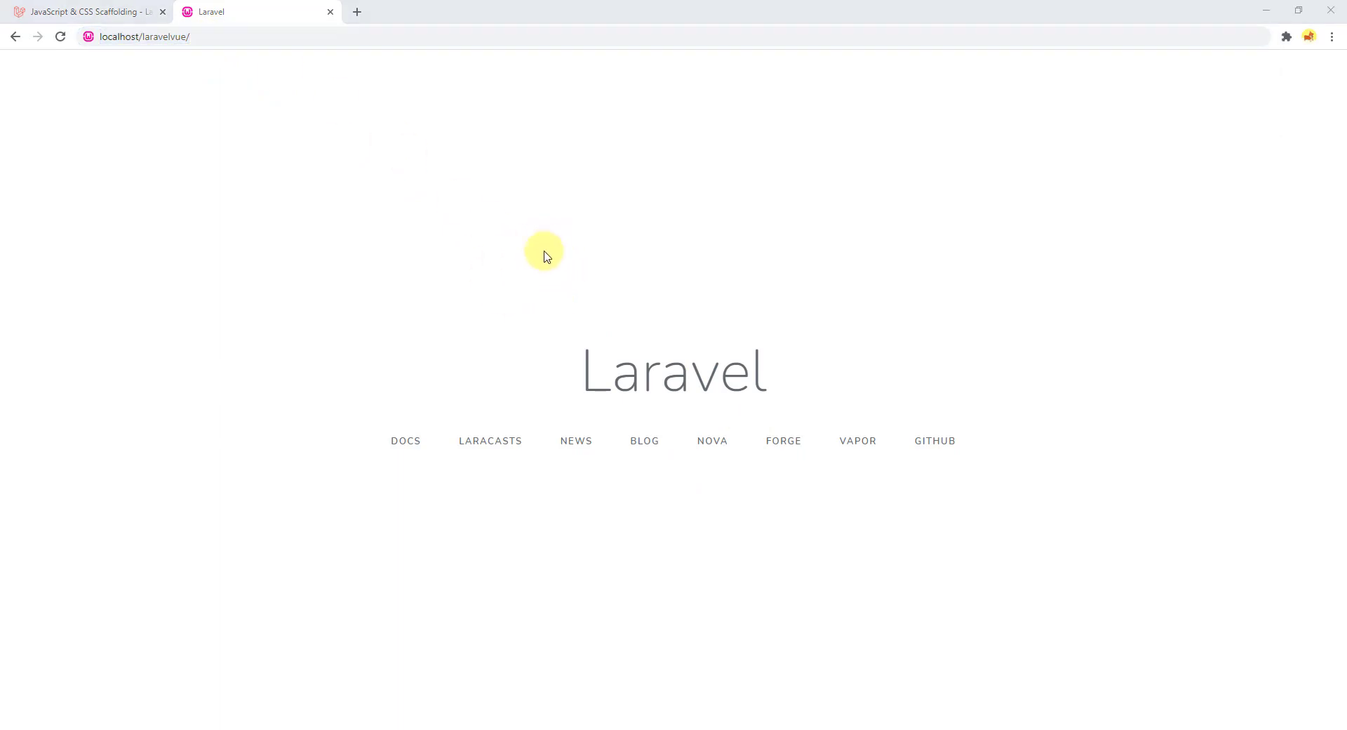
{"action": "key", "text": "alt+Tab"}
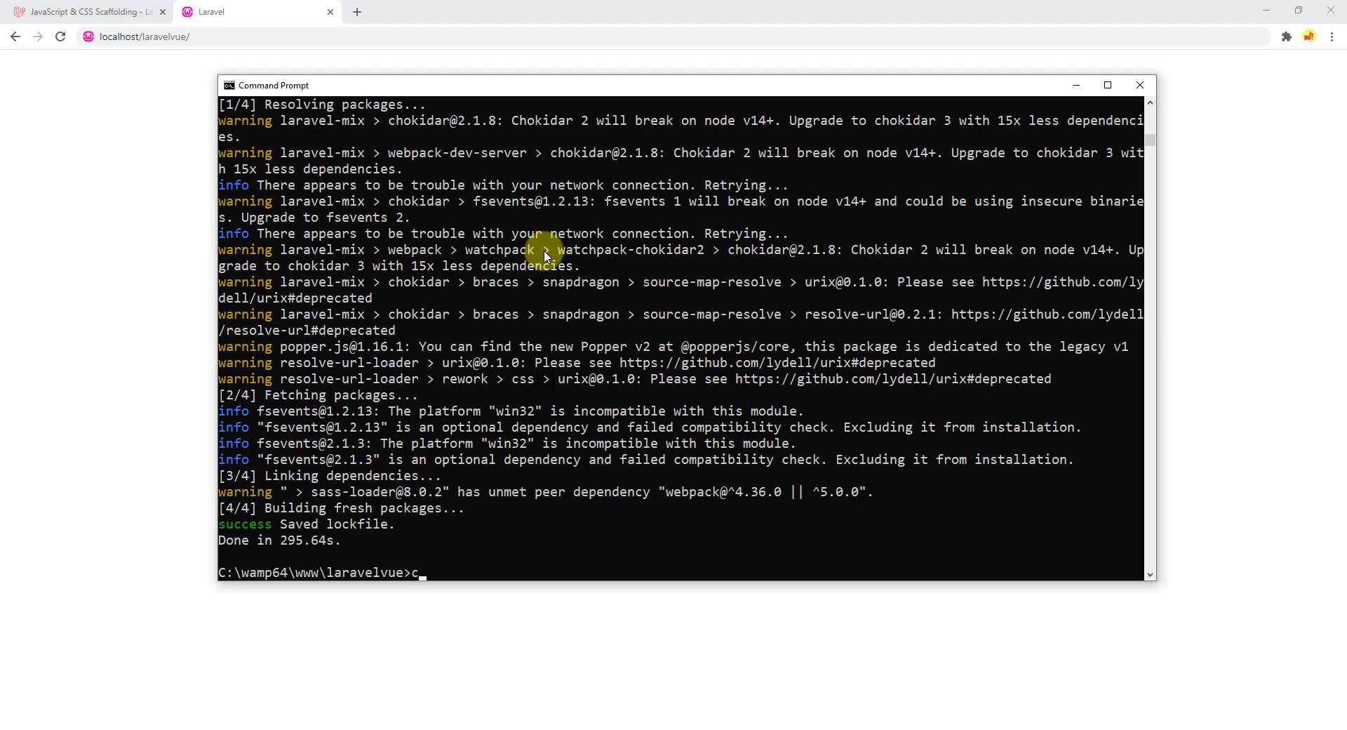
Run 'code .' to open laravelvue in Visual Studio Code and reposition its window
{"action": "type", "text": "ode ."}
{"action": "key", "text": "Return"}
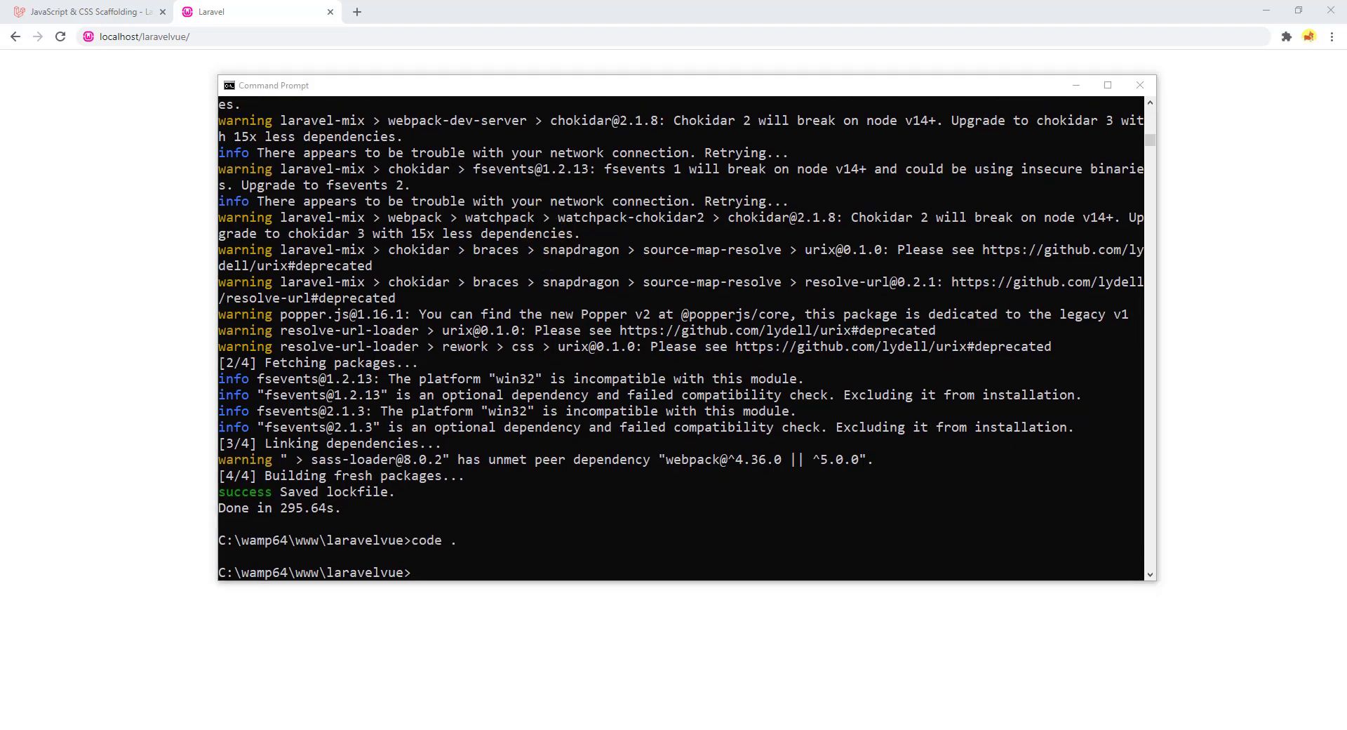
{"action": "left_click_drag", "start_coordinate": [309, 85], "coordinate": [652, 13]}
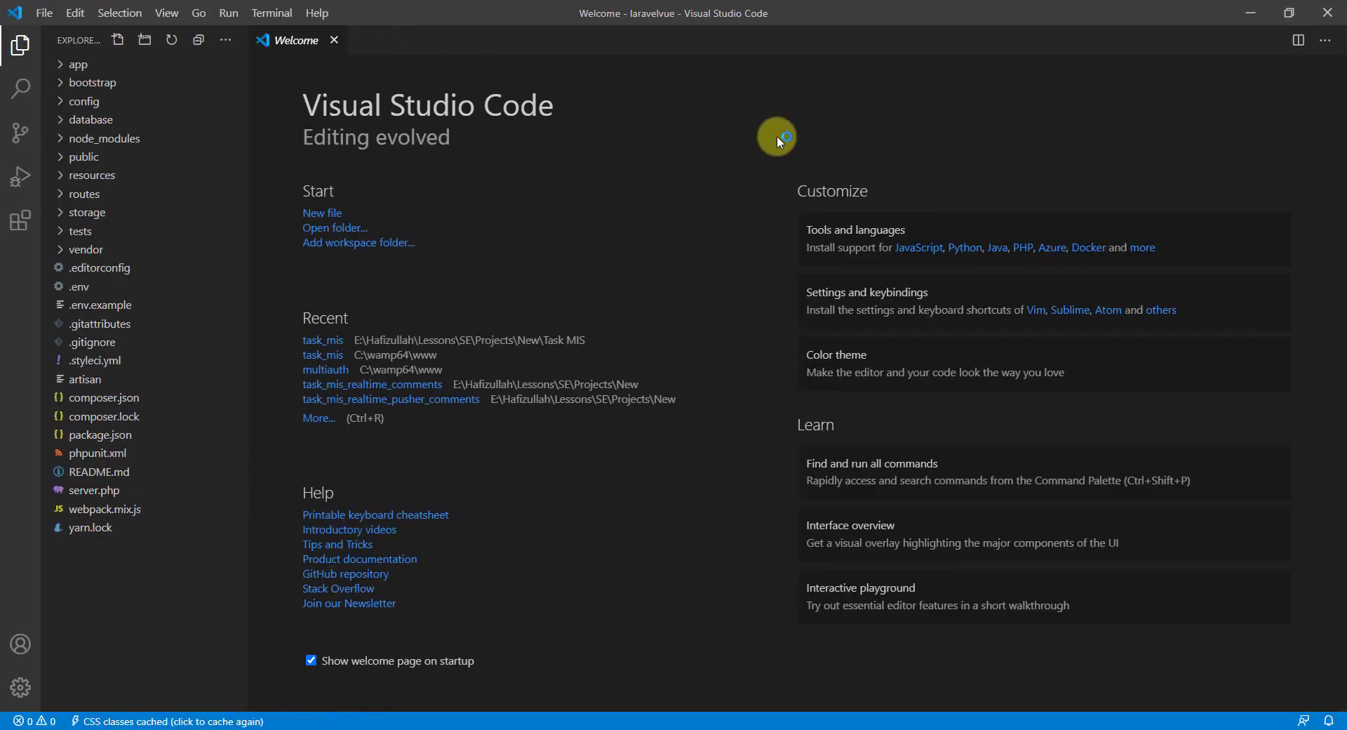
Copy .htaccess from the public folder into the laravelvue project root
{"action": "middle_click", "coordinate": [285, 40]}
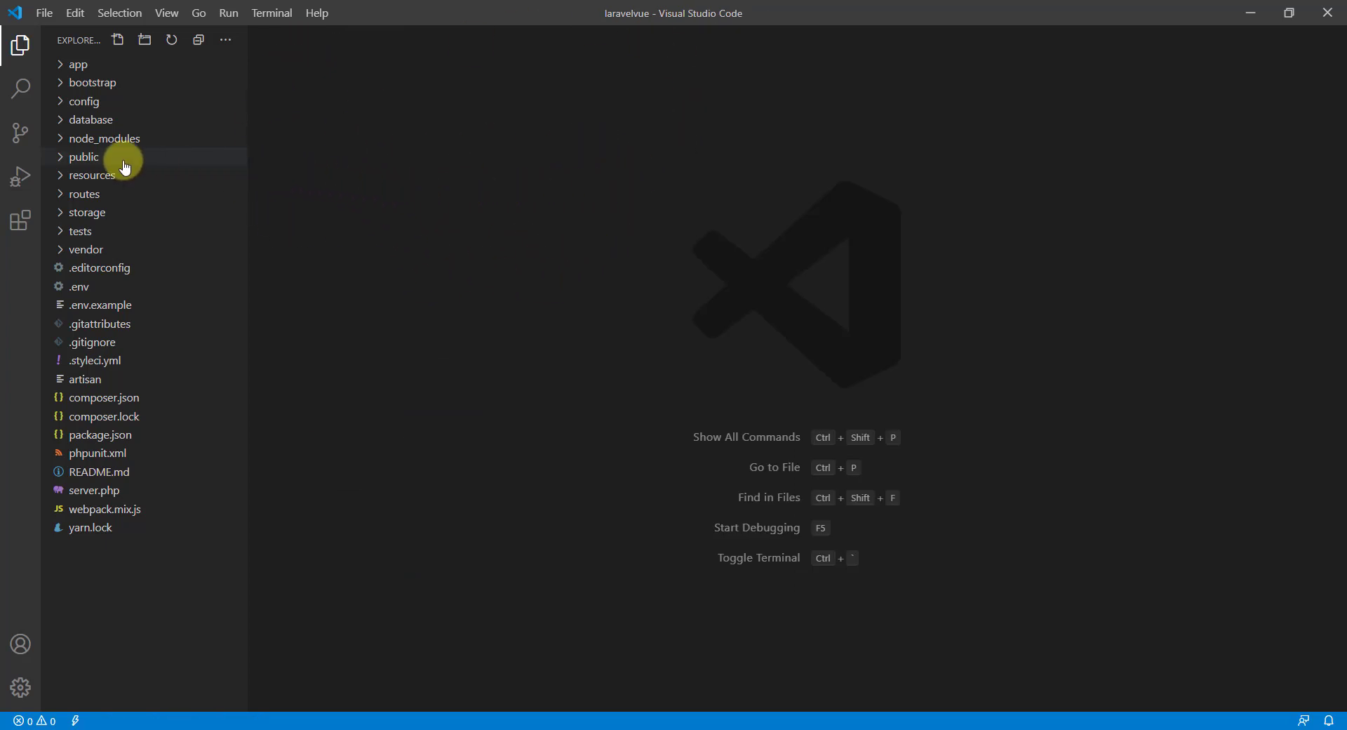
{"action": "left_click", "coordinate": [84, 157]}
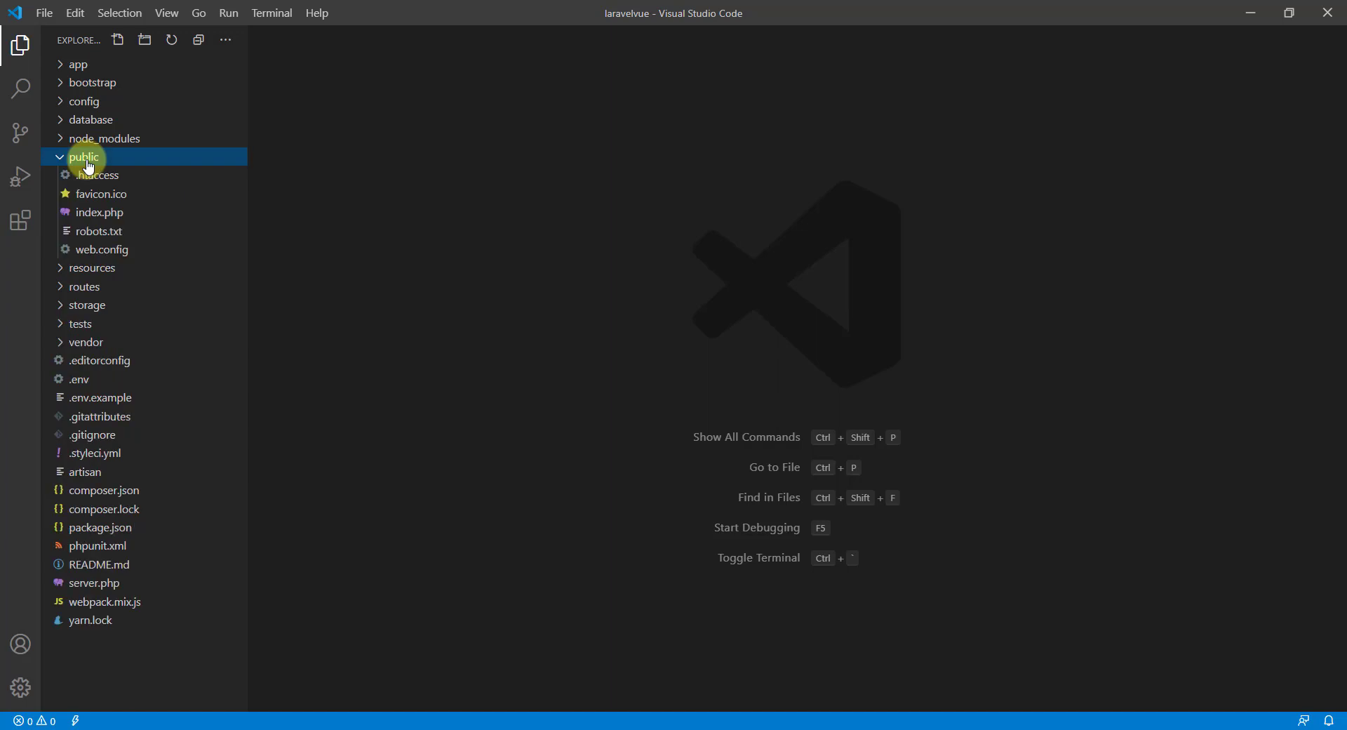
{"action": "right_click", "coordinate": [105, 185]}
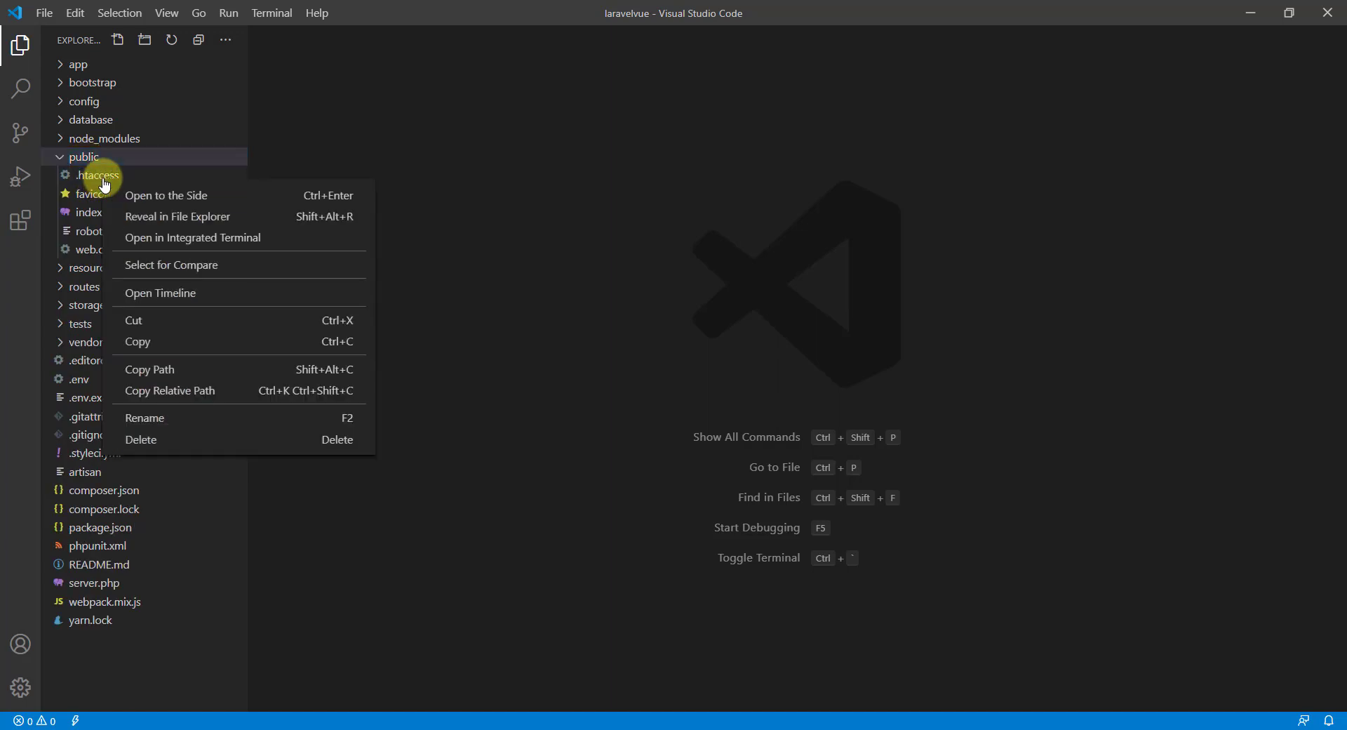
{"action": "left_click", "coordinate": [170, 361]}
{"action": "left_click", "coordinate": [95, 649]}
{"action": "right_click", "coordinate": [95, 649]}
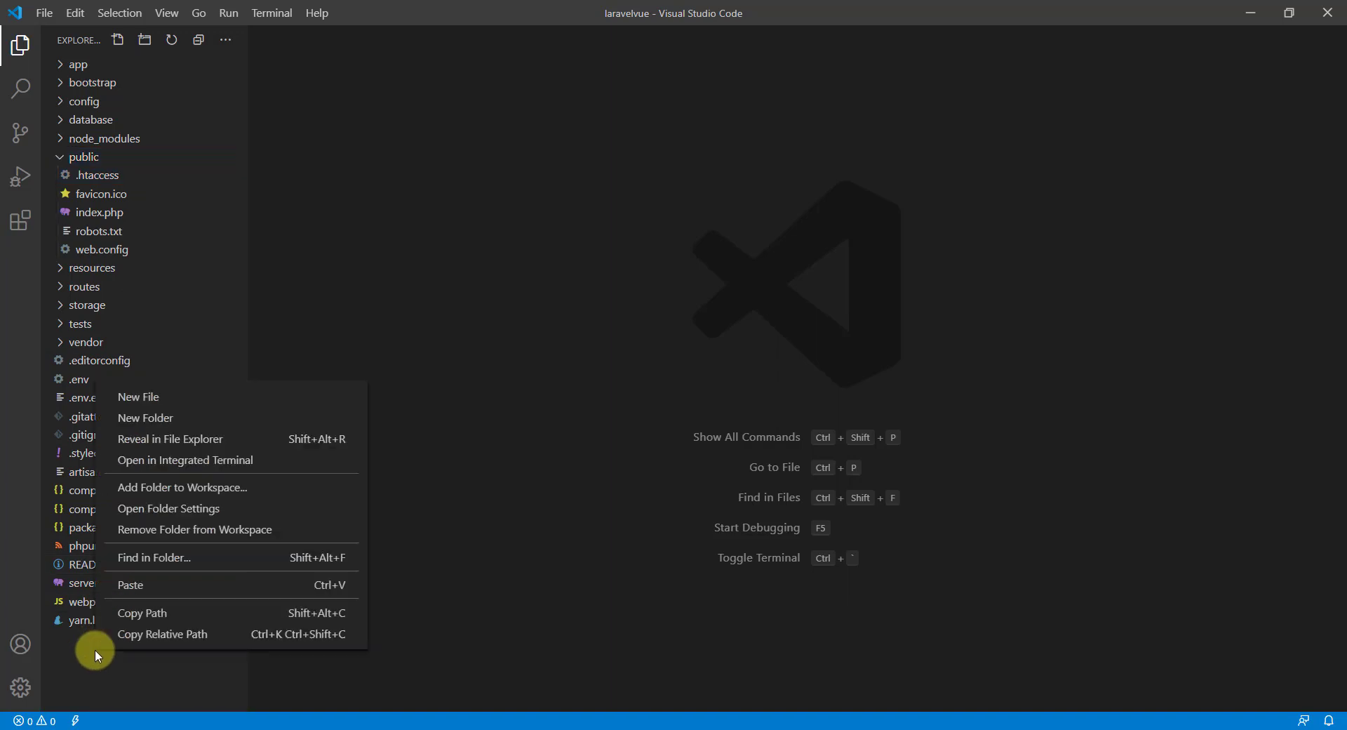
{"action": "left_click", "coordinate": [132, 584]}
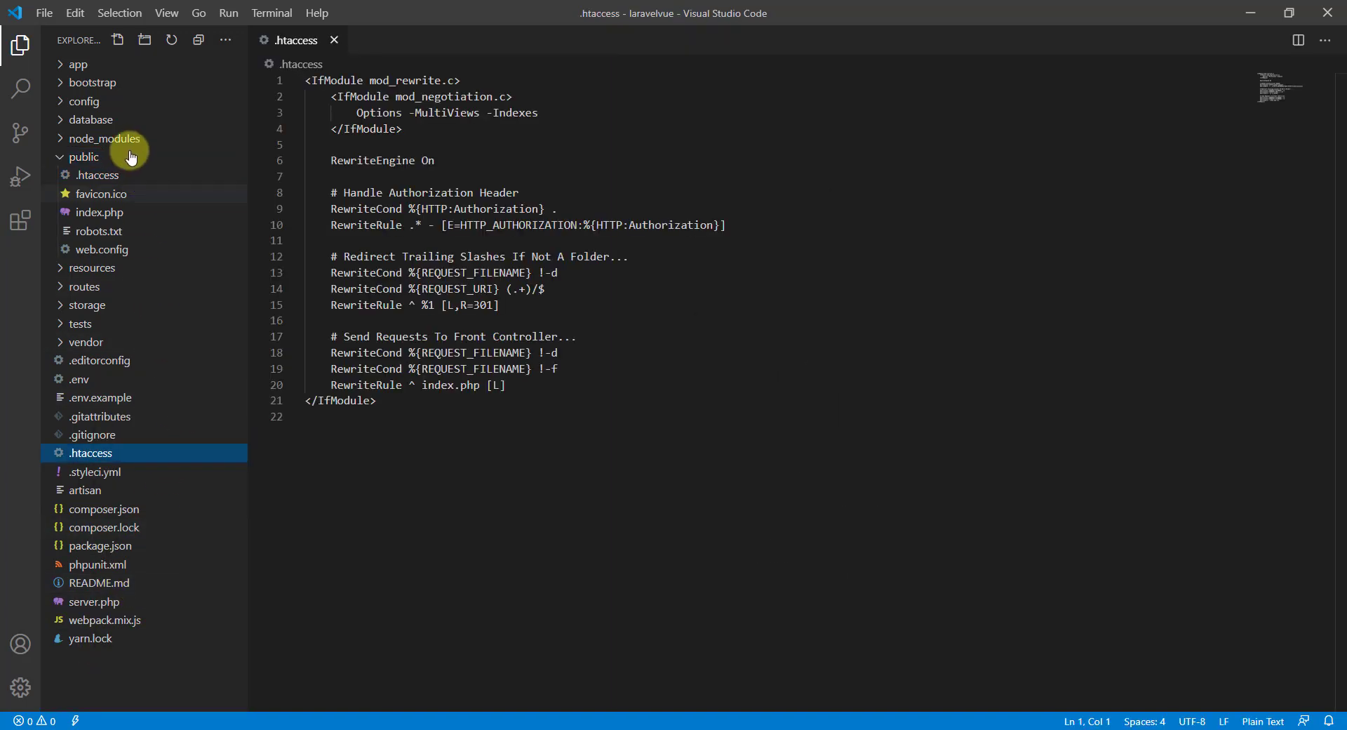
Copy index.php from the public folder into the project root
{"action": "right_click", "coordinate": [96, 218]}
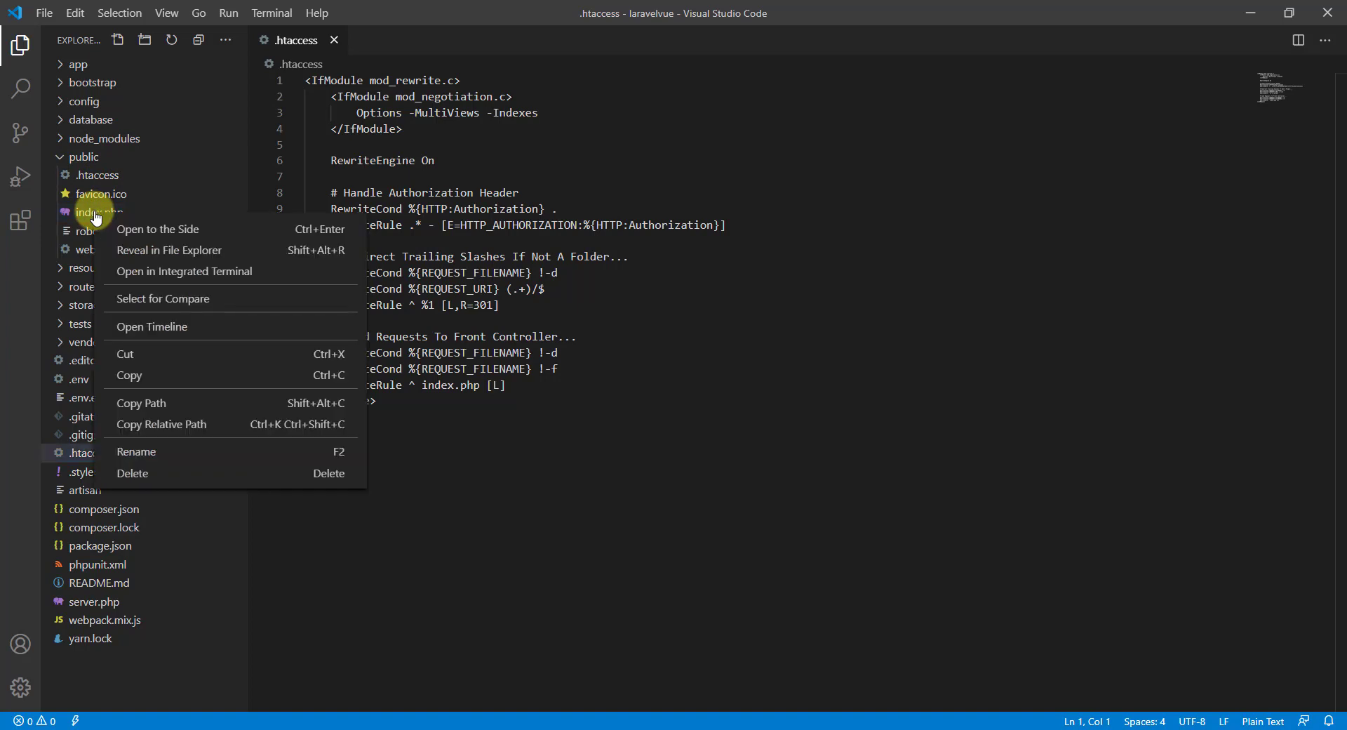
{"action": "left_click", "coordinate": [180, 376]}
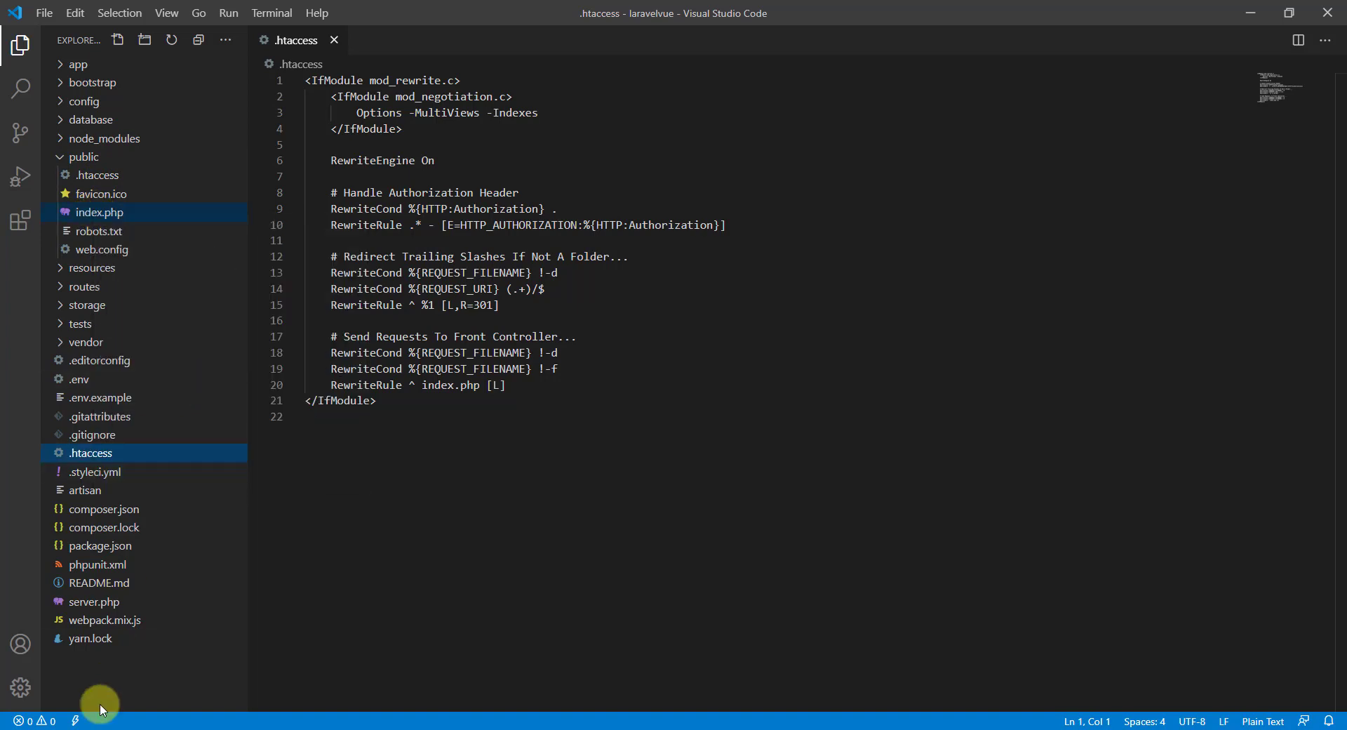
{"action": "right_click", "coordinate": [116, 668]}
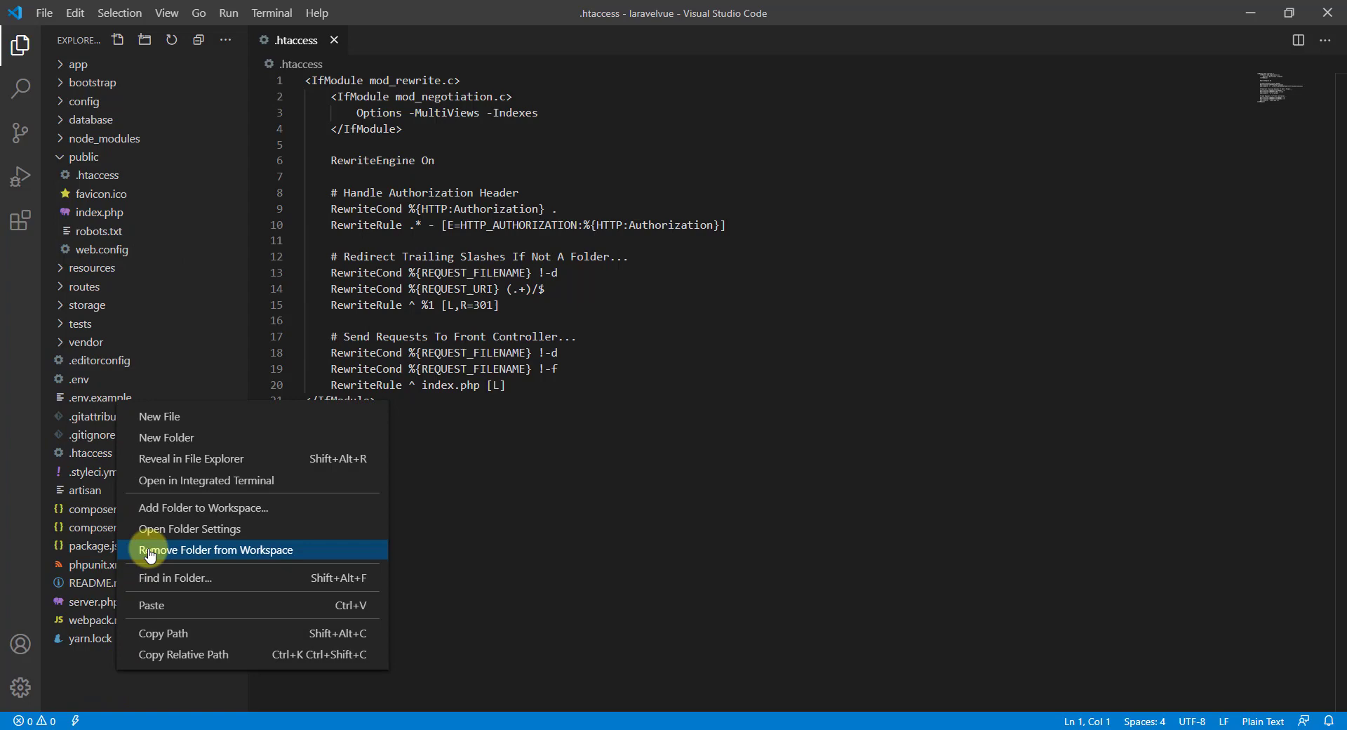
{"action": "left_click", "coordinate": [156, 607]}
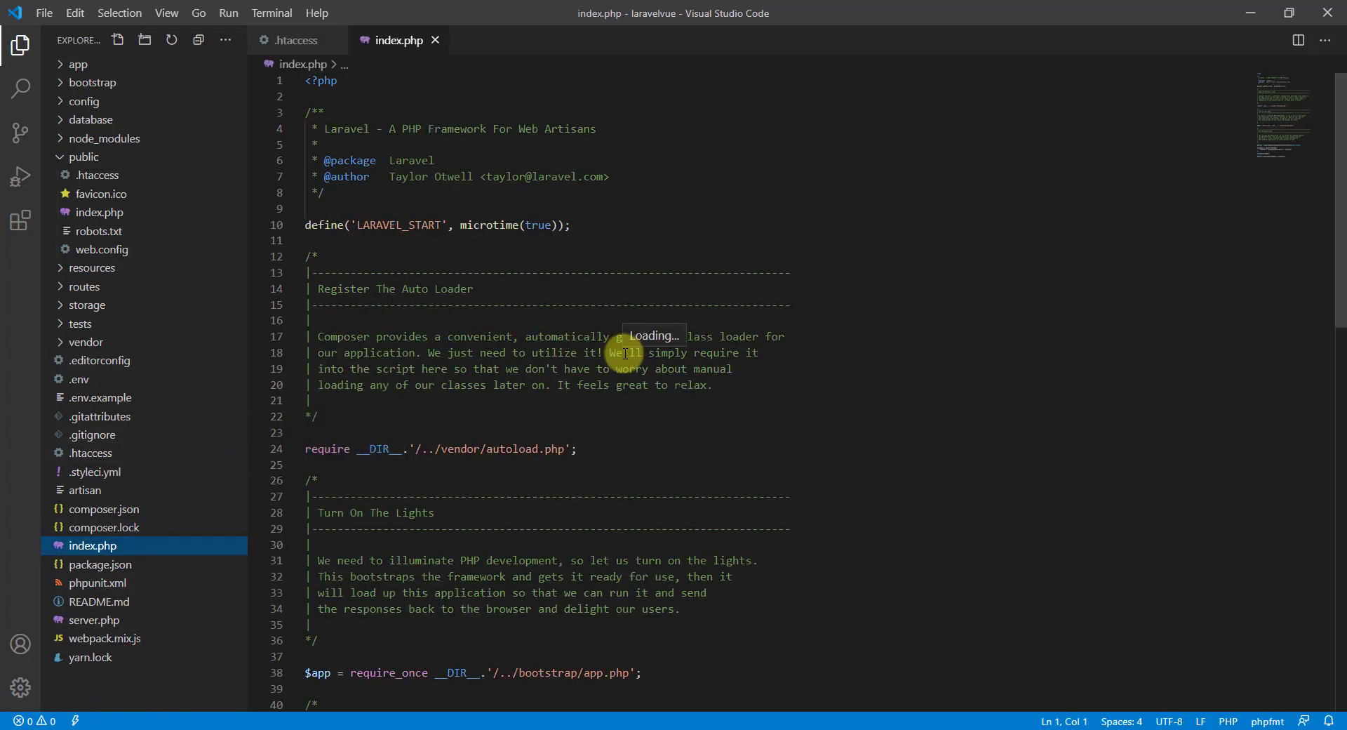
Trial-delete '/..' from the require paths on lines 24 and 38, then undo both edits
{"action": "scroll", "coordinate": [625, 352], "scroll_direction": "down", "scroll_amount": 3}
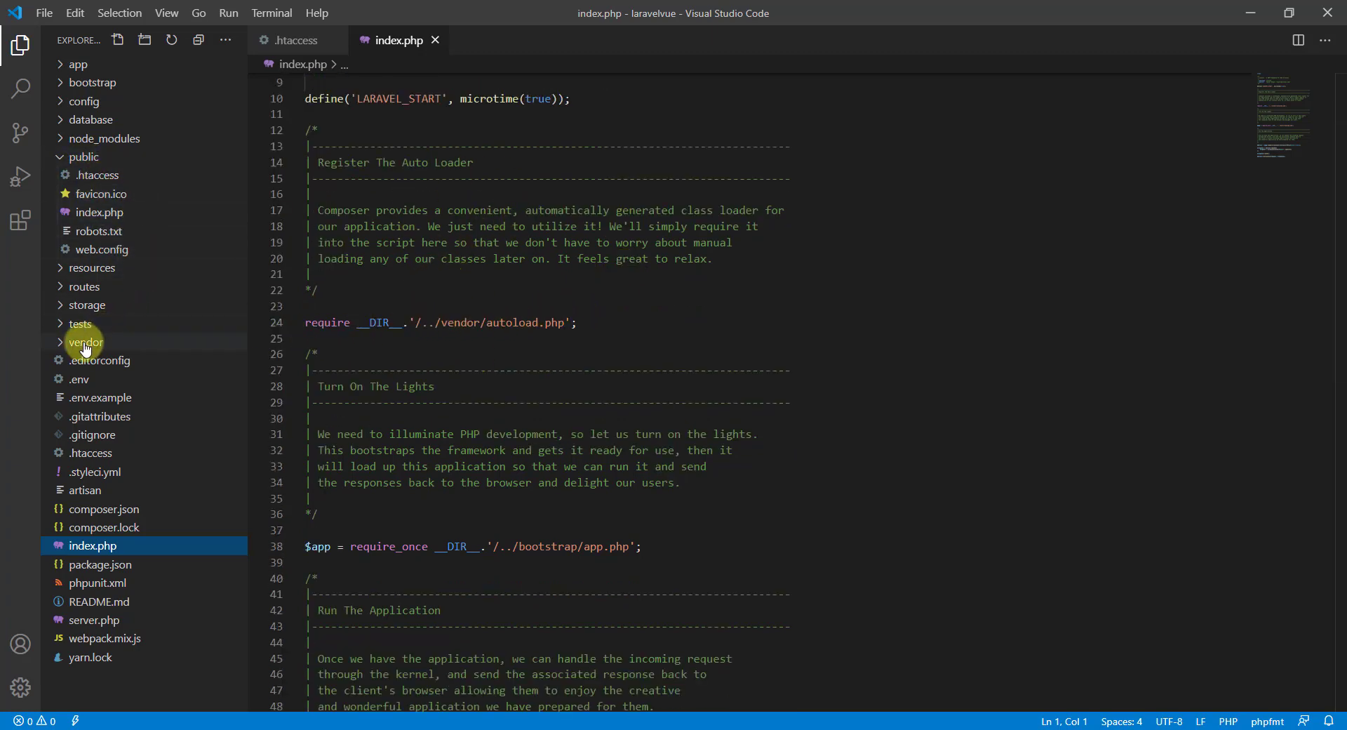
{"action": "left_click", "coordinate": [435, 322]}
{"action": "key", "text": "BackSpace"}
{"action": "key", "text": "BackSpace"}
{"action": "key", "text": "BackSpace"}
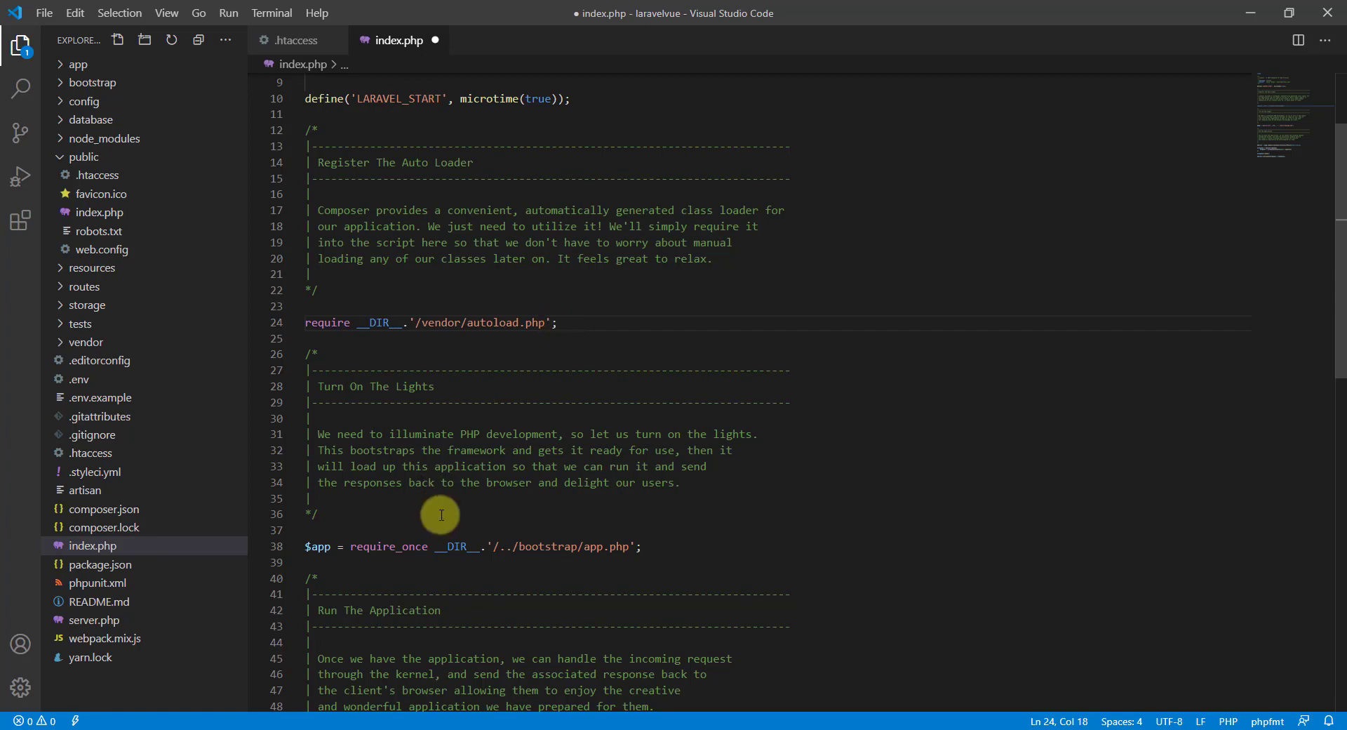
{"action": "left_click", "coordinate": [514, 546]}
{"action": "key", "text": "BackSpace"}
{"action": "key", "text": "BackSpace"}
{"action": "key", "text": "BackSpace"}
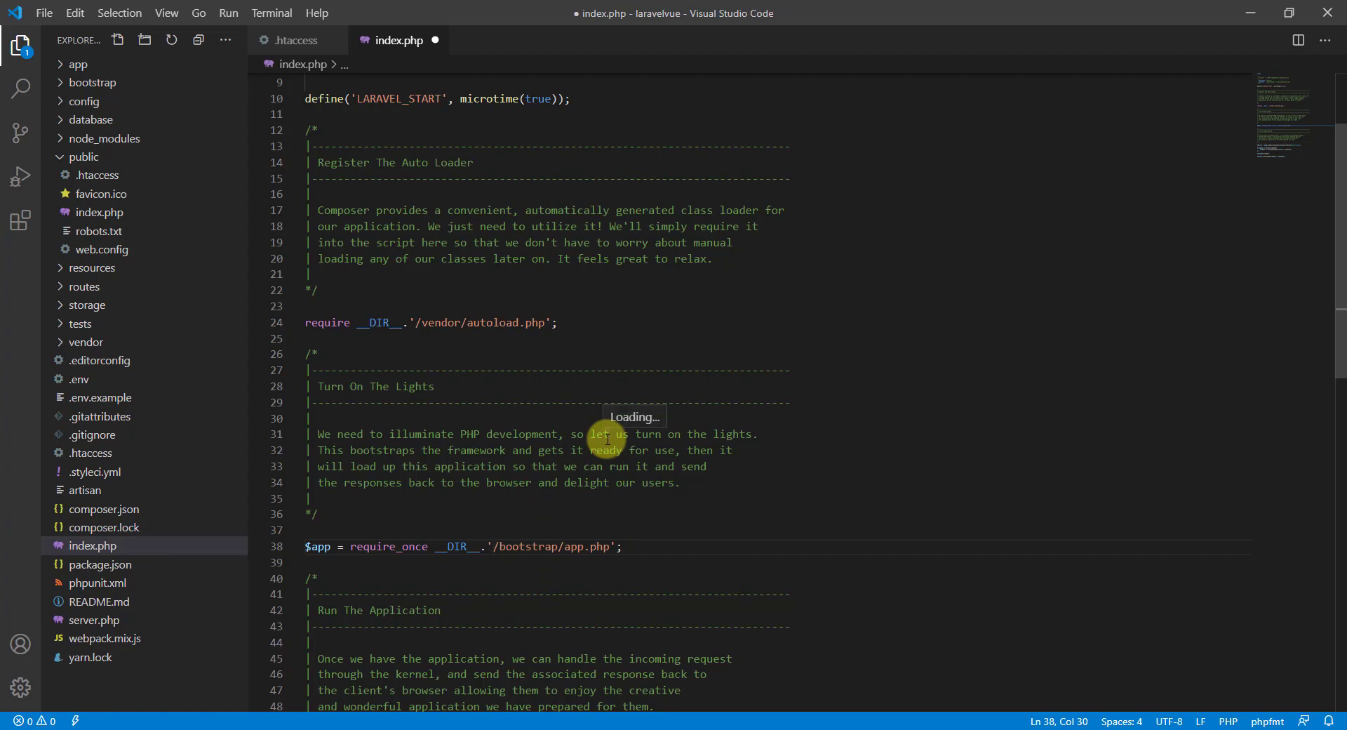
{"action": "key", "text": "ctrl+z"}
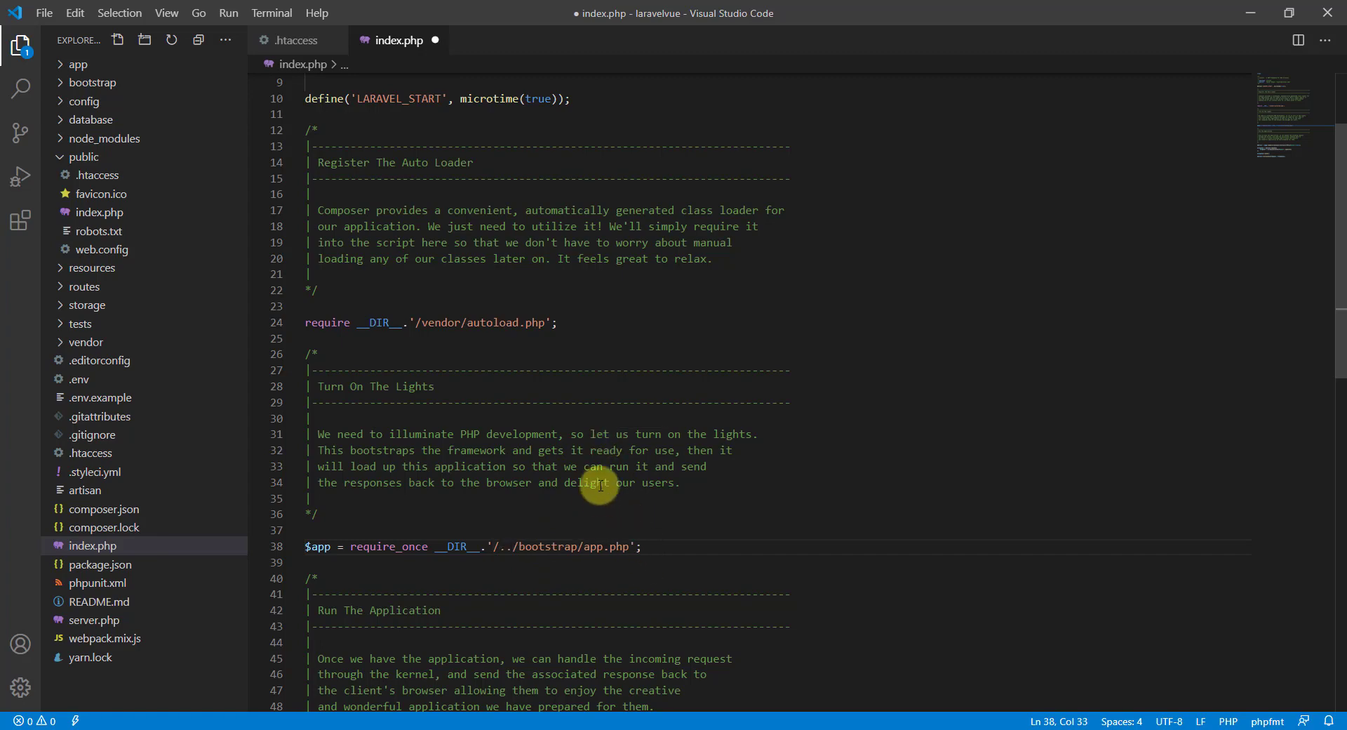
{"action": "key", "text": "ctrl+z"}
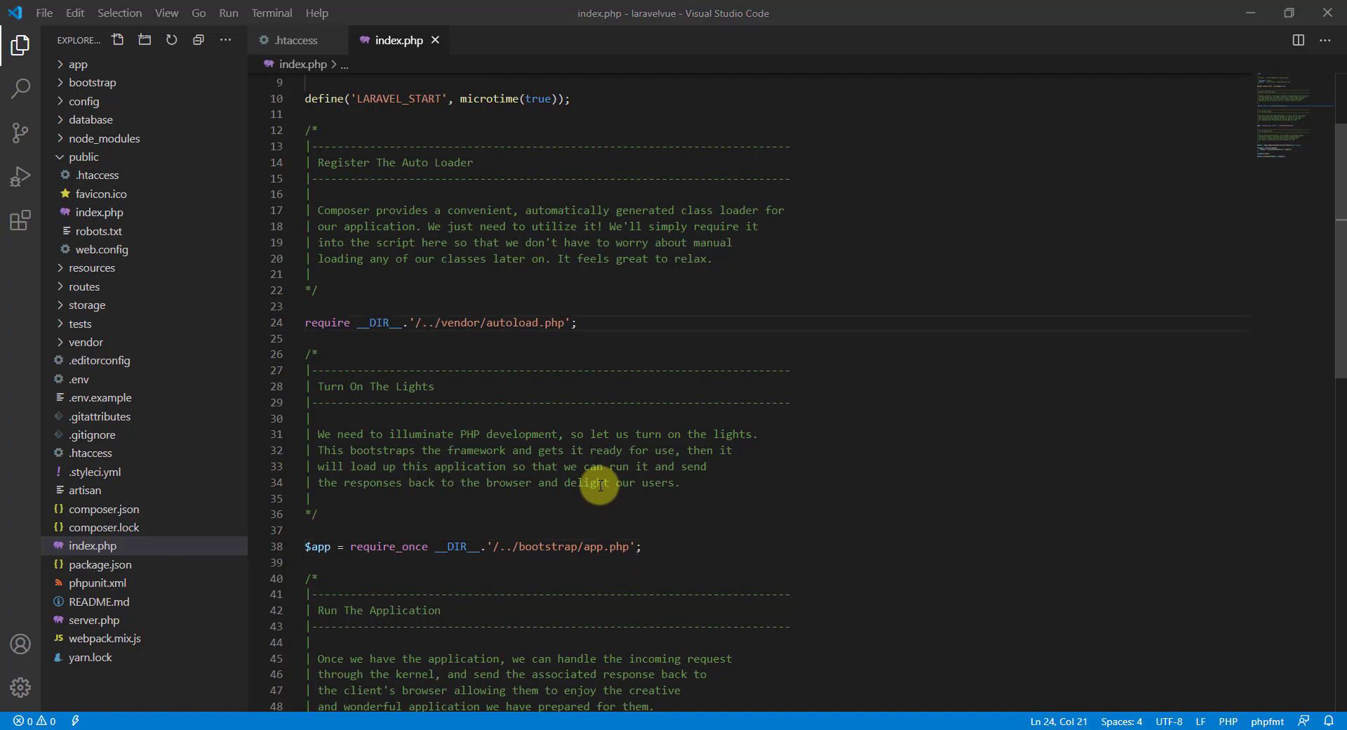
{"action": "key", "text": "alt+Tab"}
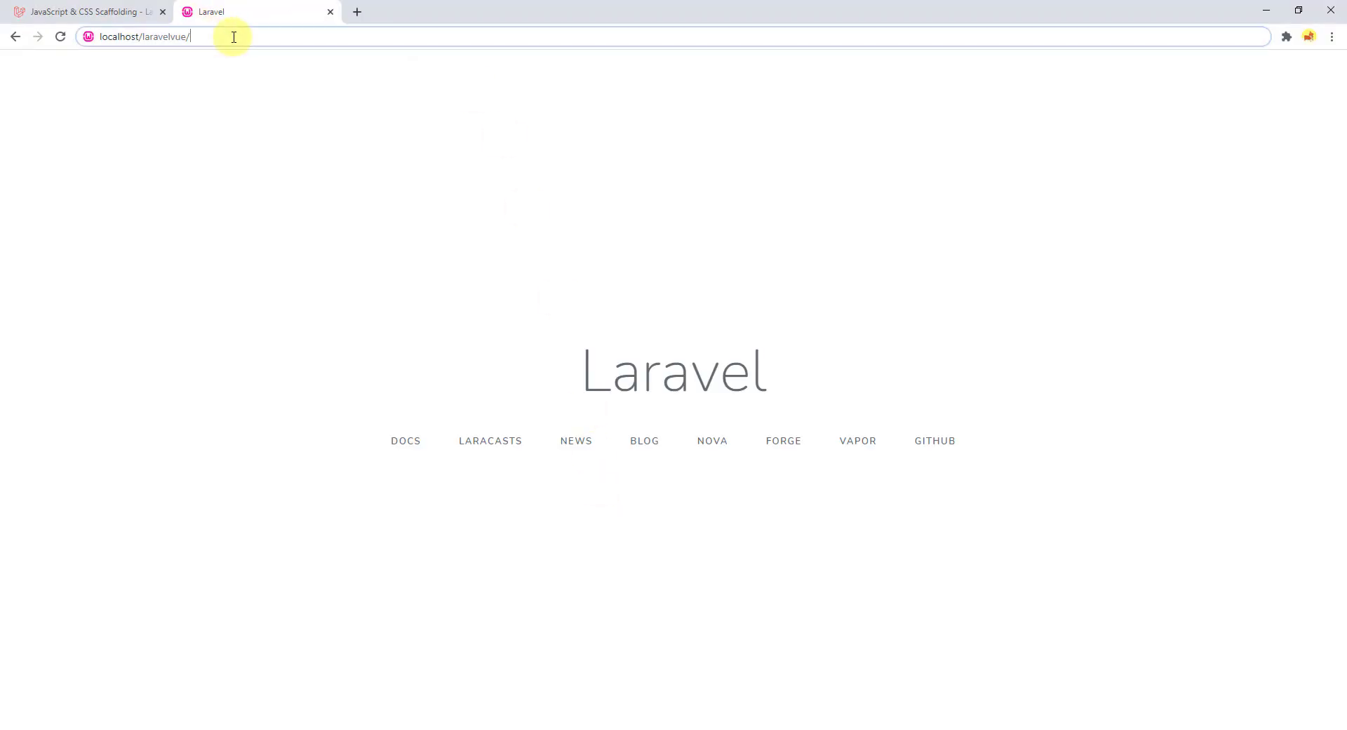
Reload localhost/laravelvue/ in Chrome, which shows an autoload error
{"action": "left_click", "coordinate": [234, 37]}
{"action": "left_click", "coordinate": [233, 37]}
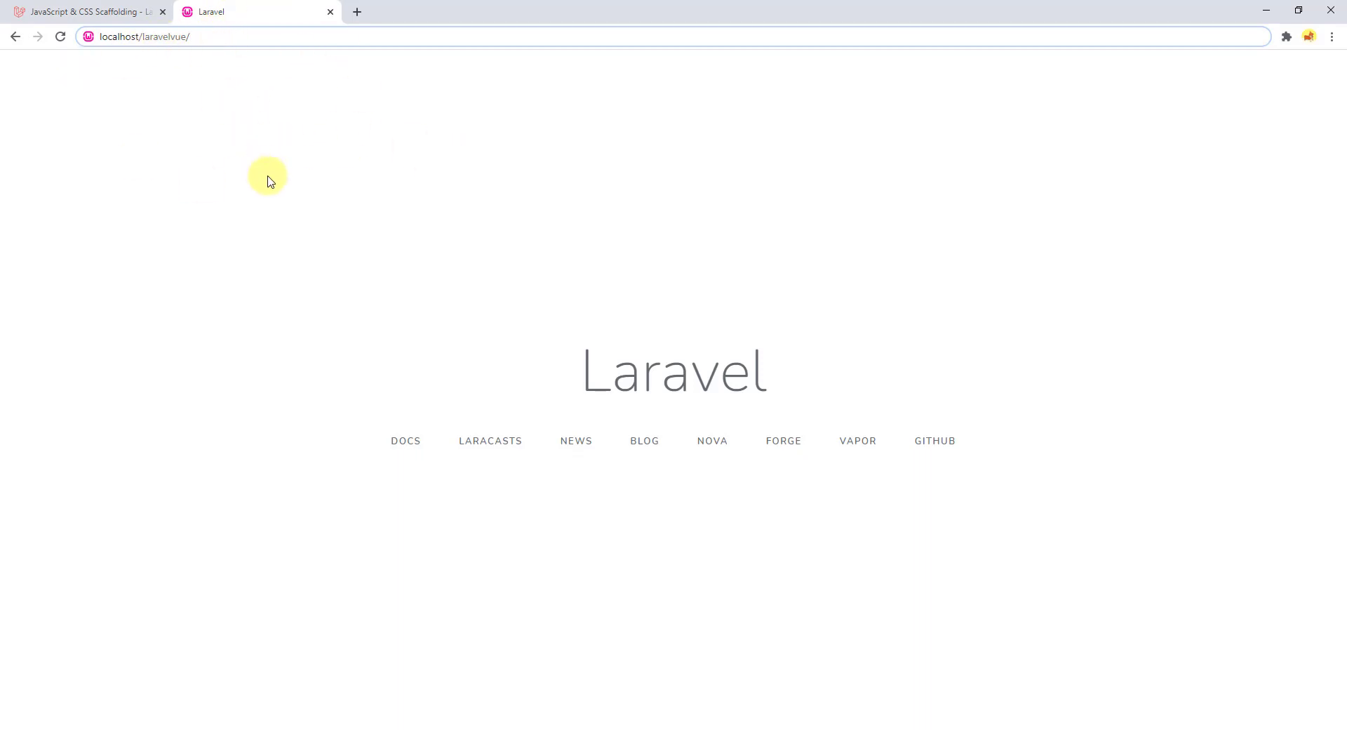
{"action": "key", "text": "Return"}
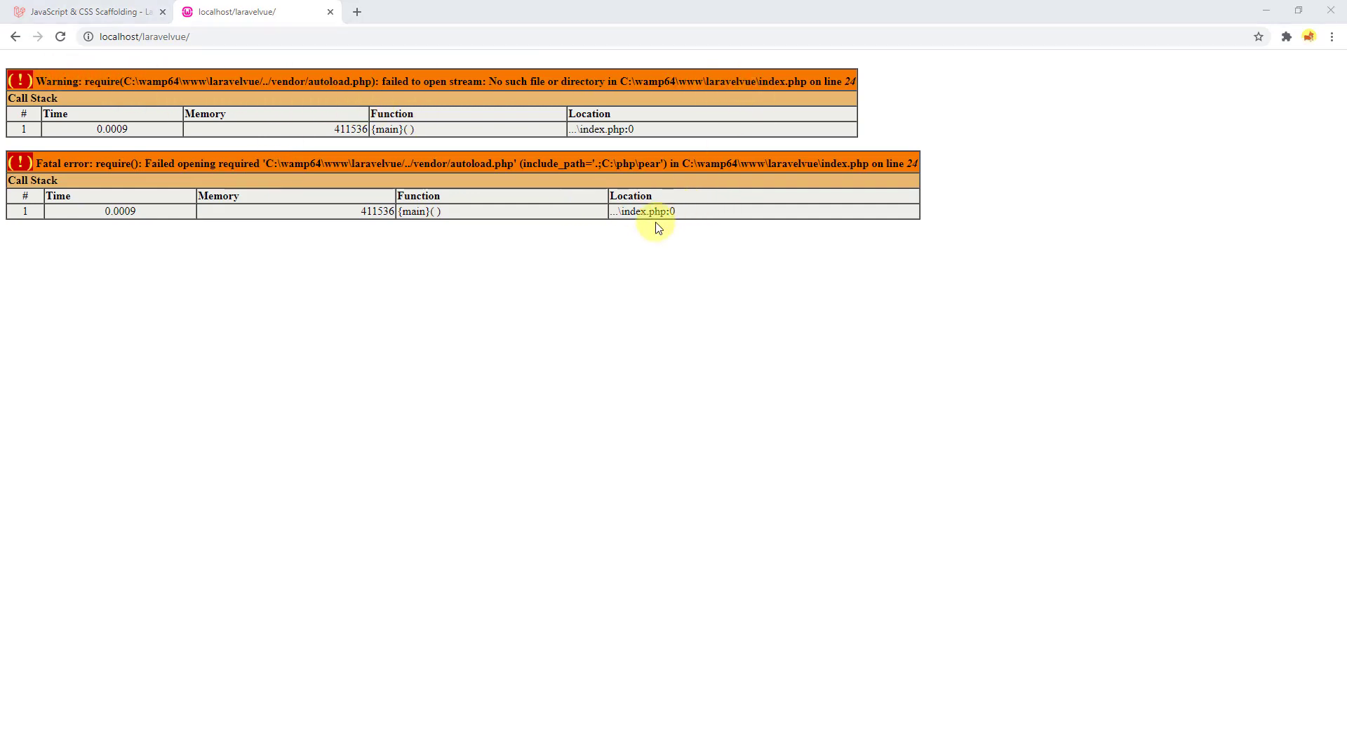
Remove '/..' from the autoload and bootstrap paths on lines 24 and 38, save, and reload Chrome
{"action": "key", "text": "alt+Tab"}
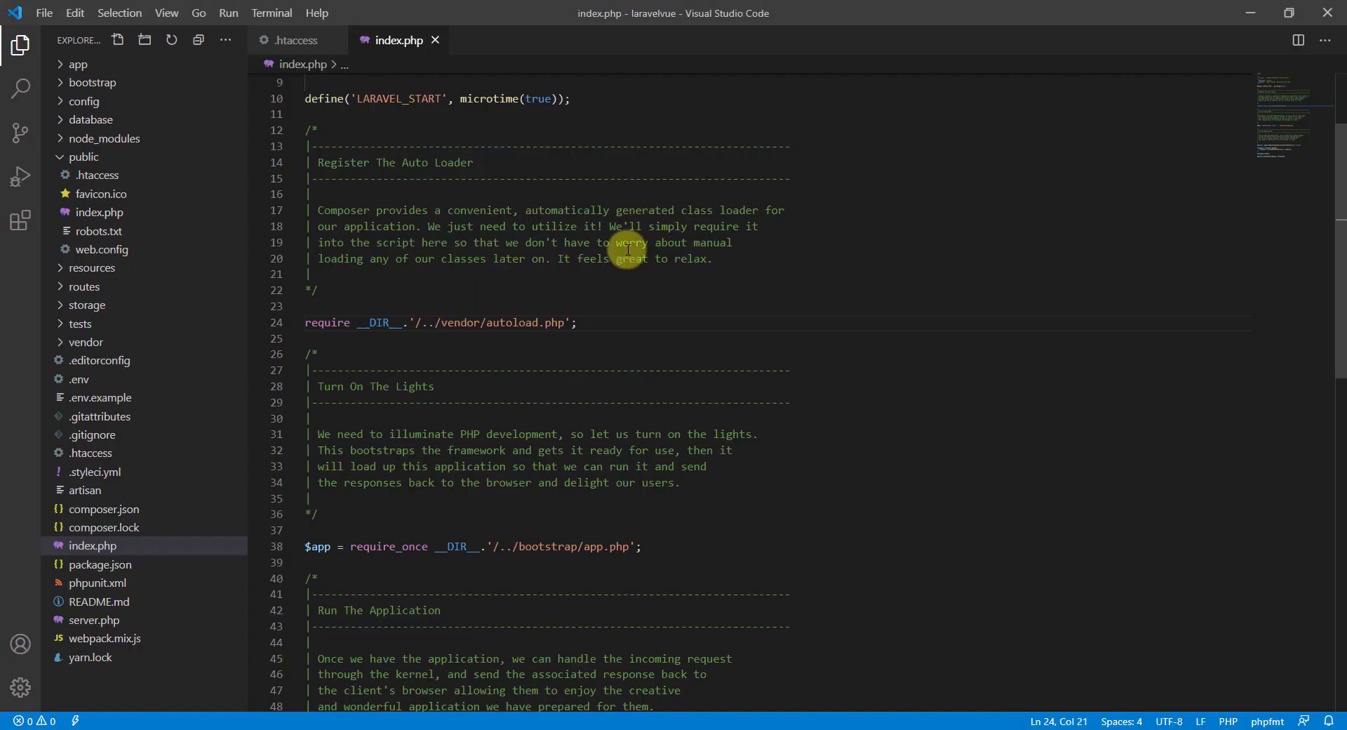
{"action": "key", "text": "BackSpace"}
{"action": "key", "text": "BackSpace"}
{"action": "key", "text": "BackSpace"}
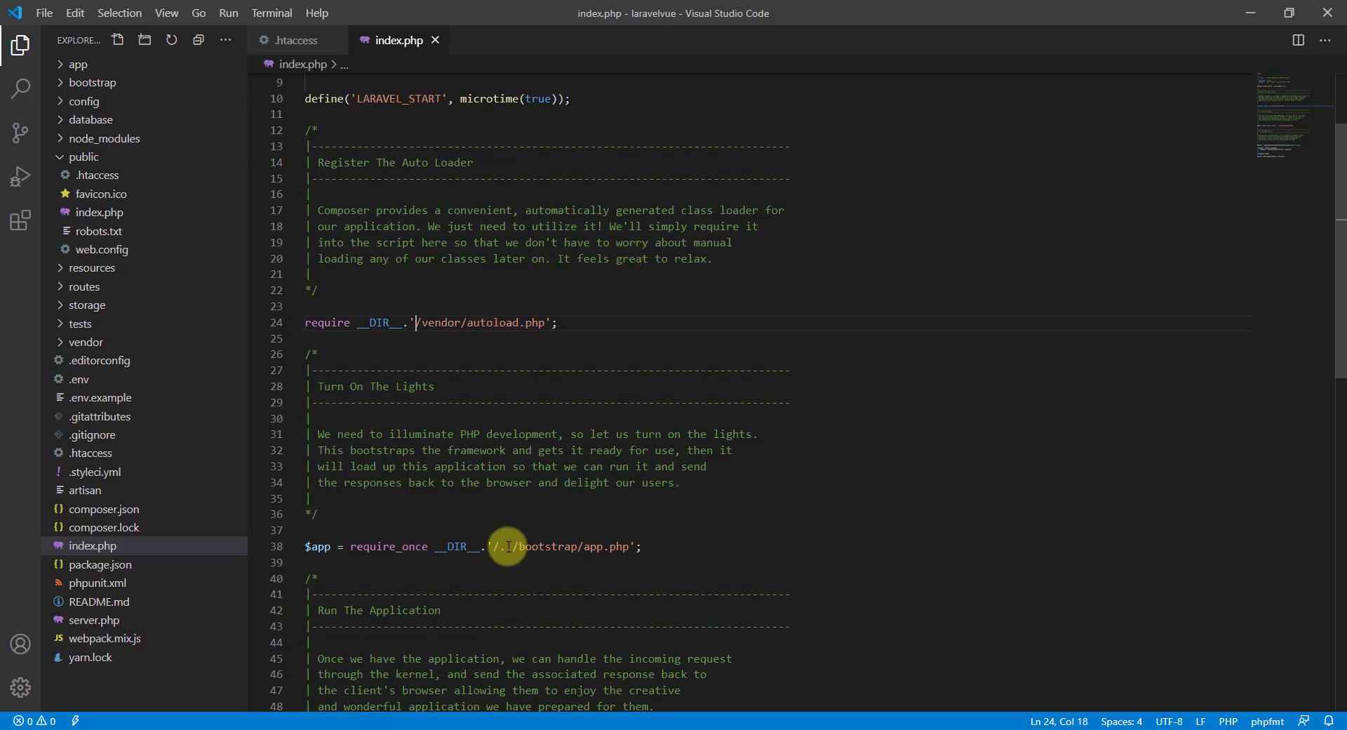
{"action": "left_click", "coordinate": [508, 546]}
{"action": "key", "text": "BackSpace"}
{"action": "key", "text": "BackSpace"}
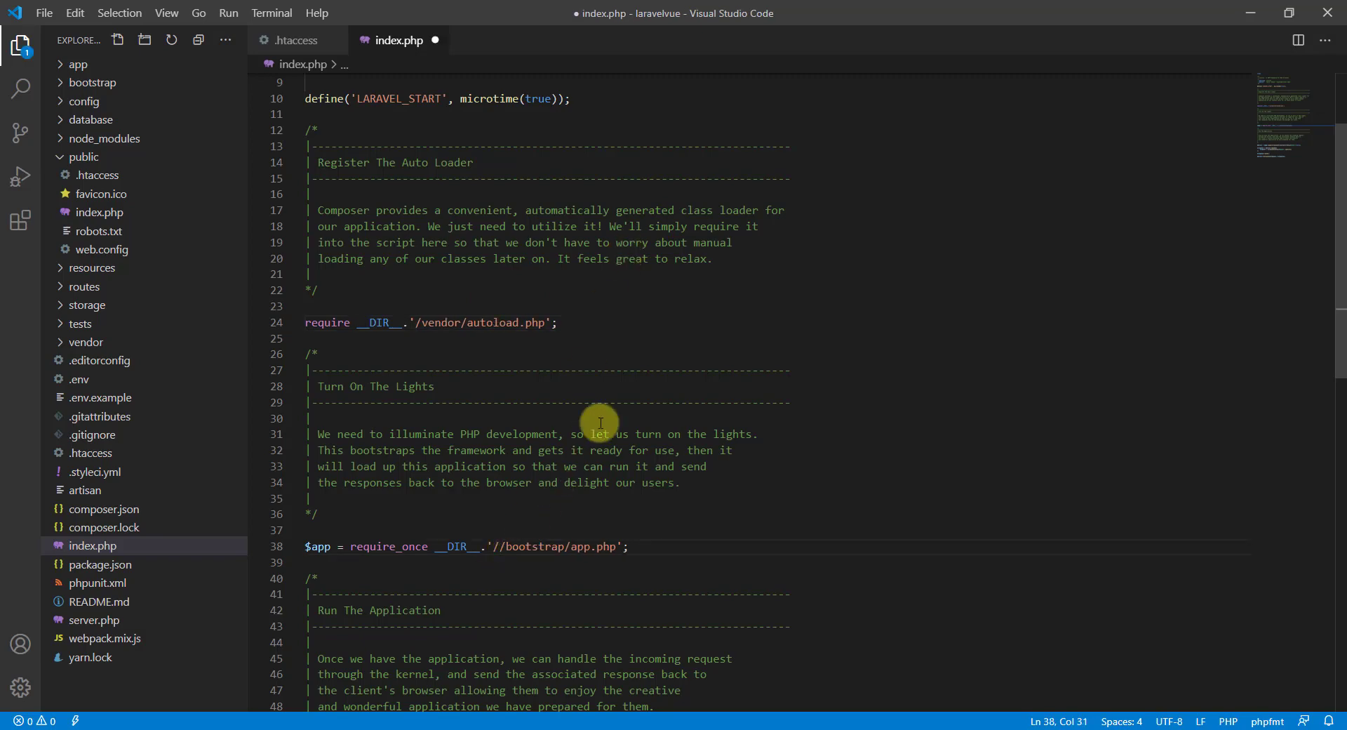
{"action": "key", "text": "ctrl+s"}
{"action": "key", "text": "alt+Tab"}
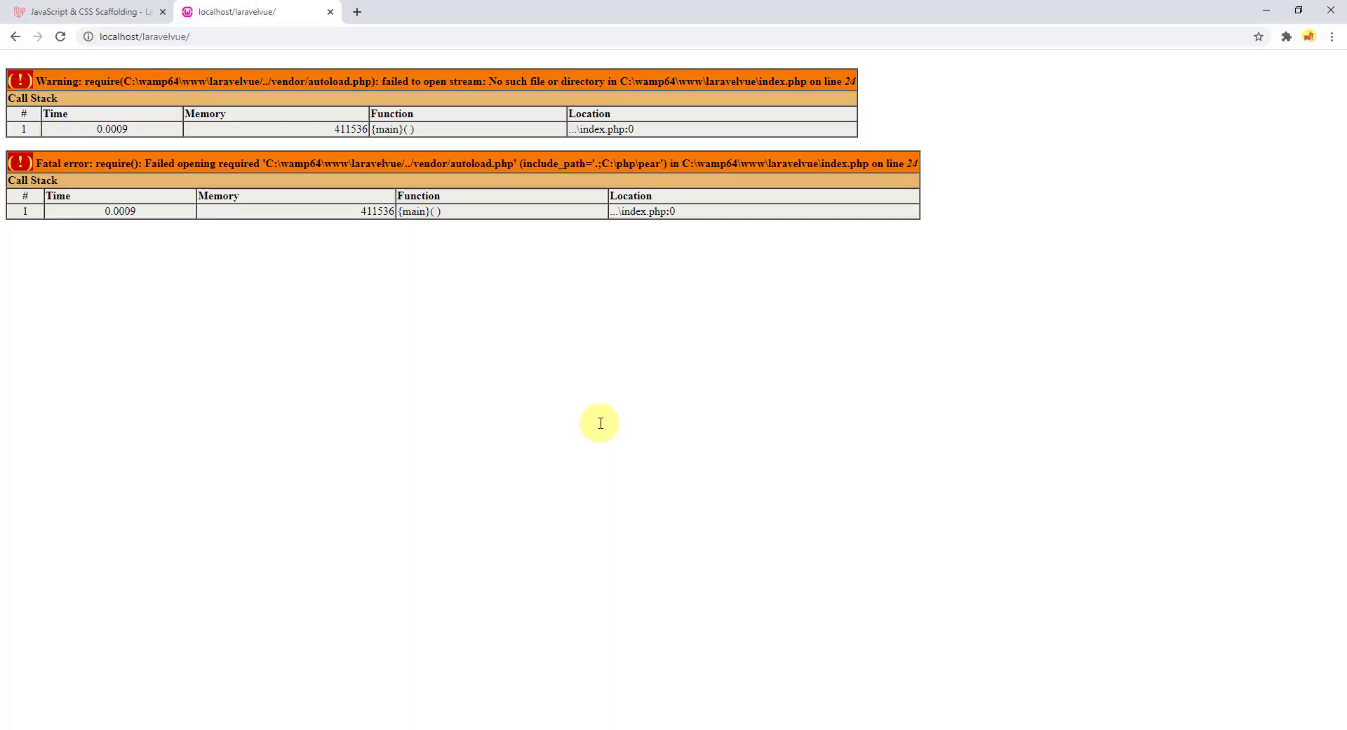
{"action": "key", "text": "F5"}
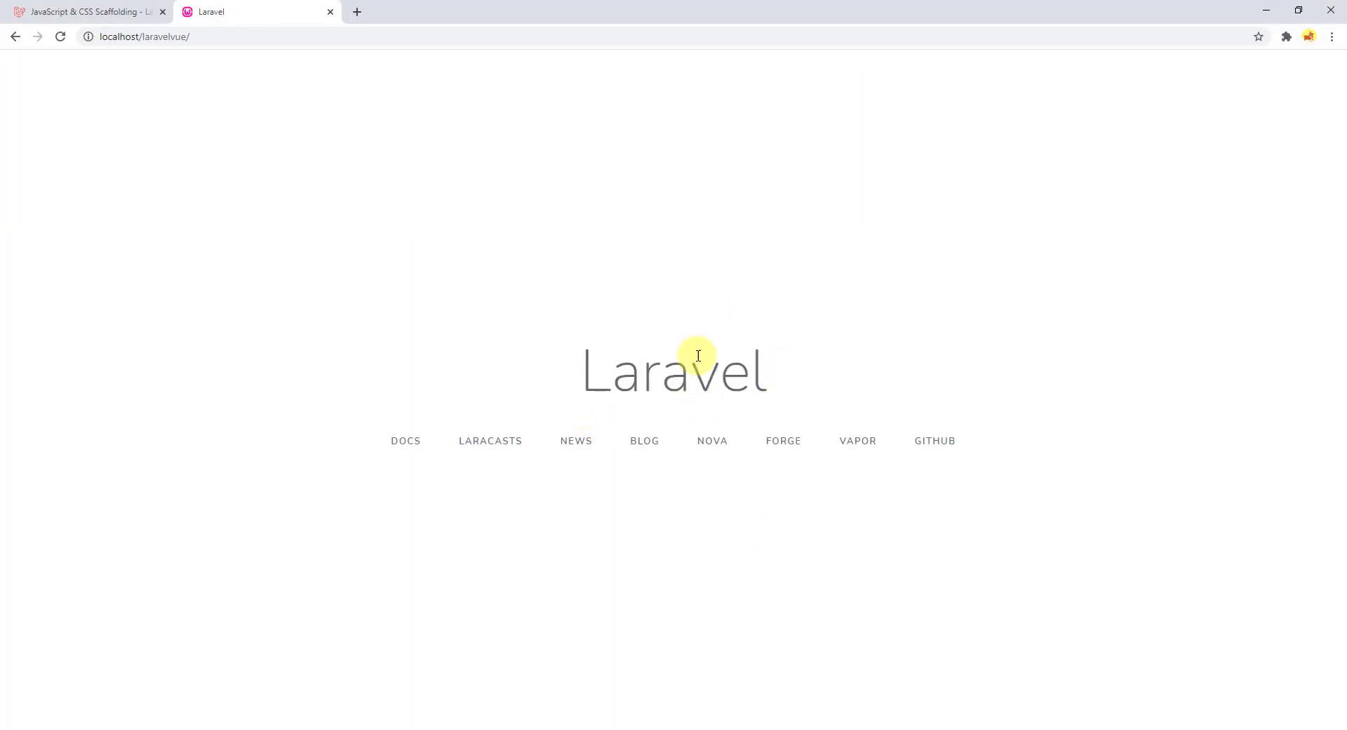